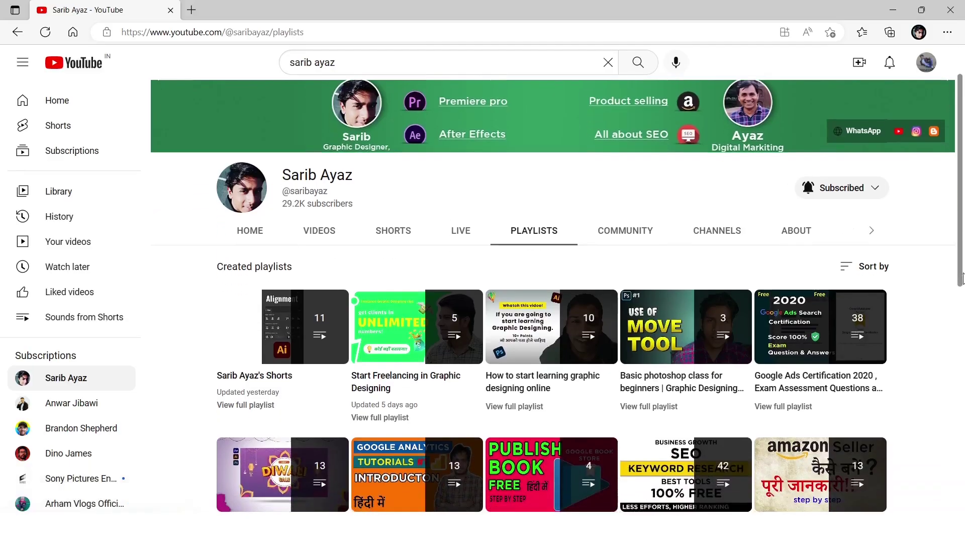
Step: Scroll down the channel's playlists to the Product Banner Designs playlist
scroll(962, 407, down, 3)
scroll(962, 408, down, 1)
scroll(961, 407, down, 2)
scroll(962, 407, down, 3)
scroll(961, 407, down, 1)
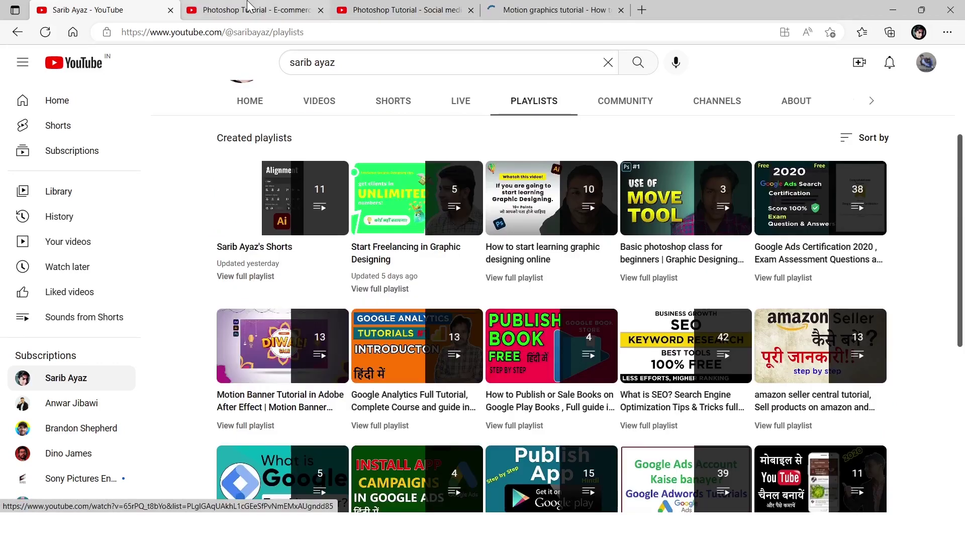
Step: Switch to the 'Photoshop Tutorial - E-commerce' video and scroll its playlist panel
click(248, 6)
drag(900, 174, 913, 276)
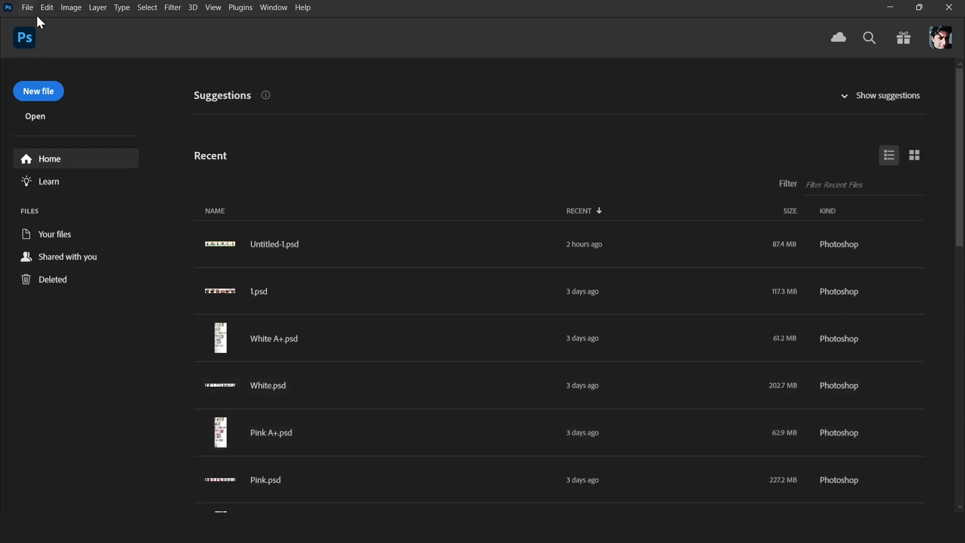
Step: Create a new white 1080 × 1080 px document at 300 ppi
click(26, 8)
click(31, 23)
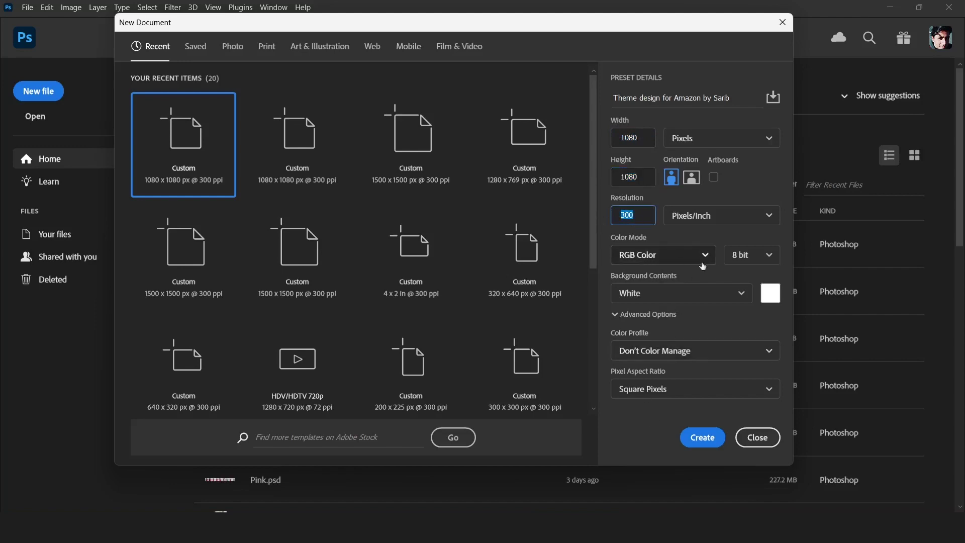
click(706, 443)
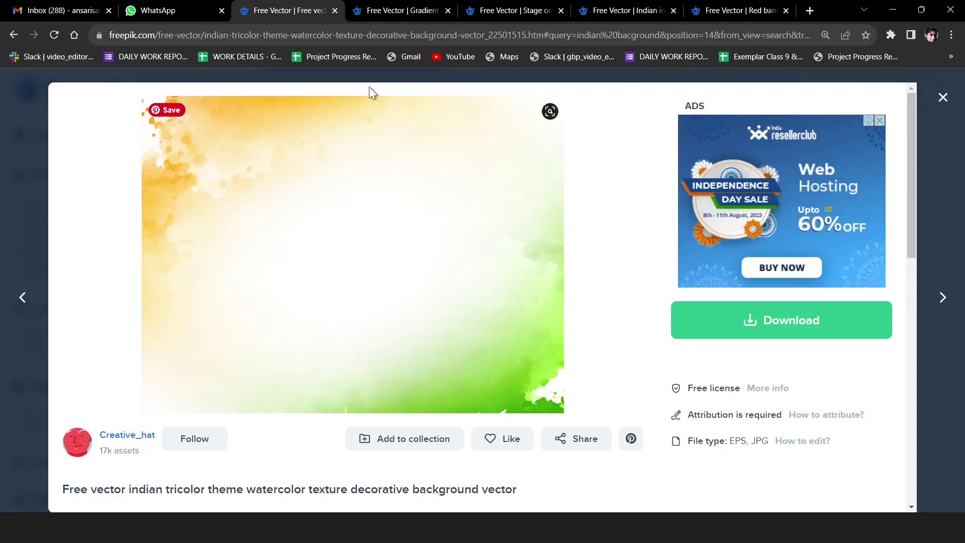
Step: Look through the open vector pages and return to the tricolor watercolor background page
click(392, 9)
click(622, 2)
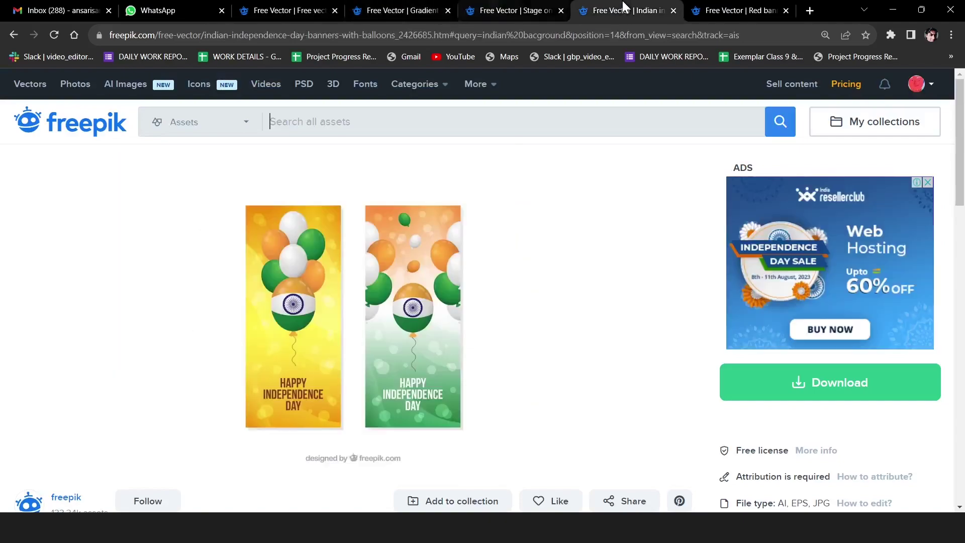
click(729, 9)
click(272, 4)
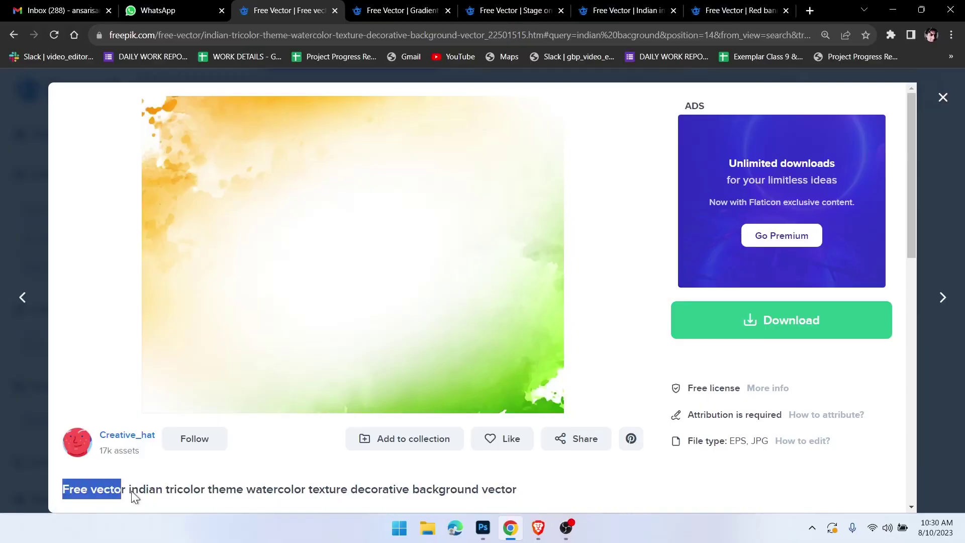
drag(136, 496, 442, 495)
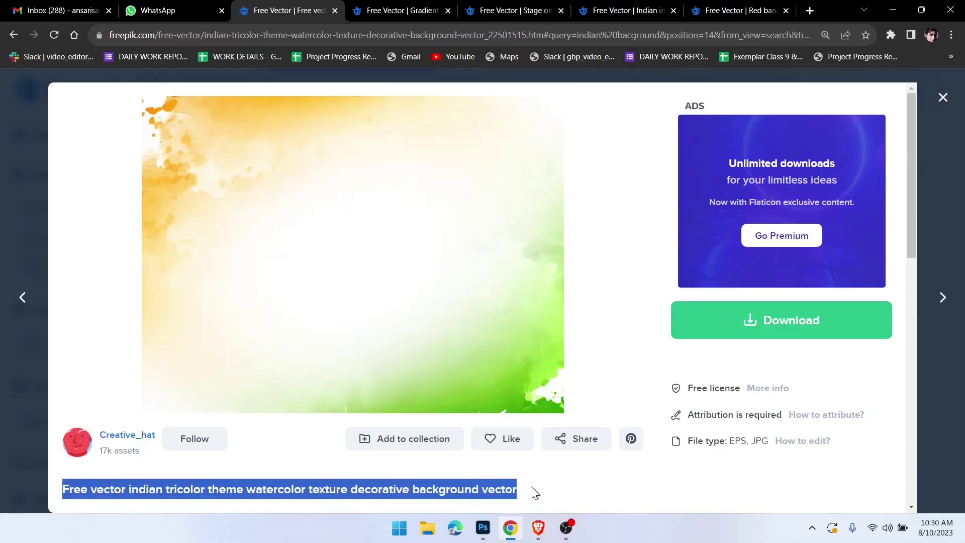
click(225, 492)
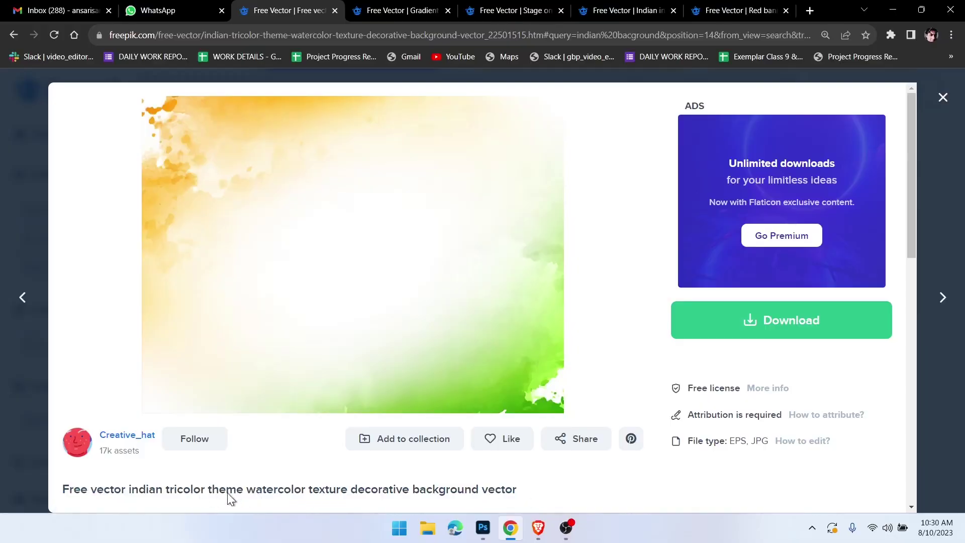
drag(62, 489, 409, 493)
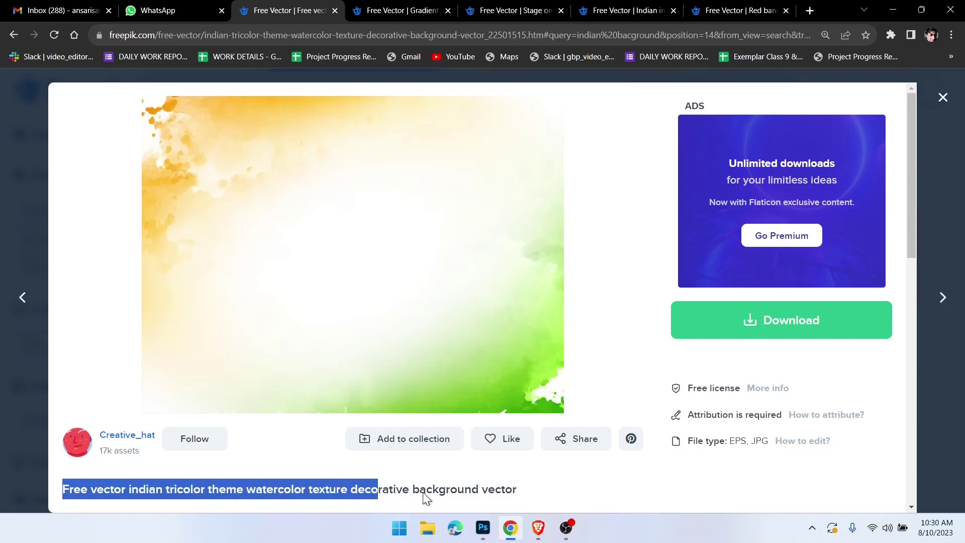
click(312, 496)
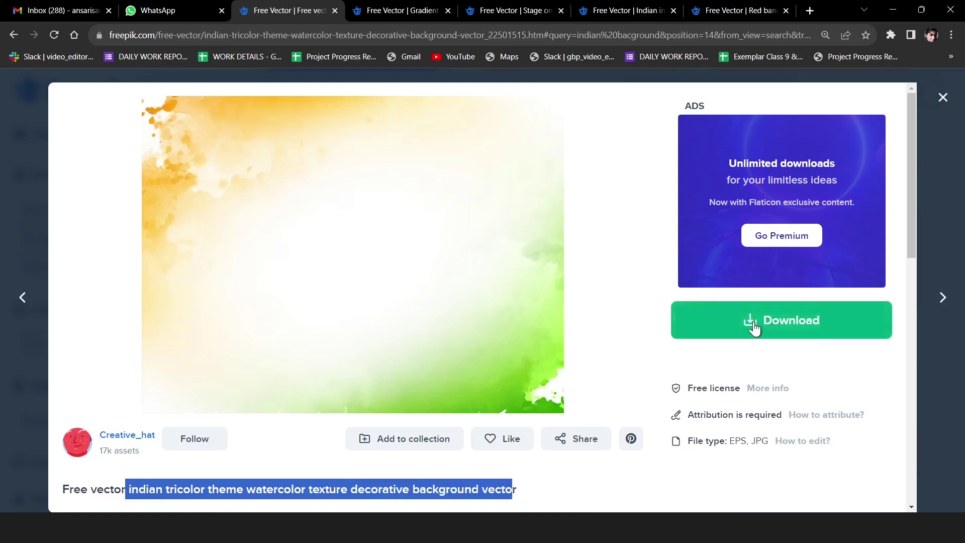
Step: Download the tricolor watercolor background as a free JPG
click(752, 324)
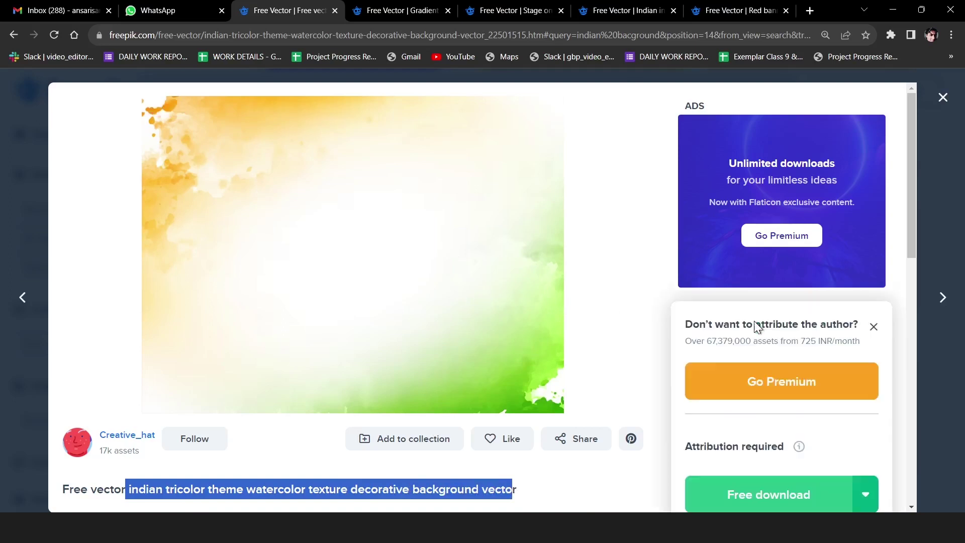
scroll(860, 438, down, 1)
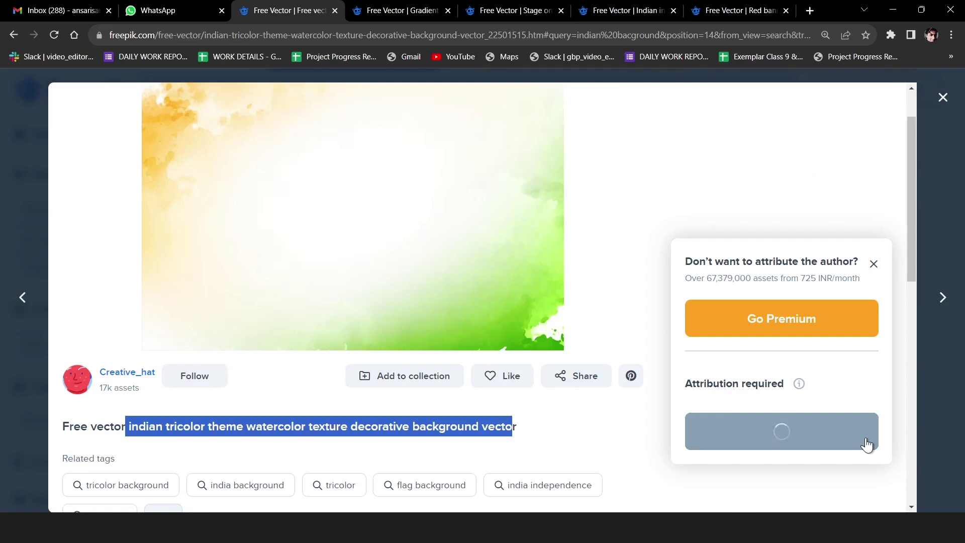
click(866, 445)
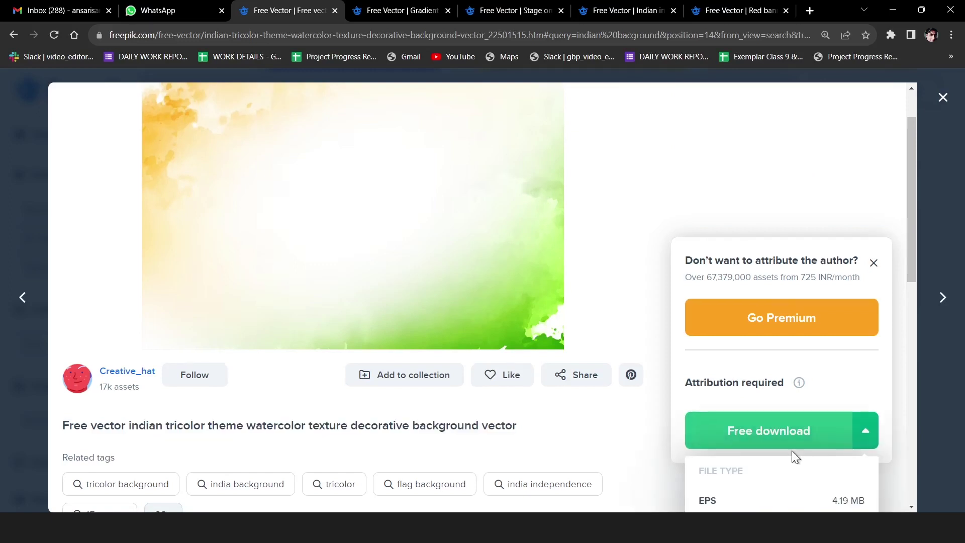
scroll(793, 452, down, 2)
click(728, 410)
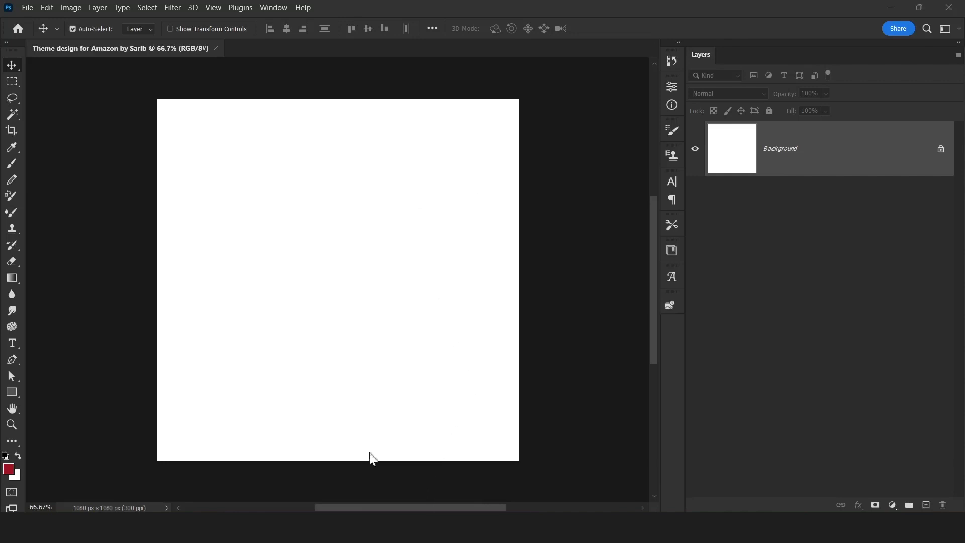
Step: Place the tricolor JPG from Downloads and scale it to cover the whole canvas
key(super+e)
click(53, 178)
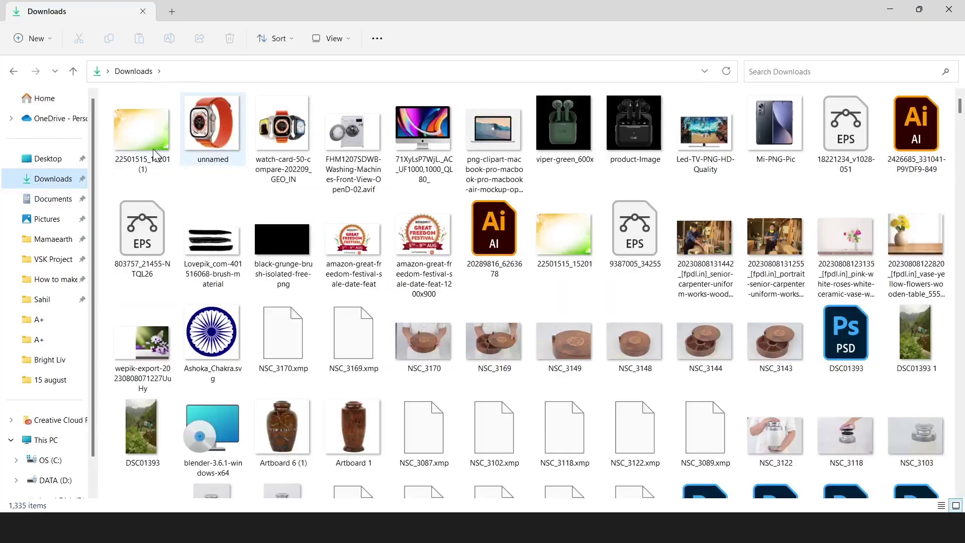
drag(164, 162, 282, 236)
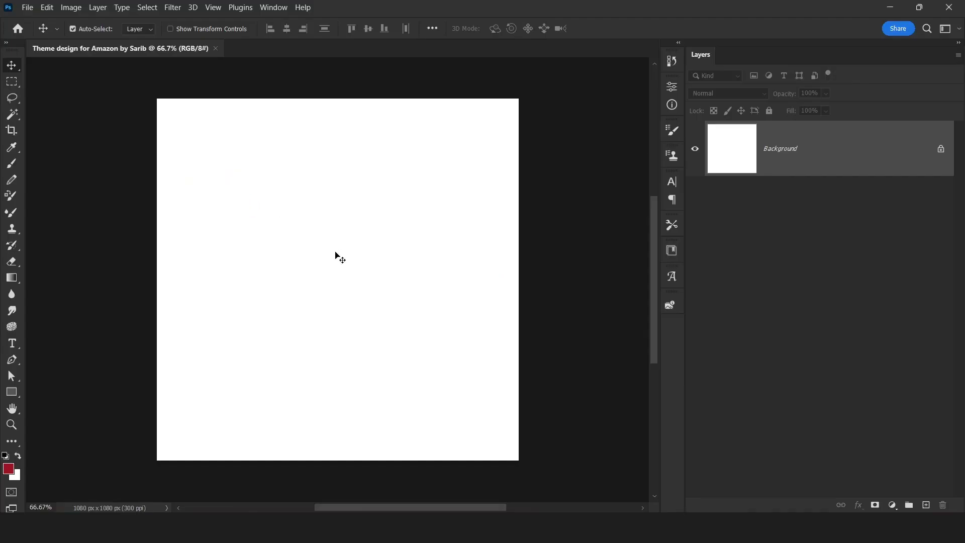
drag(334, 431, 338, 460)
key(Return)
click(814, 232)
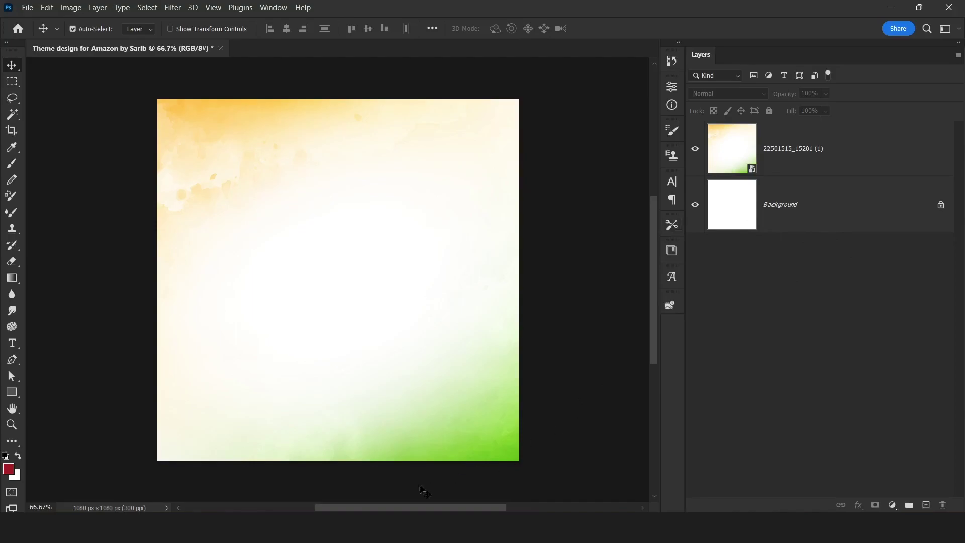
Step: Place the Lovepik black brush-stroke PNG as a layer above the background
key(alt+Tab)
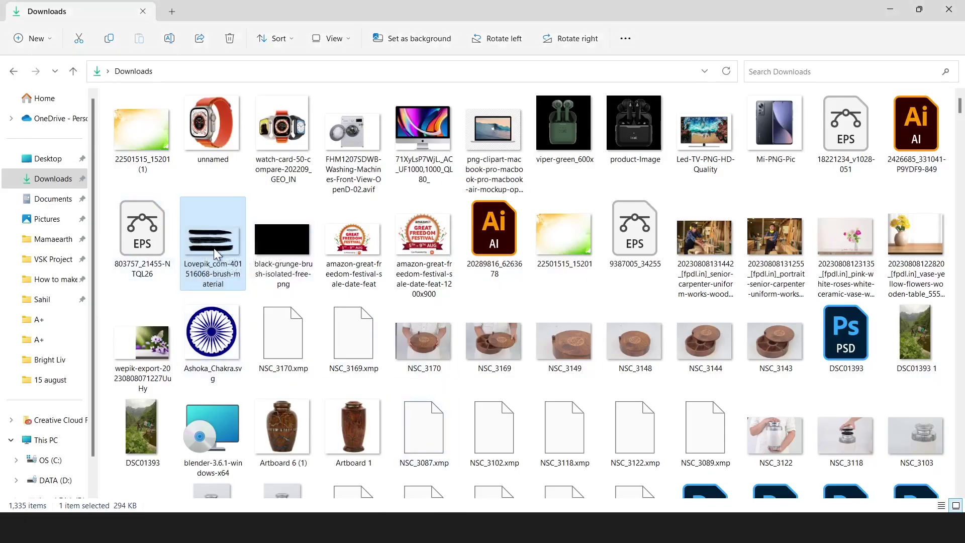
key(alt+Tab)
drag(213, 249, 278, 252)
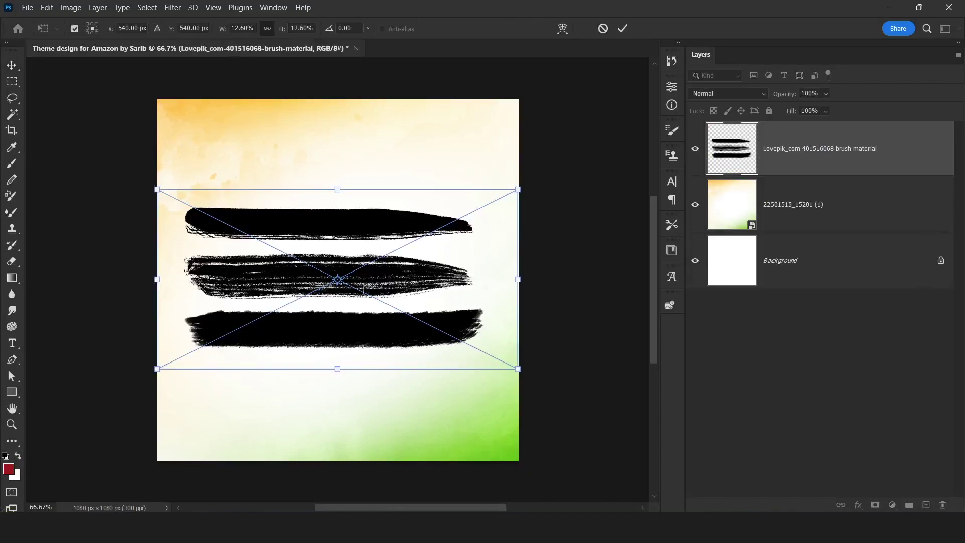
key(Return)
scroll(366, 347, up, 3)
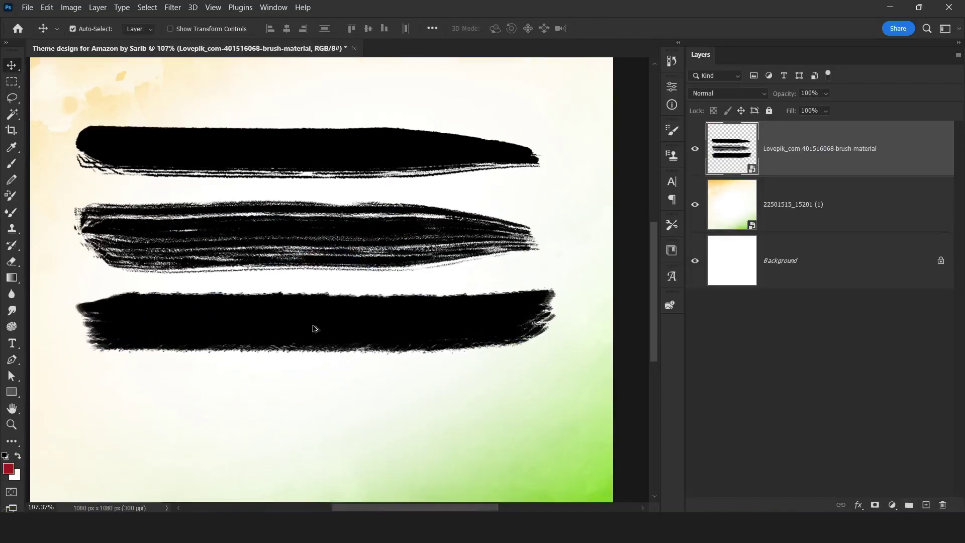
click(63, 290)
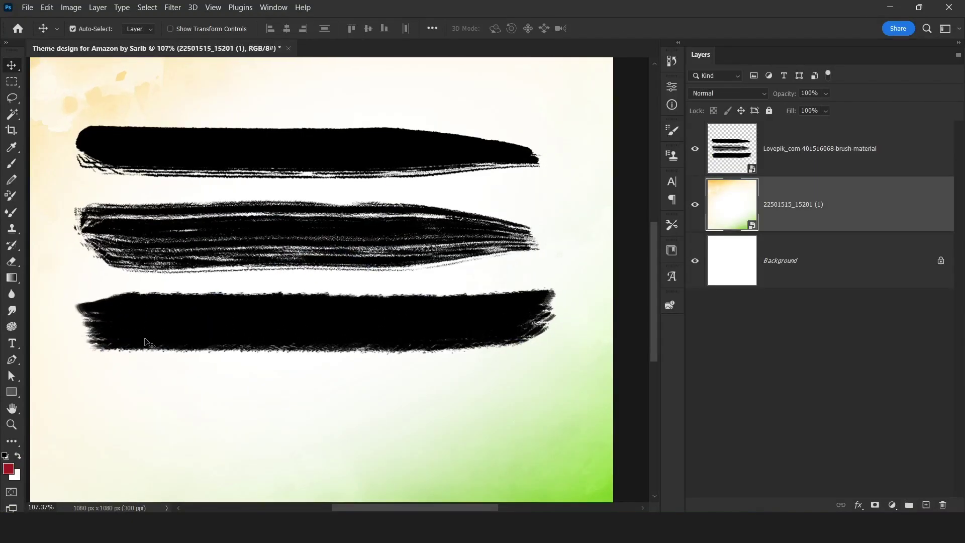
scroll(299, 315, down, 1)
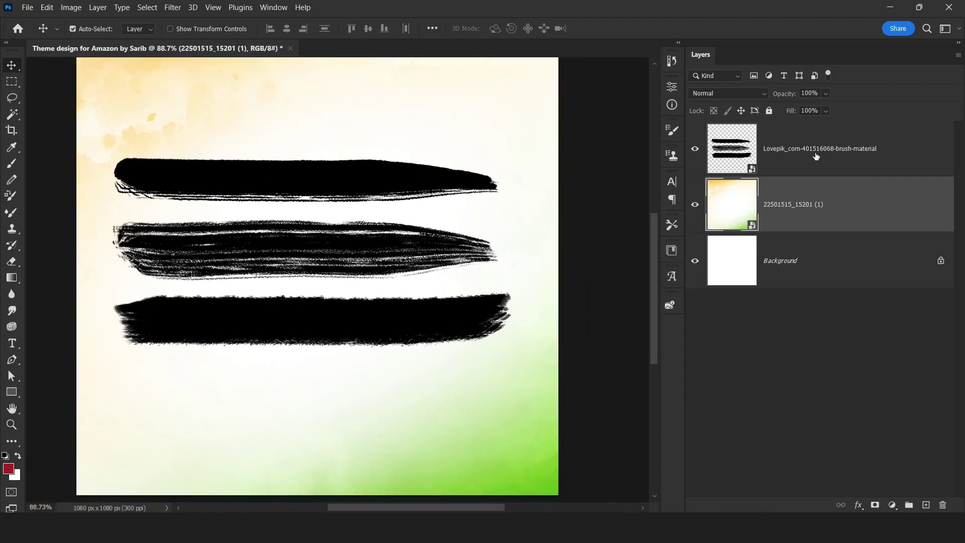
click(794, 156)
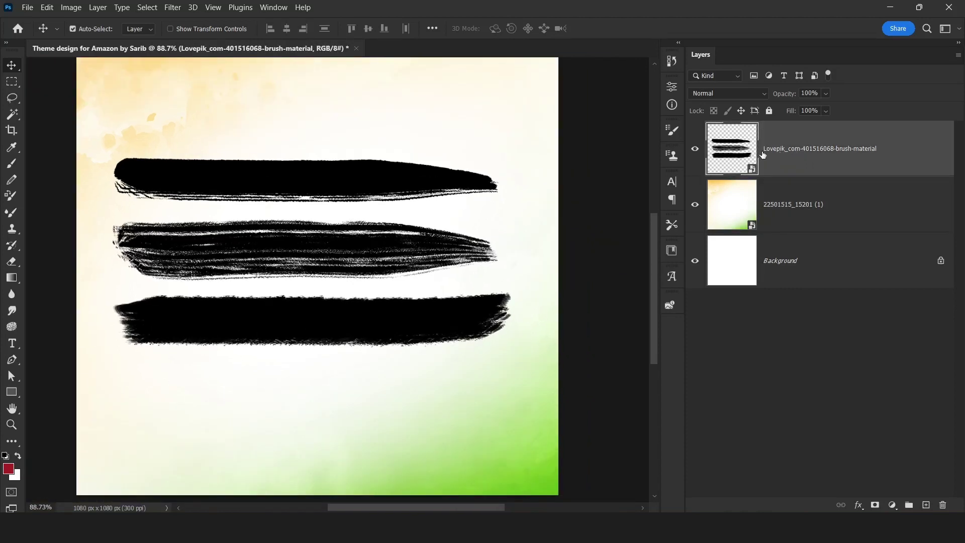
click(10, 84)
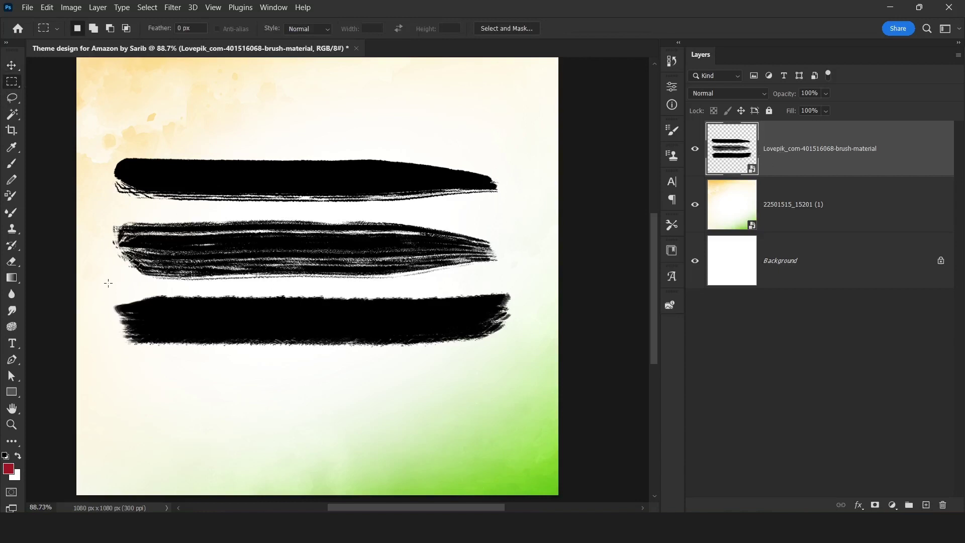
Step: Copy the bottom brush stroke onto its own Layer 1 and delete the three-stroke layer
drag(99, 290, 523, 356)
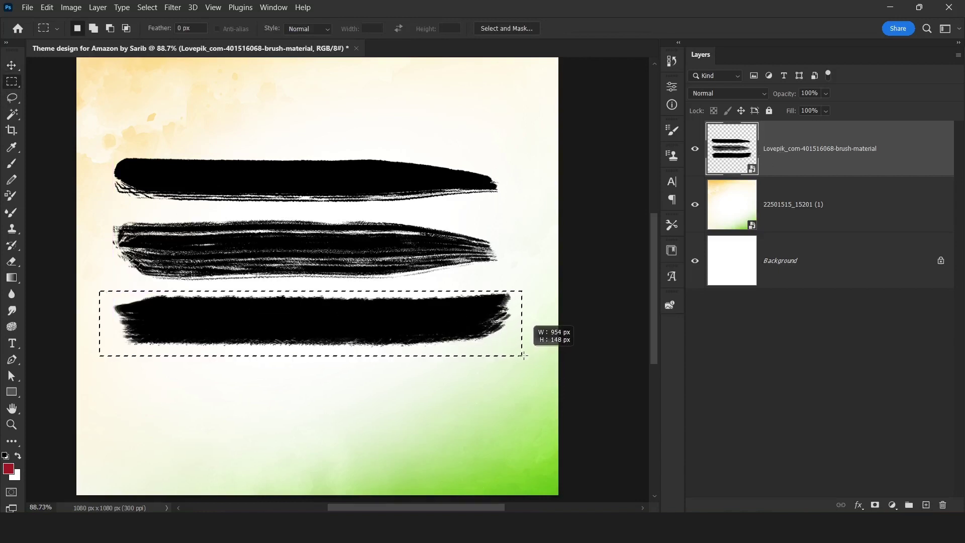
drag(523, 356, 524, 351)
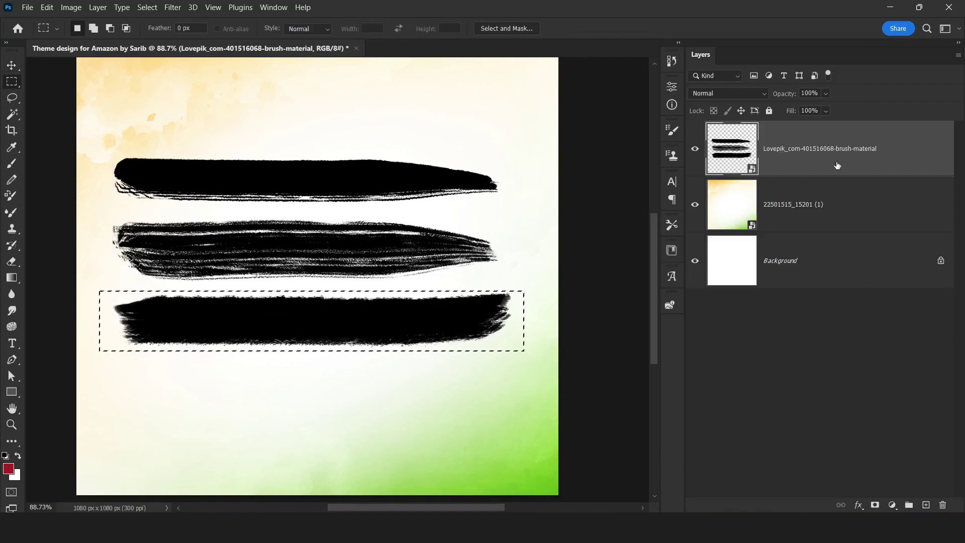
key(ctrl+j)
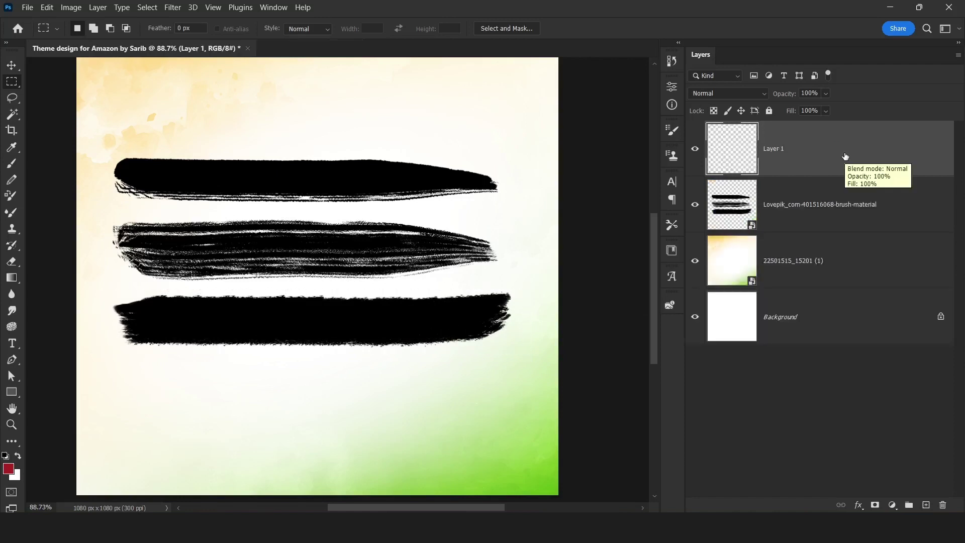
click(808, 211)
key(Delete)
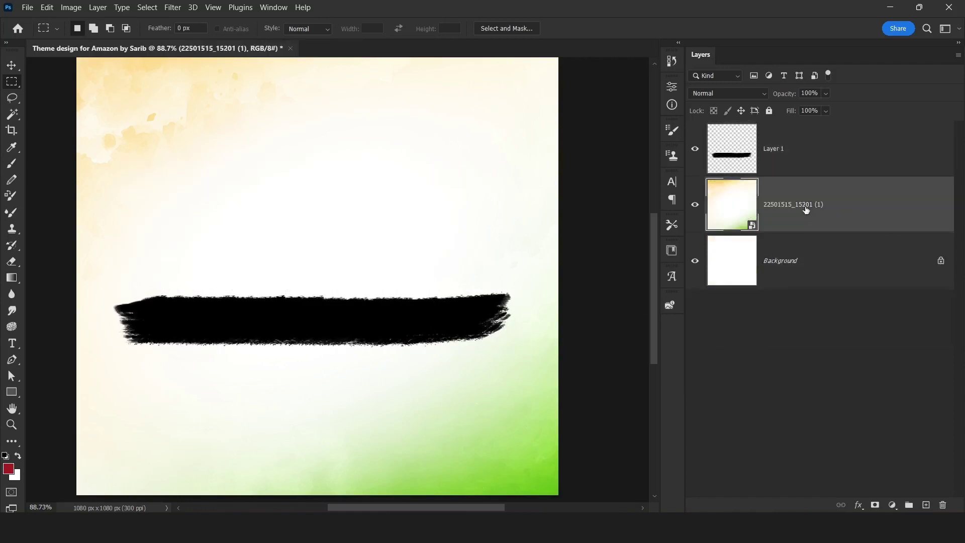
click(15, 66)
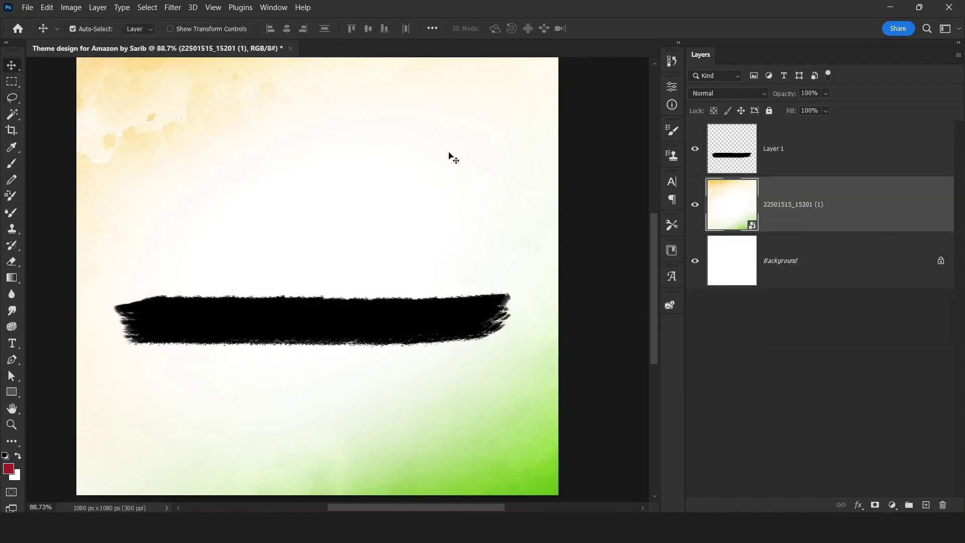
click(774, 158)
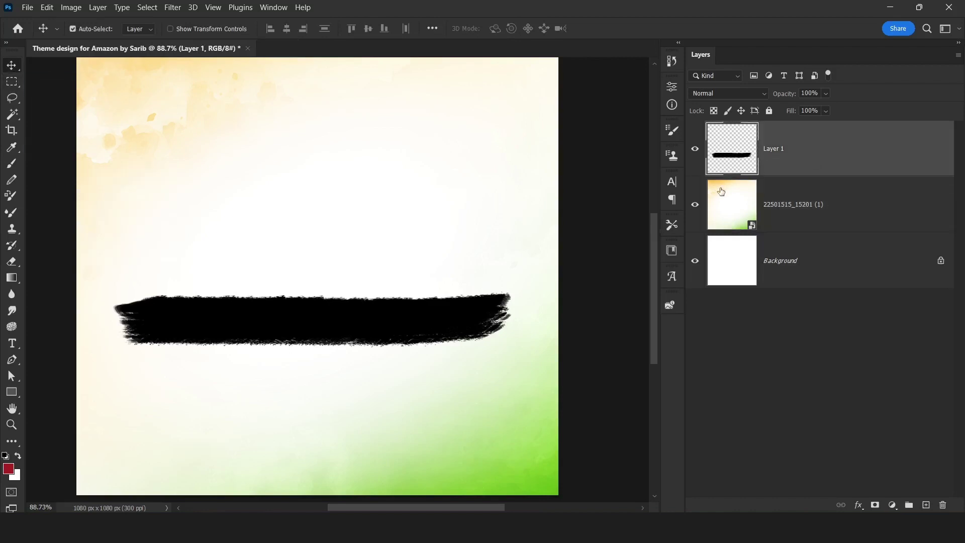
Step: Move the stroke to the canvas bottom and enlarge it to about 198%
key(ctrl+t)
key(ctrl+minus)
drag(393, 319, 385, 430)
drag(328, 452, 422, 460)
key(Return)
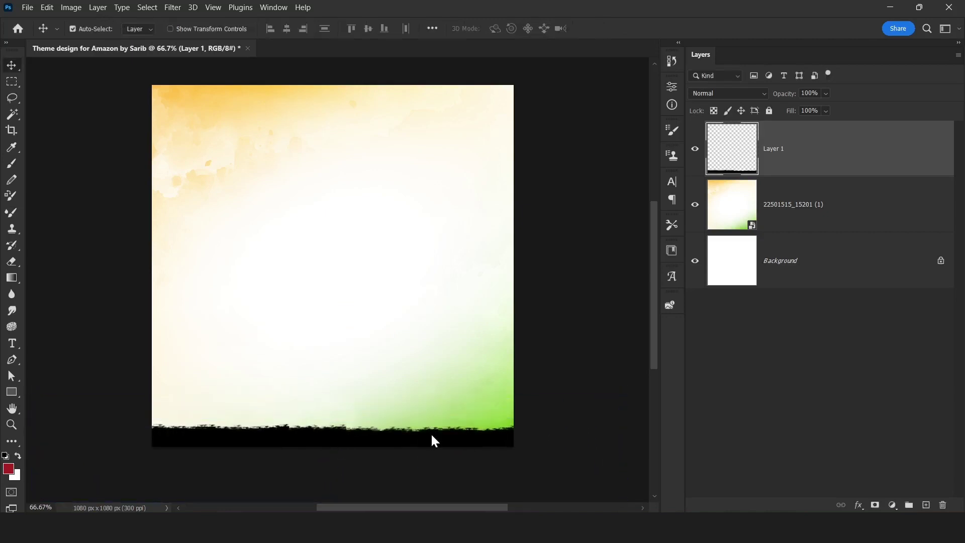
scroll(424, 446, up, 2)
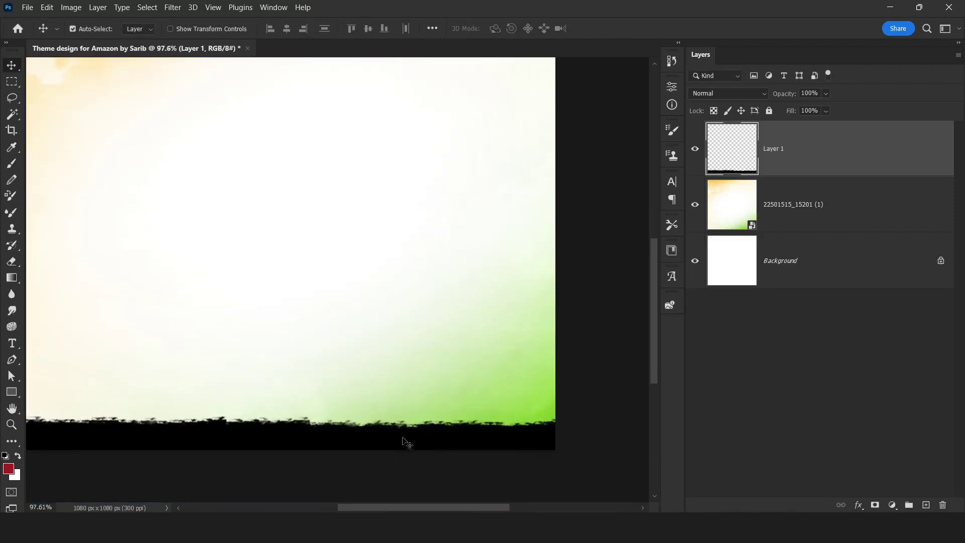
scroll(327, 445, up, 1)
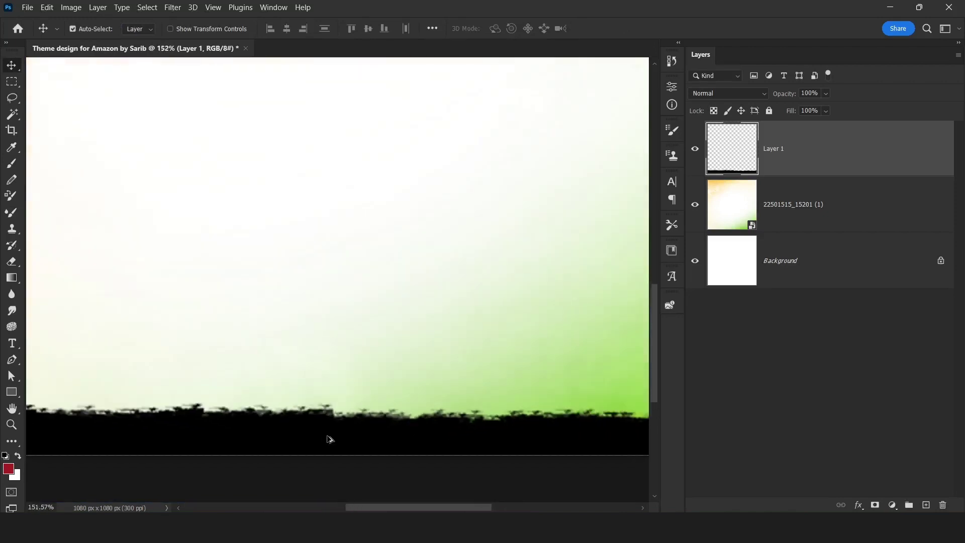
scroll(452, 429, down, 1)
scroll(452, 429, down, 2)
click(854, 506)
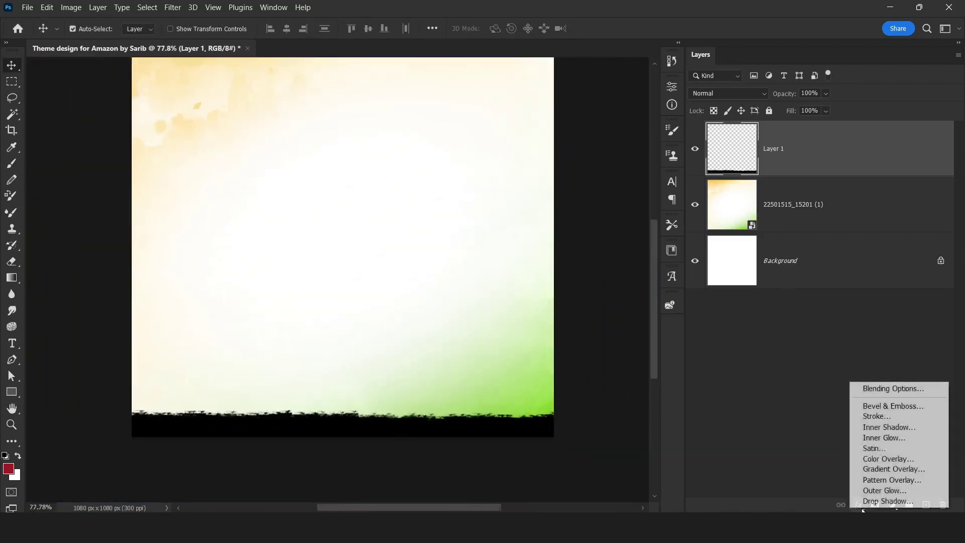
Step: Give Layer 1 a green Color Overlay and scale the strip down to a thinner band
click(888, 459)
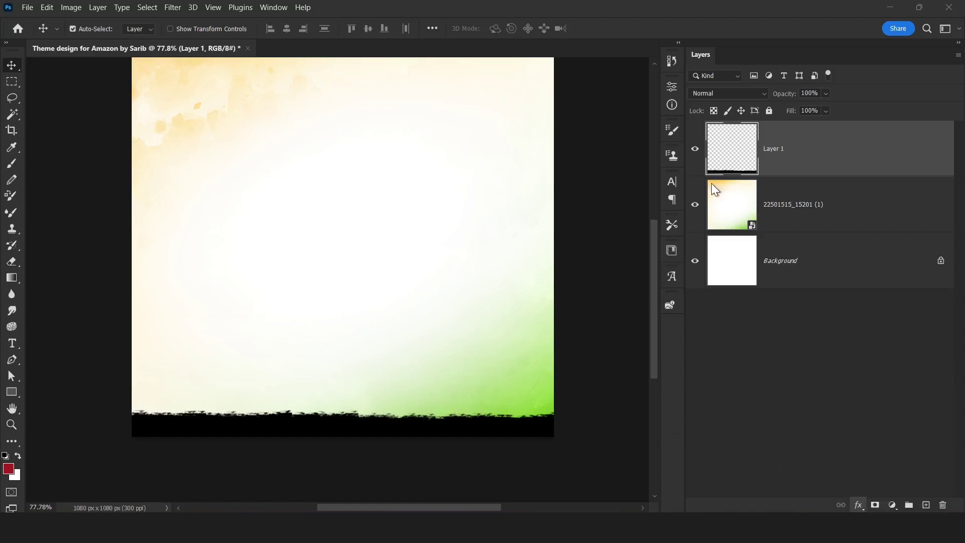
drag(696, 141, 828, 165)
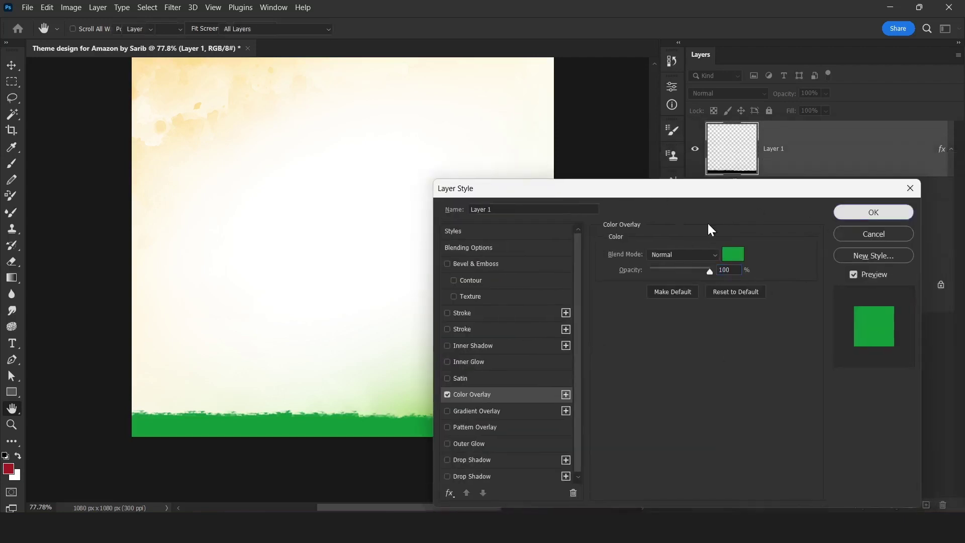
click(870, 209)
key(ctrl+t)
mouse_move(590, 395)
mouse_down()
mouse_move(527, 395)
mouse_move(538, 399)
mouse_up()
scroll(412, 332, down, 1)
scroll(409, 323, up, 1)
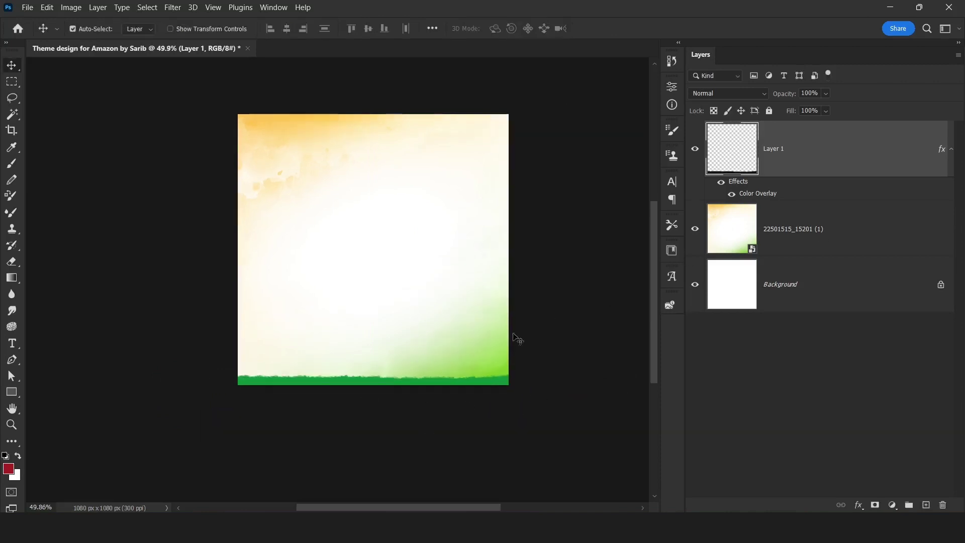
Step: Duplicate the green strip to the canvas top, flip it vertically and nudge it into place
drag(494, 350, 500, 157)
drag(448, 276, 435, 215)
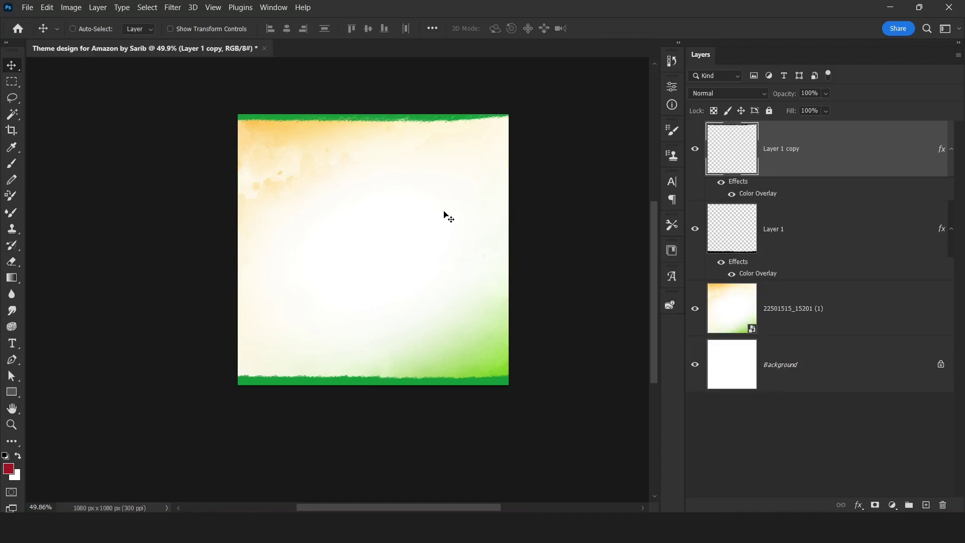
key(ctrl)
key(ctrl+t)
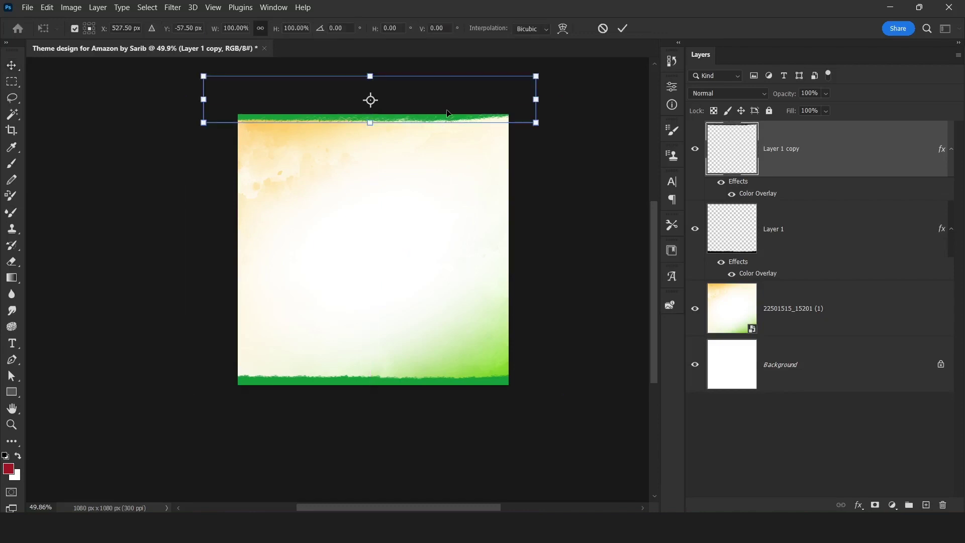
right_click(465, 119)
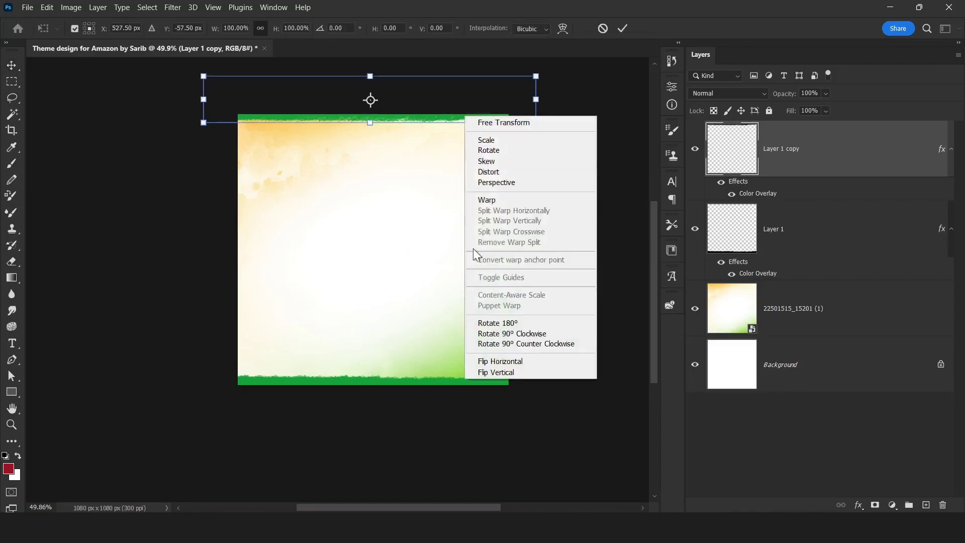
click(491, 376)
key(Return)
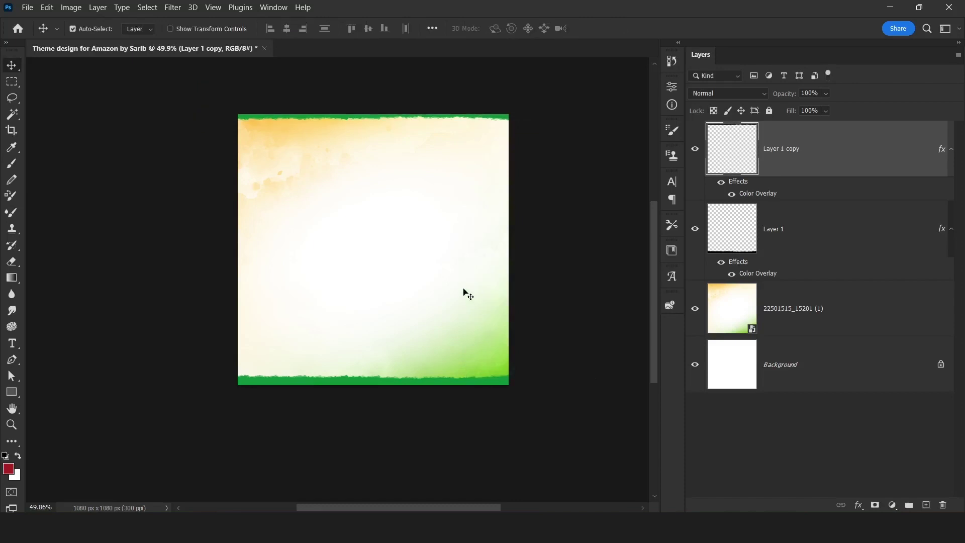
key(shift+Down)
key(shift+Down)
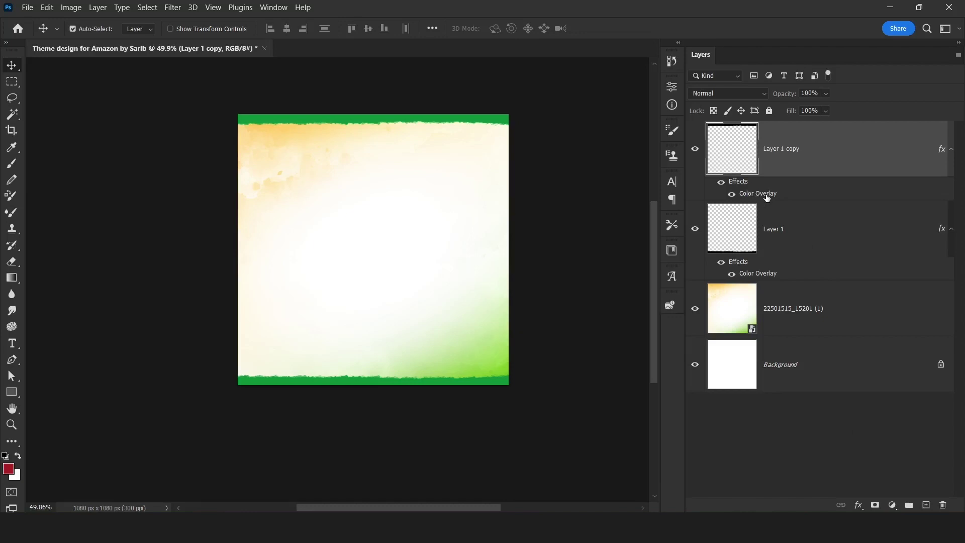
double_click(767, 196)
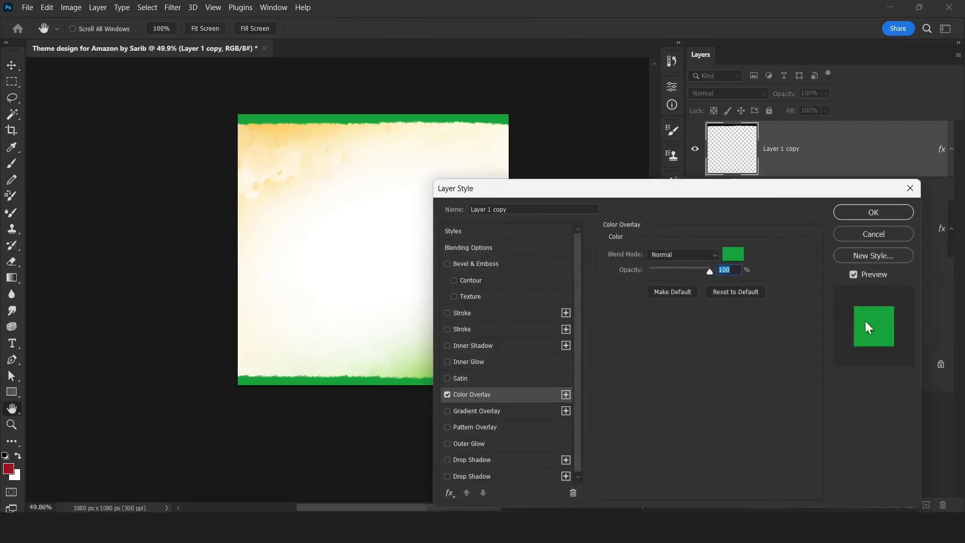
Step: Change the top strip's Color Overlay to a sampled yellow darkened to saffron
click(739, 254)
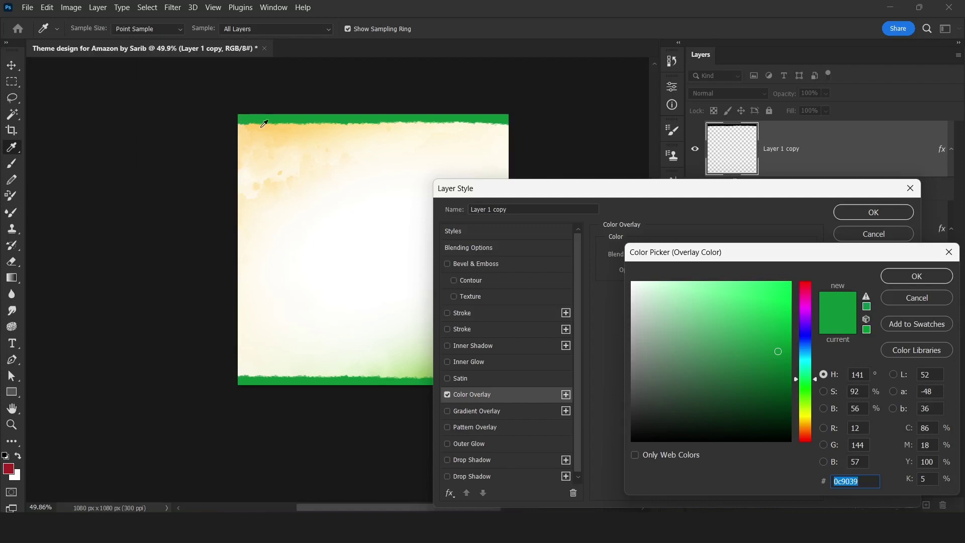
click(263, 123)
drag(770, 343, 785, 324)
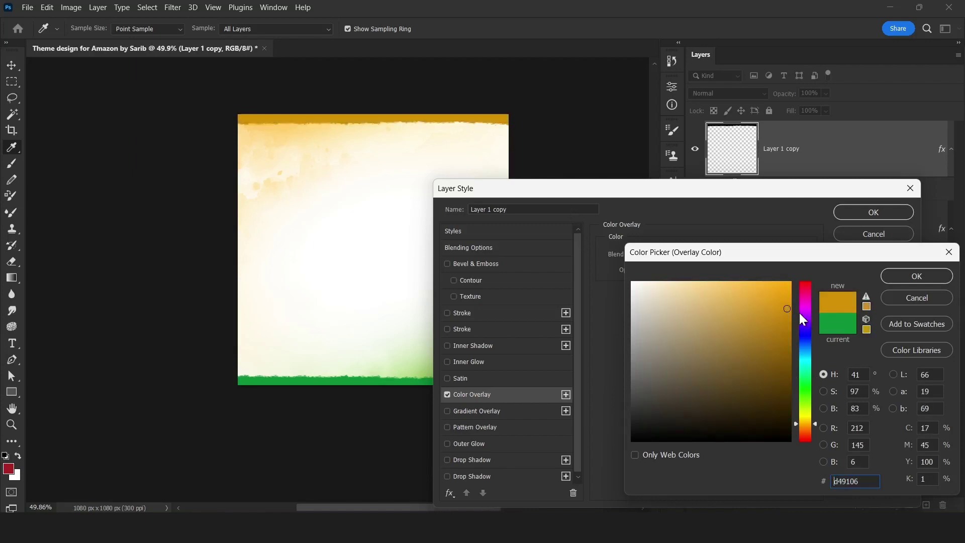
click(917, 276)
scroll(407, 211, up, 1)
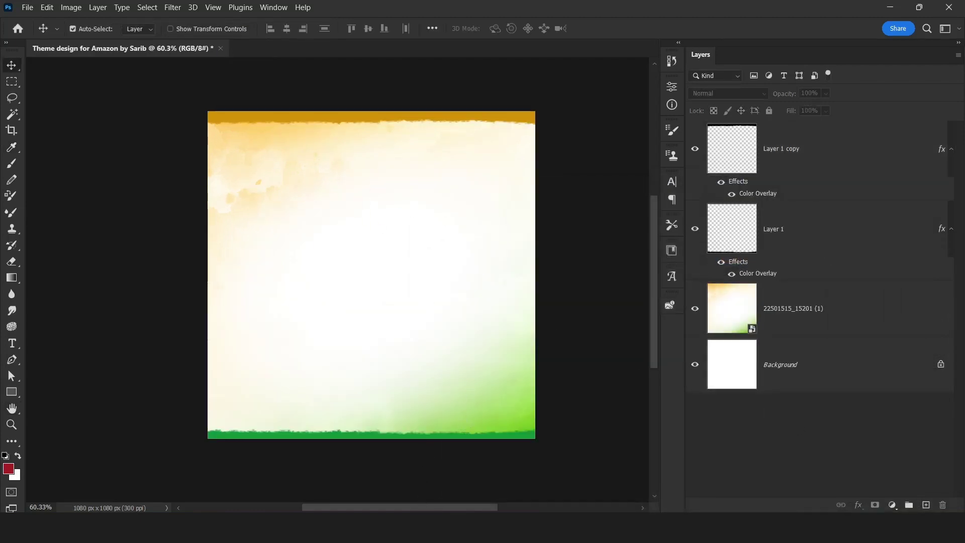
Step: Place the Amazon Great Freedom Festival banner onto the canvas
key(alt+Tab)
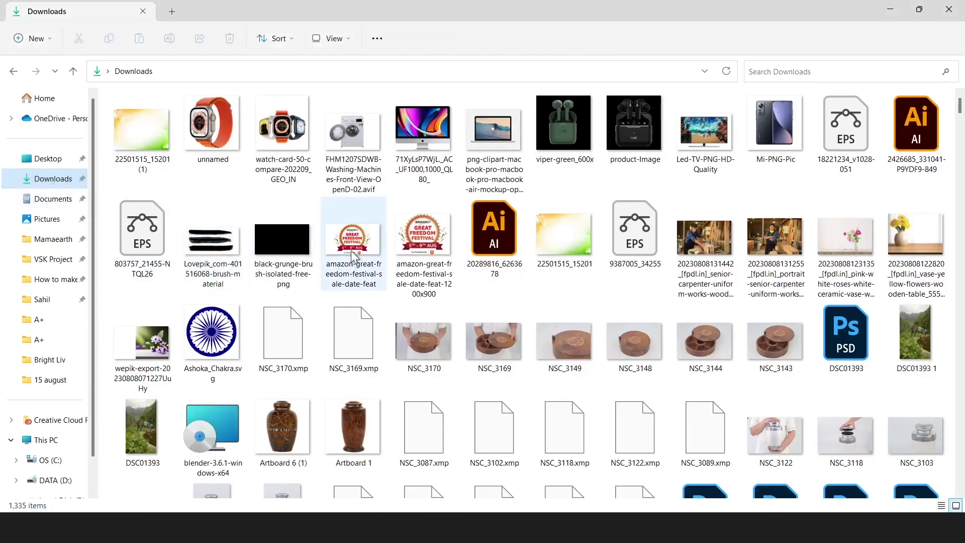
mouse_move(417, 236)
mouse_down()
mouse_move(402, 269)
mouse_move(372, 242)
mouse_up()
key(Return)
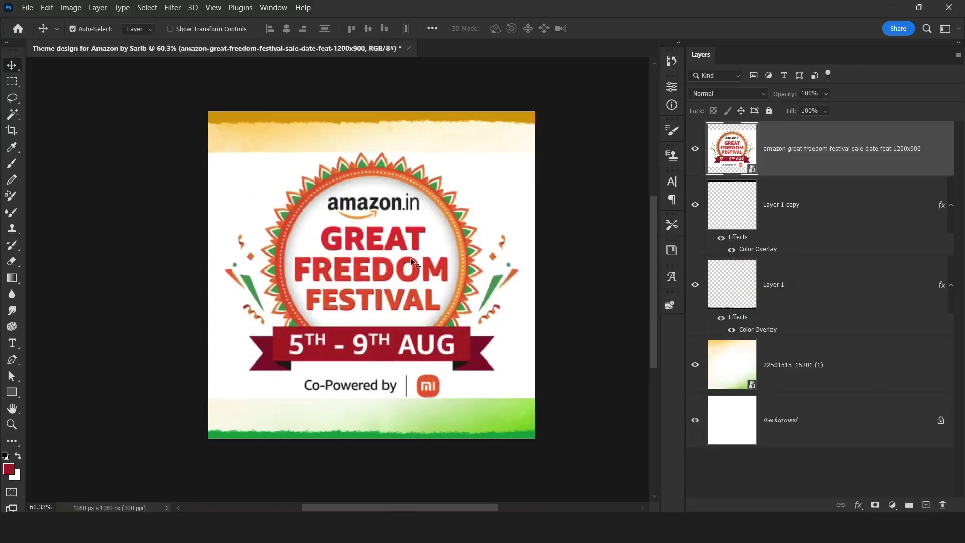
Step: Mask out the banner's white background using Color Range with Fuzziness 100
scroll(507, 294, up, 3)
click(694, 148)
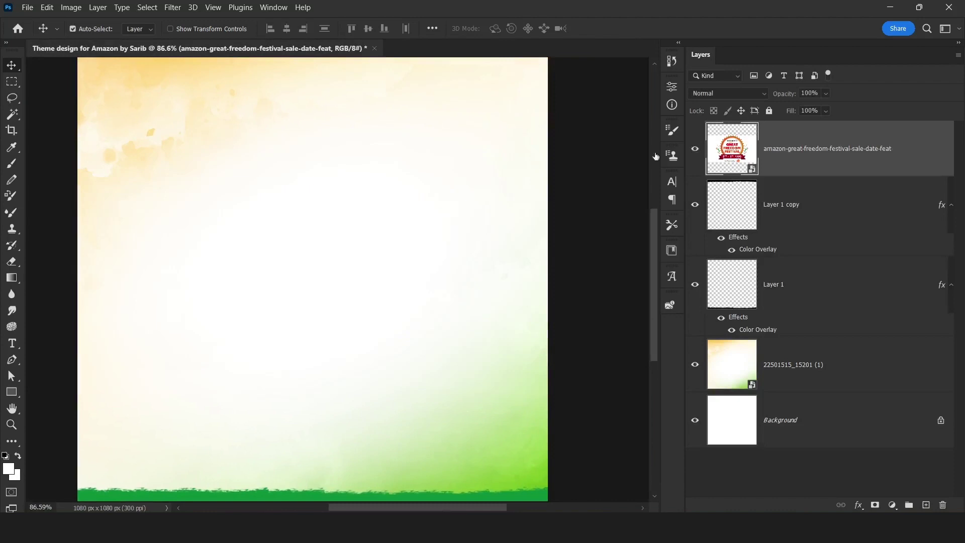
click(148, 7)
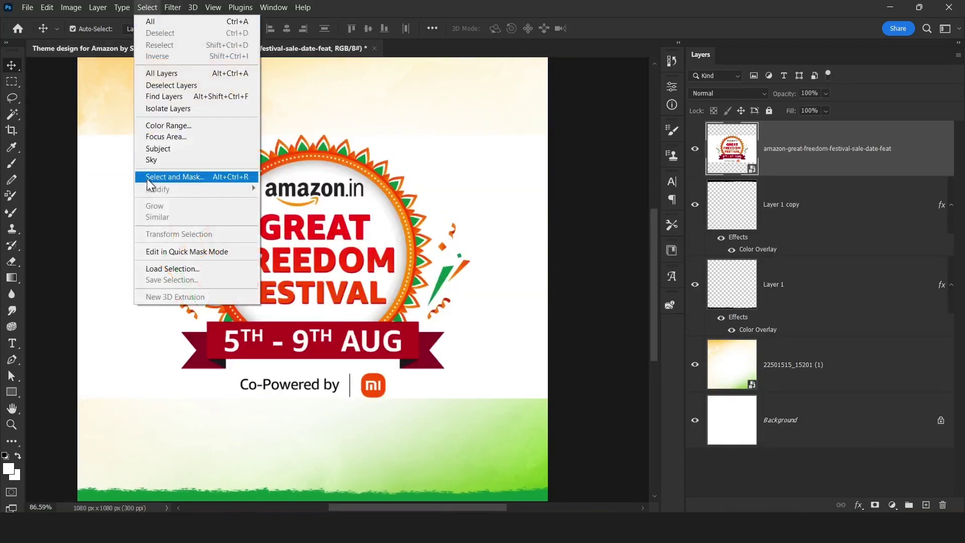
click(161, 125)
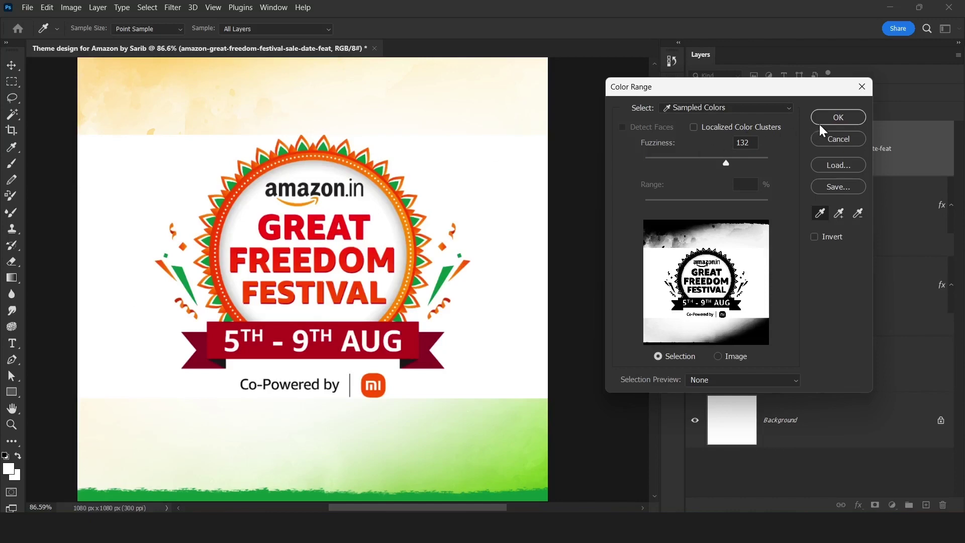
text(100)
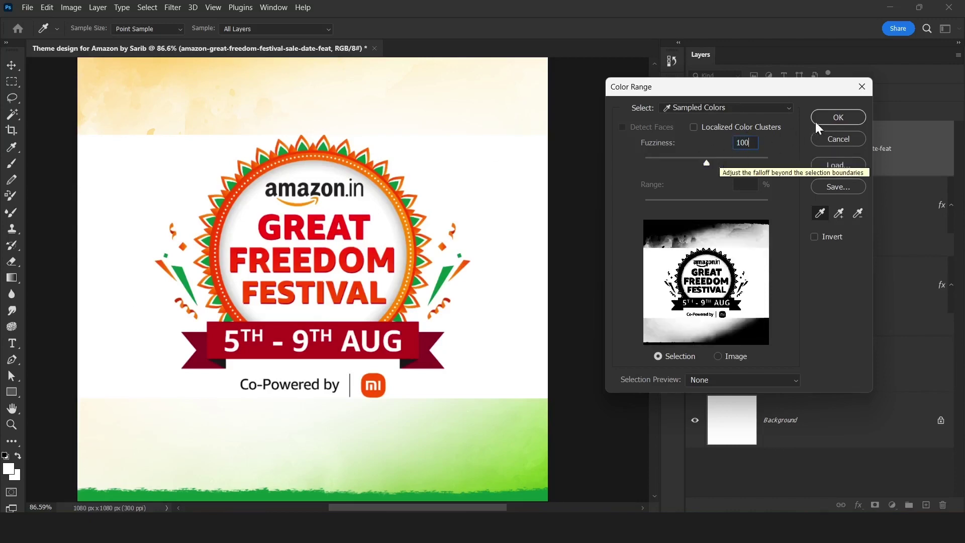
click(829, 118)
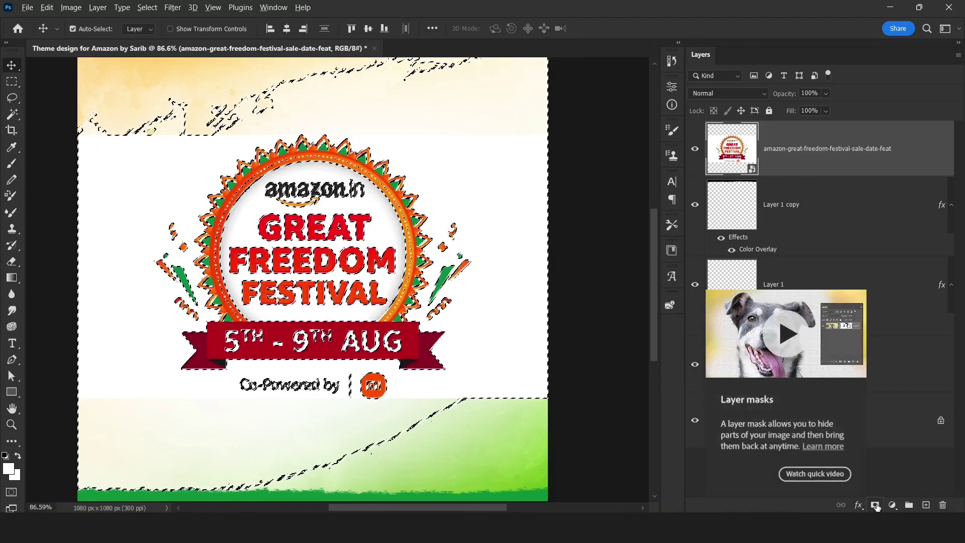
click(875, 505)
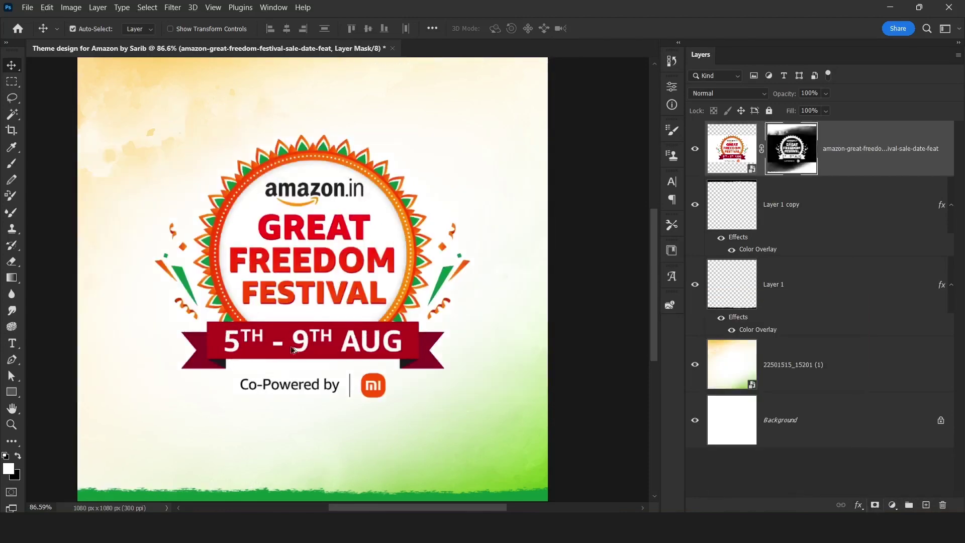
scroll(271, 304, down, 3)
Step: Move the festival logo higher on the canvas and shrink it about its centre
click(905, 151)
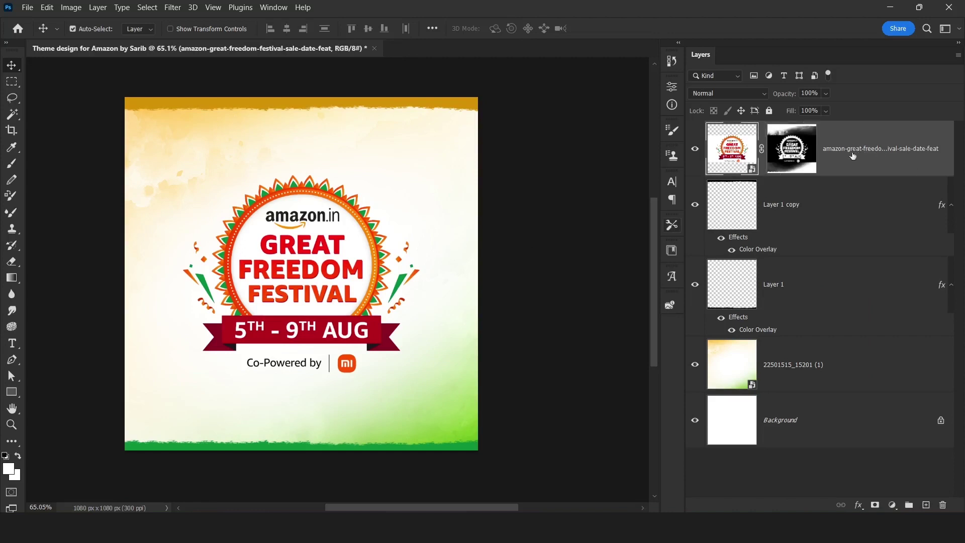
drag(405, 201, 397, 149)
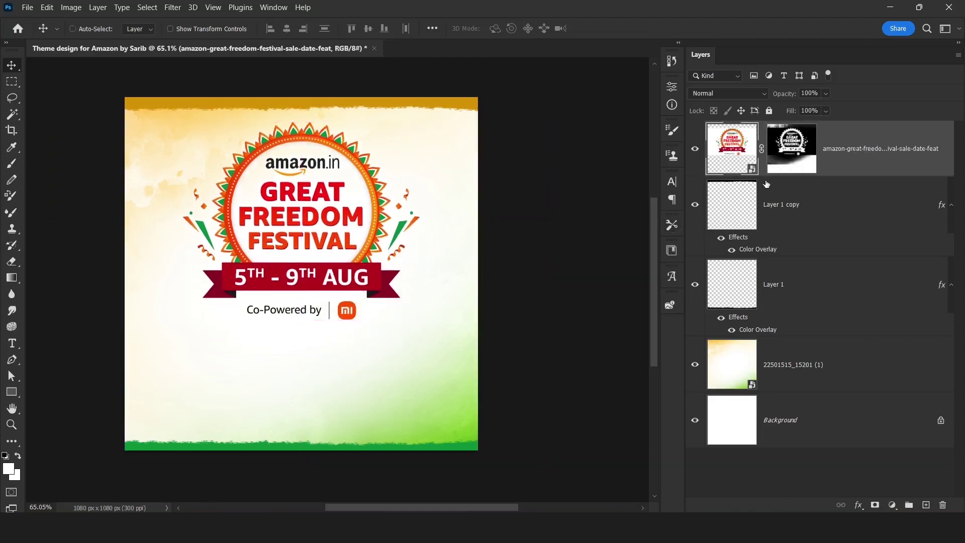
key(ctrl+t)
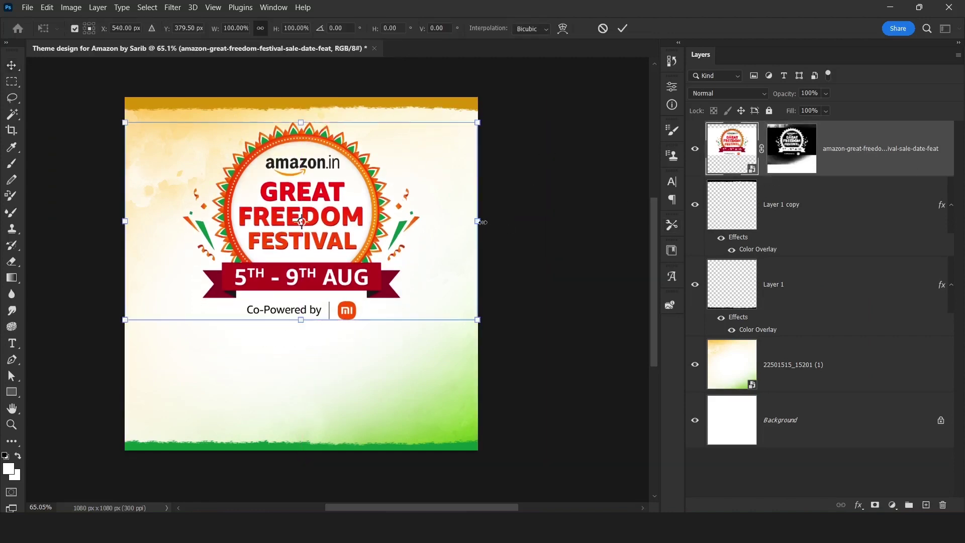
drag(483, 222, 401, 177)
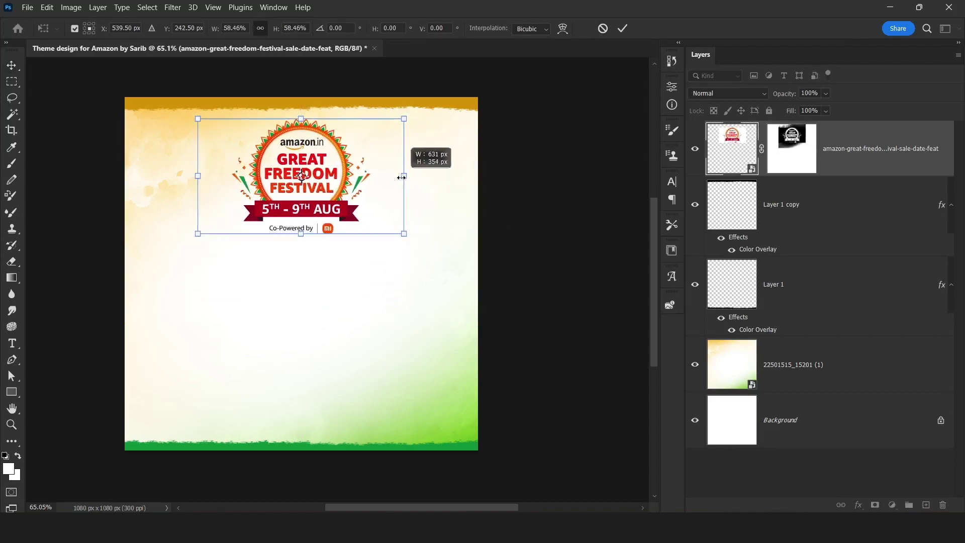
key(Return)
scroll(405, 172, up, 5)
Step: Paint the logo's white inner circle back in on its layer mask with a smaller brush
click(802, 149)
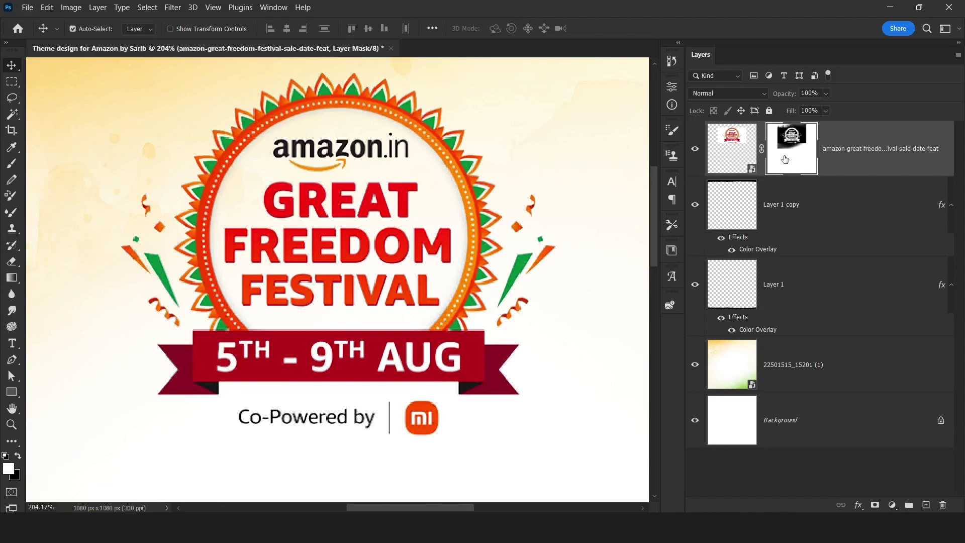
key(b)
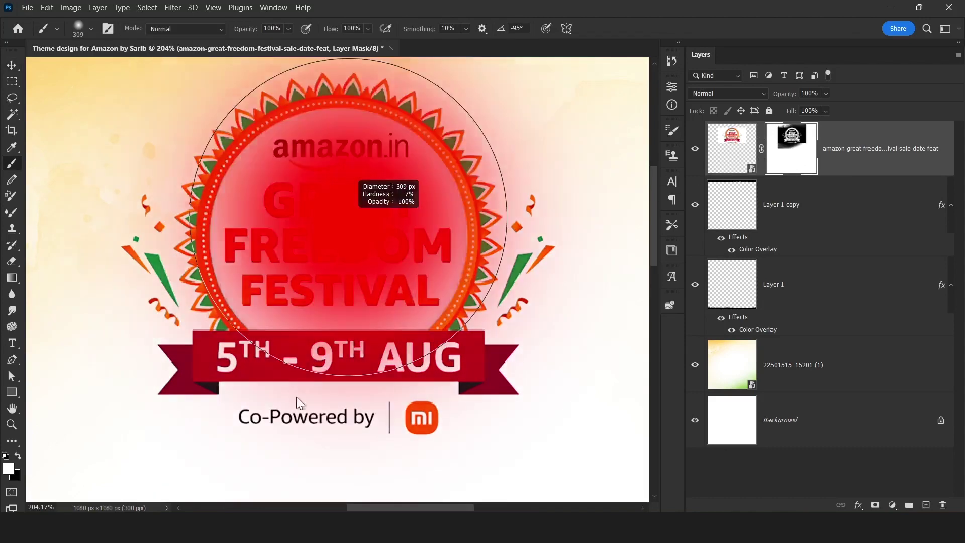
mouse_move(331, 238)
mouse_down()
mouse_move(336, 251)
mouse_move(324, 253)
mouse_up()
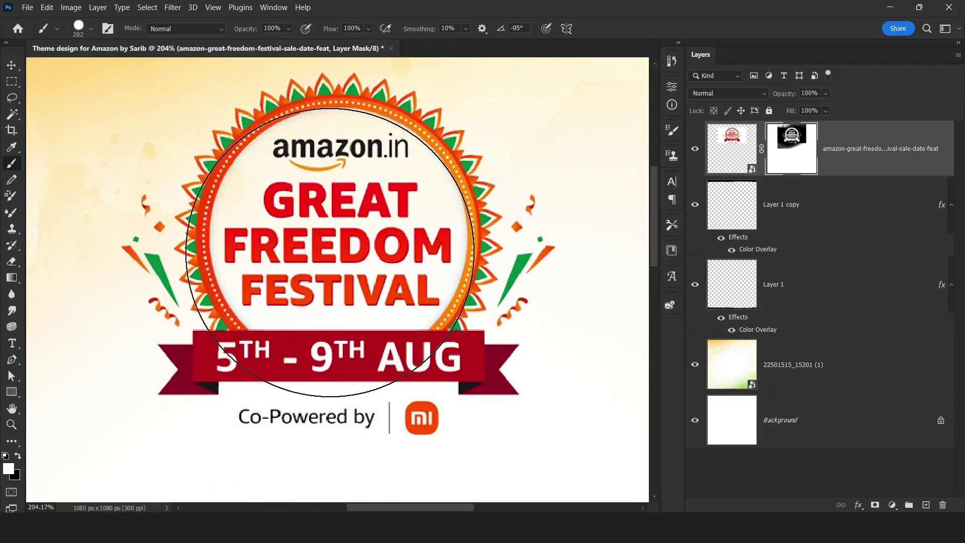
drag(342, 246, 329, 250)
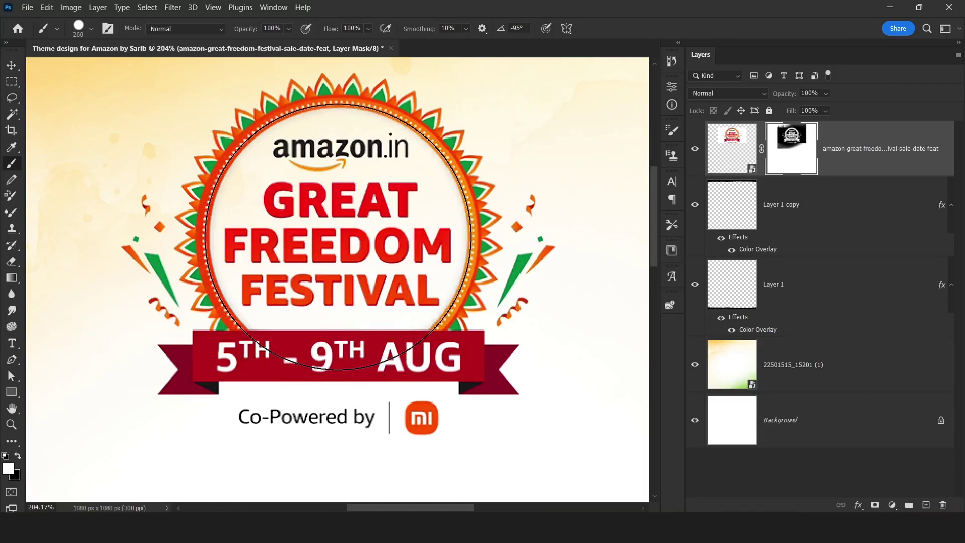
click(339, 237)
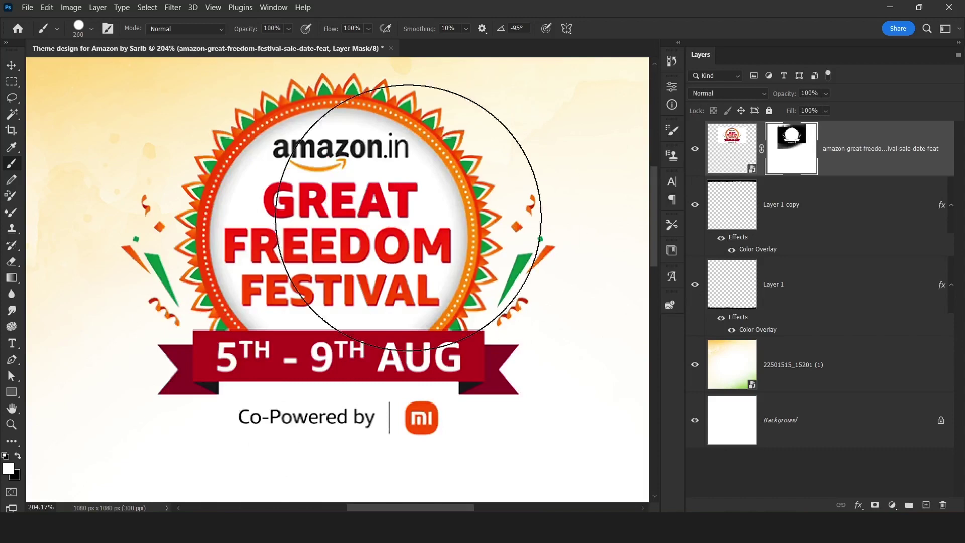
scroll(424, 226, down, 3)
key(v)
scroll(326, 320, up, 2)
scroll(326, 320, up, 1)
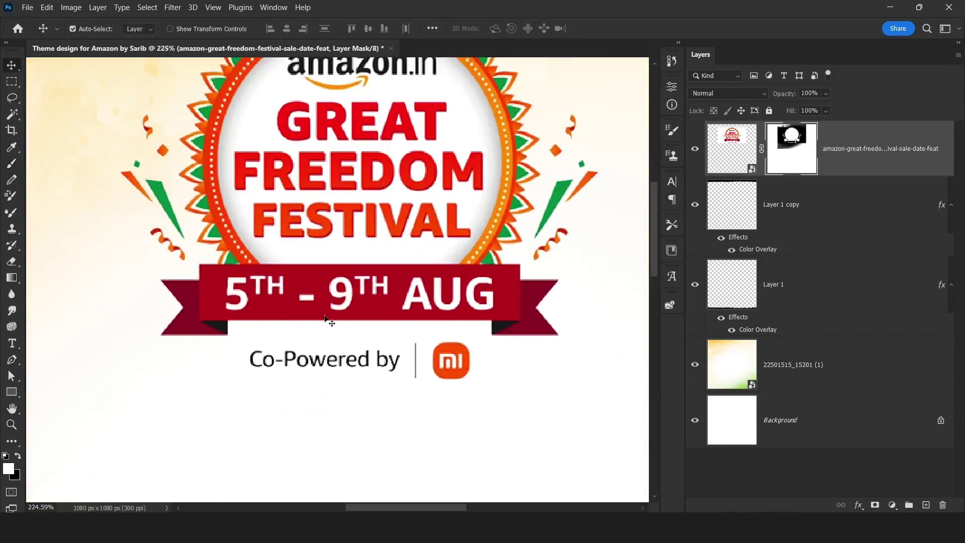
scroll(247, 297, up, 1)
scroll(334, 332, up, 1)
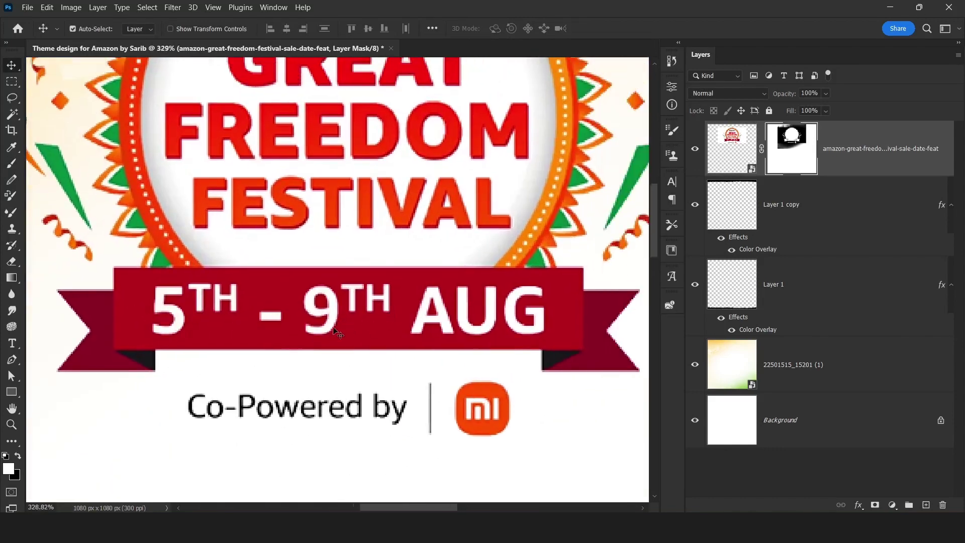
Step: Marquee the date area, rasterize the logo layer and paint ribbon red over '9TH' and the dash
click(18, 80)
drag(144, 279, 550, 342)
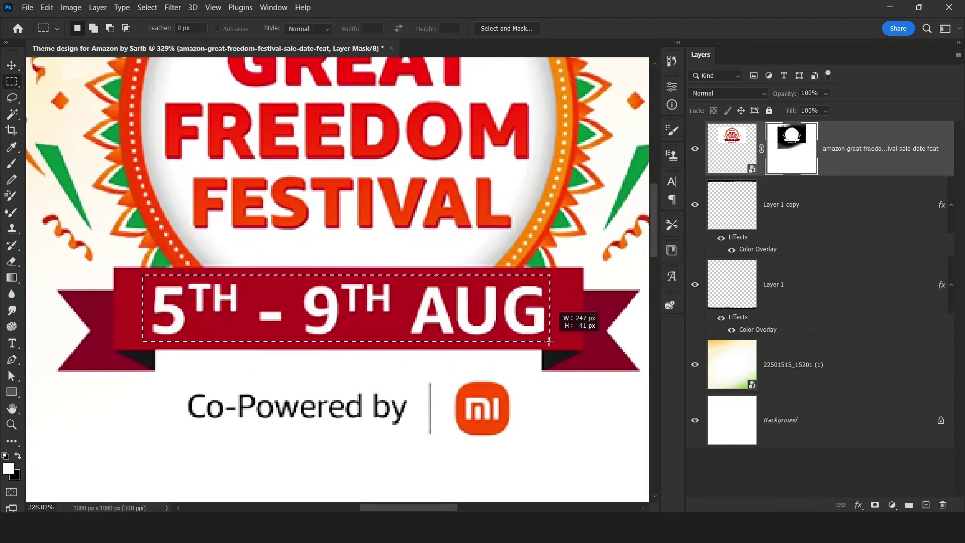
click(734, 163)
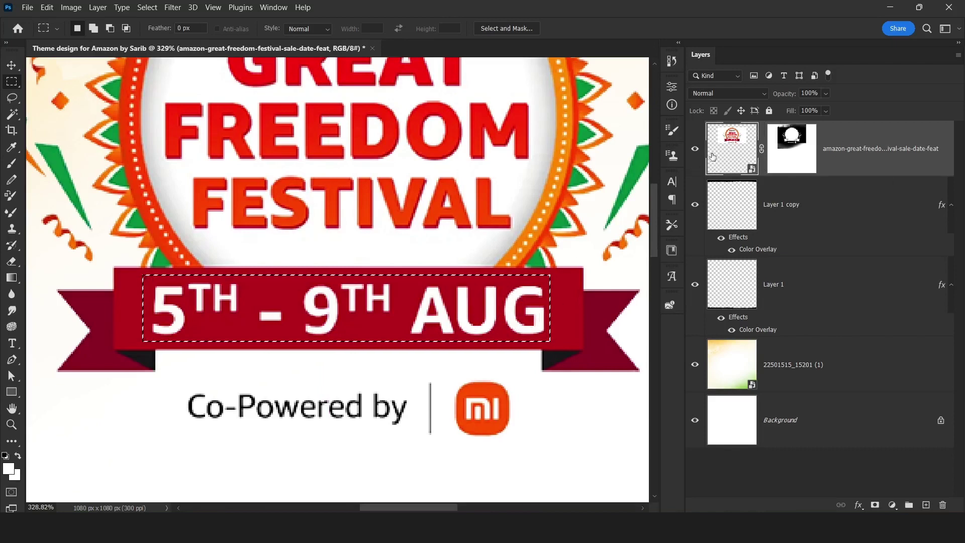
right_click(869, 150)
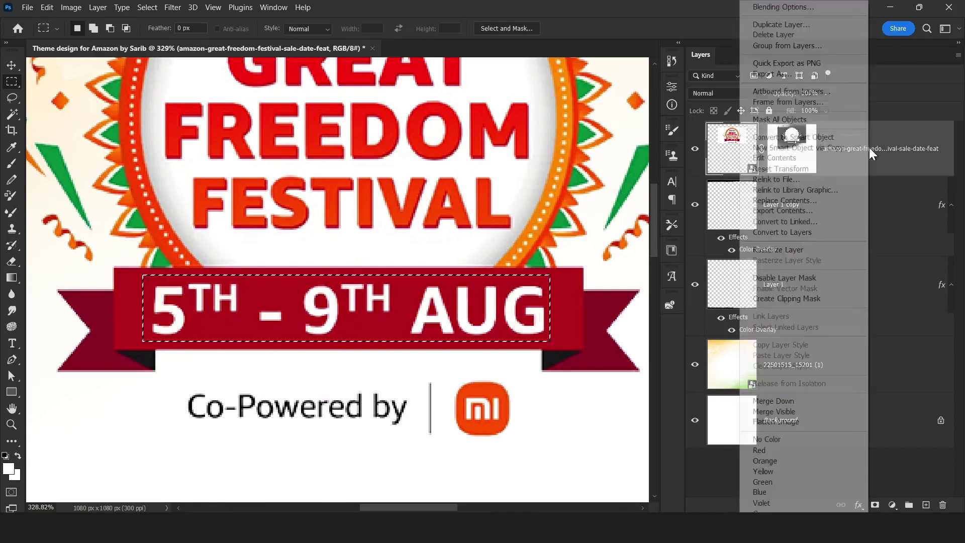
click(786, 251)
key(i)
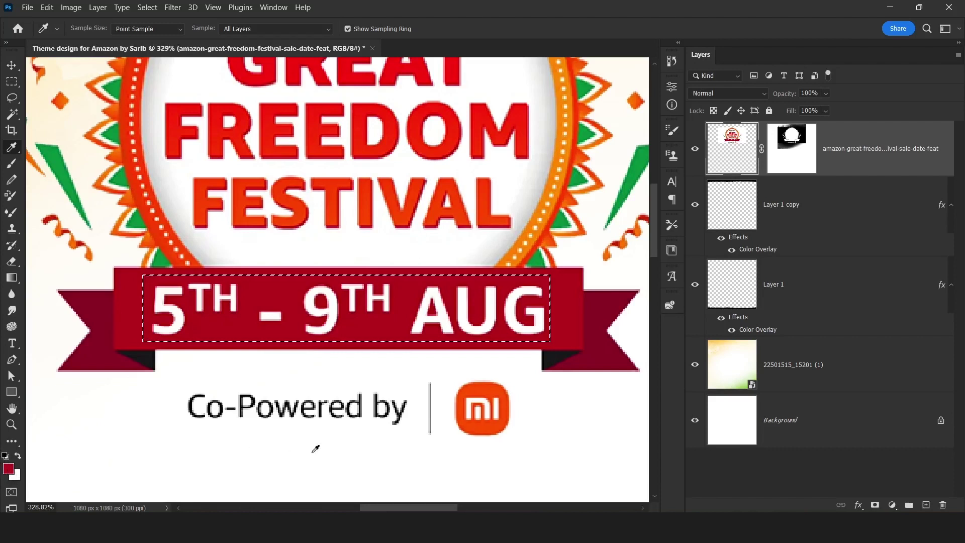
key(b)
drag(215, 330, 459, 323)
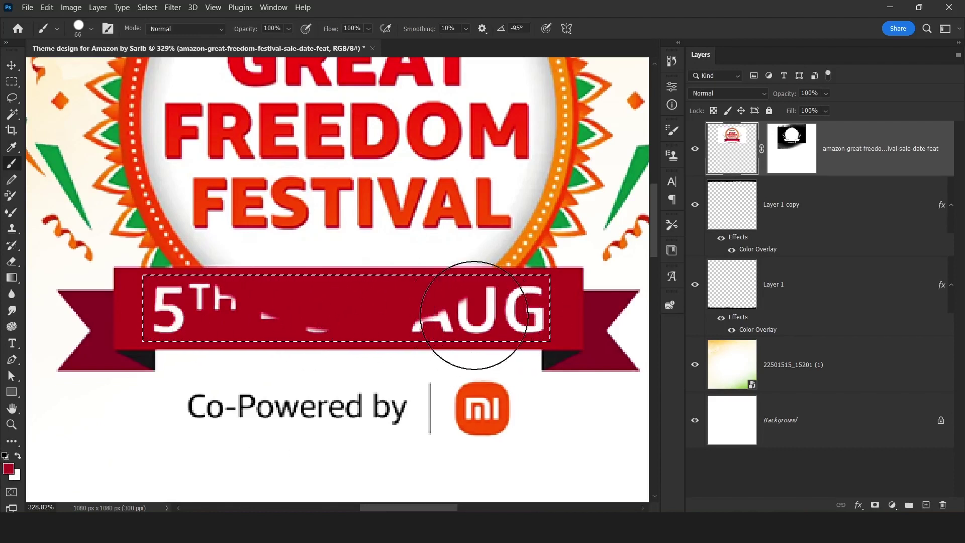
Step: Hide 'AUG' and the remaining '5TH' fragments on the logo's layer mask, then deselect
click(789, 167)
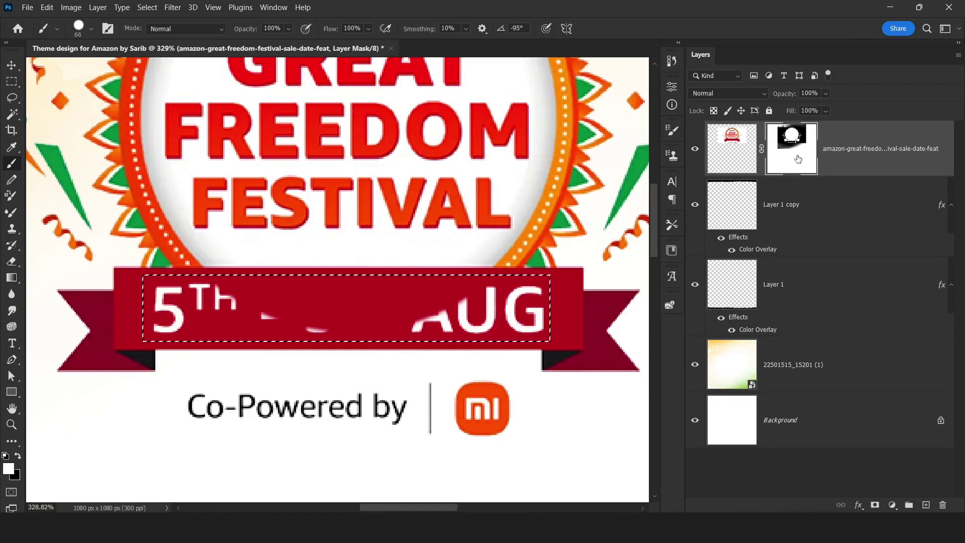
drag(470, 306, 550, 308)
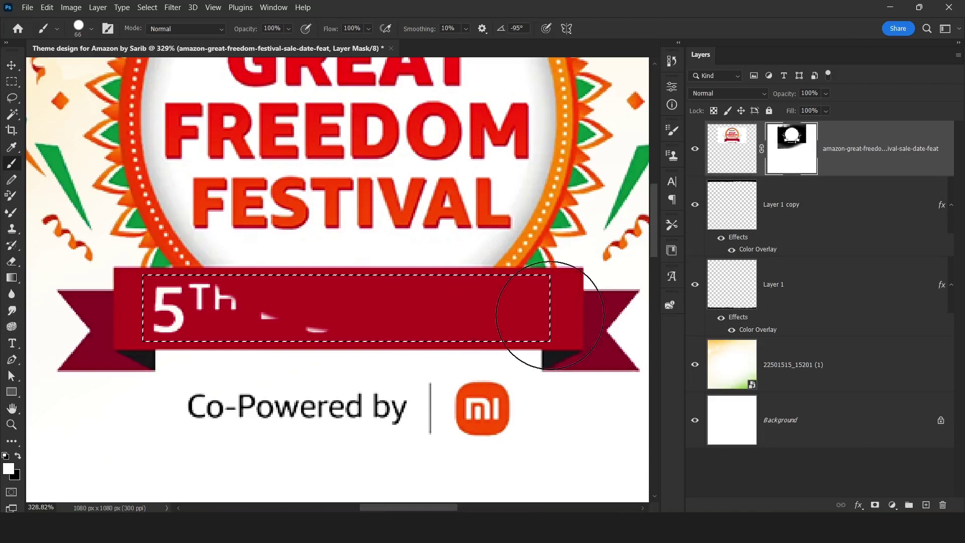
drag(430, 317, 43, 312)
key(ctrl+d)
scroll(495, 323, down, 2)
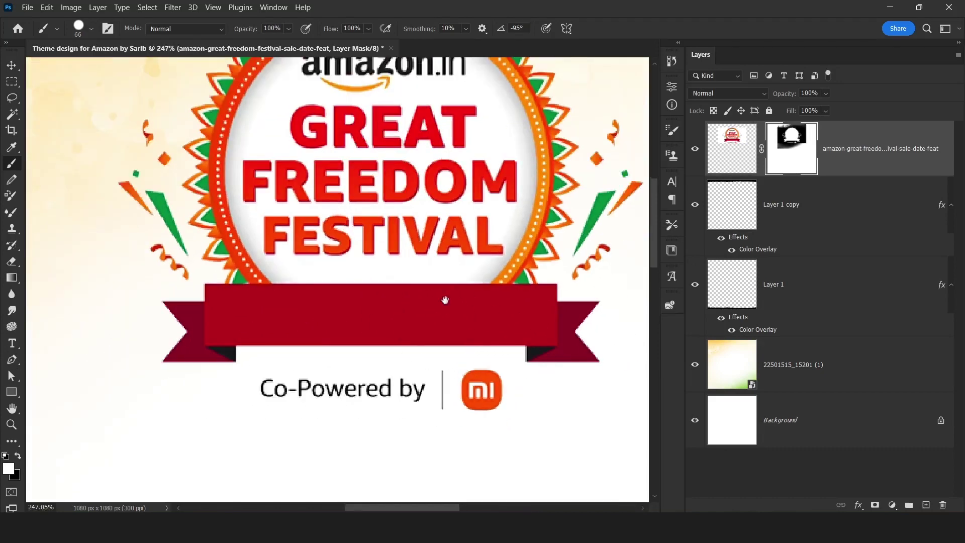
scroll(446, 301, down, 2)
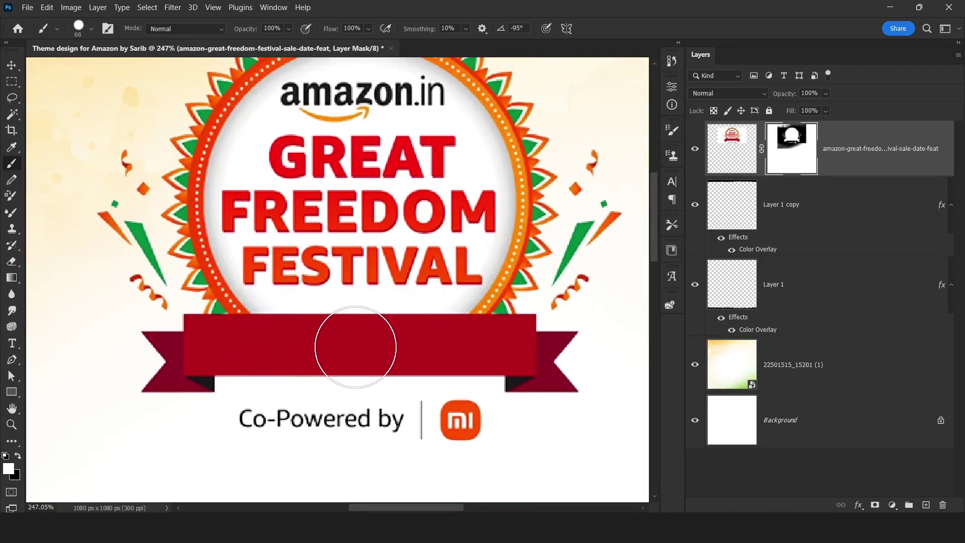
Step: Add a text layer on the red ribbon reading '10TH - 15TH AUG'
key(t)
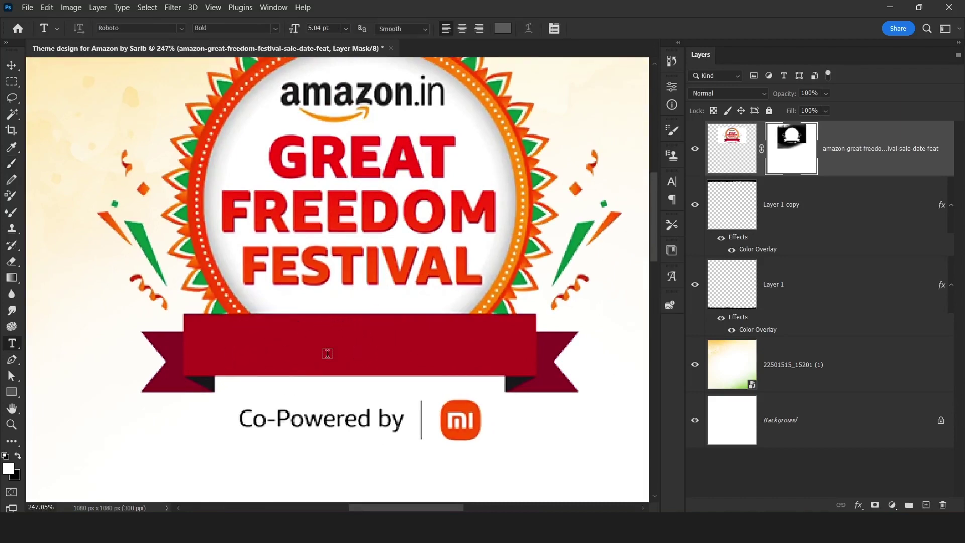
click(327, 353)
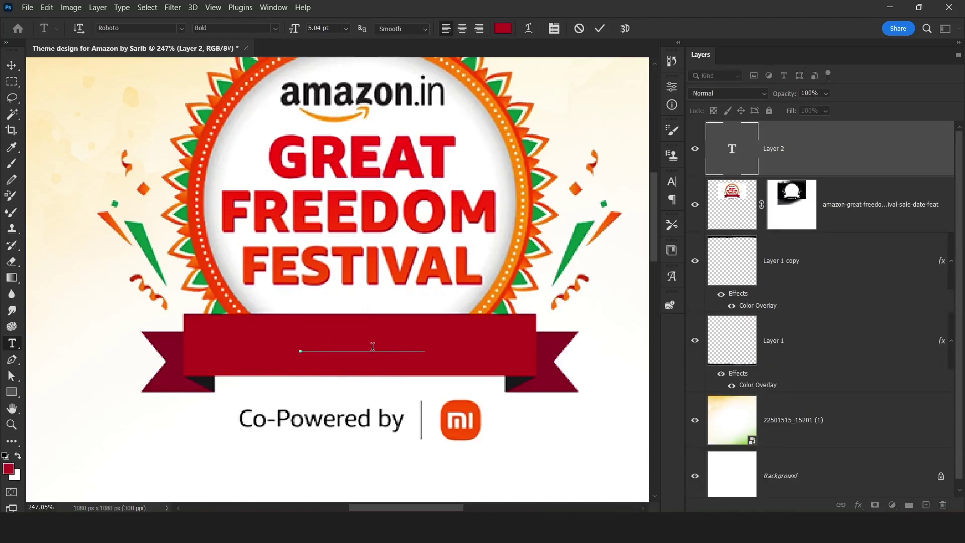
text(10TH - 15TH AUG)
click(599, 29)
key(v)
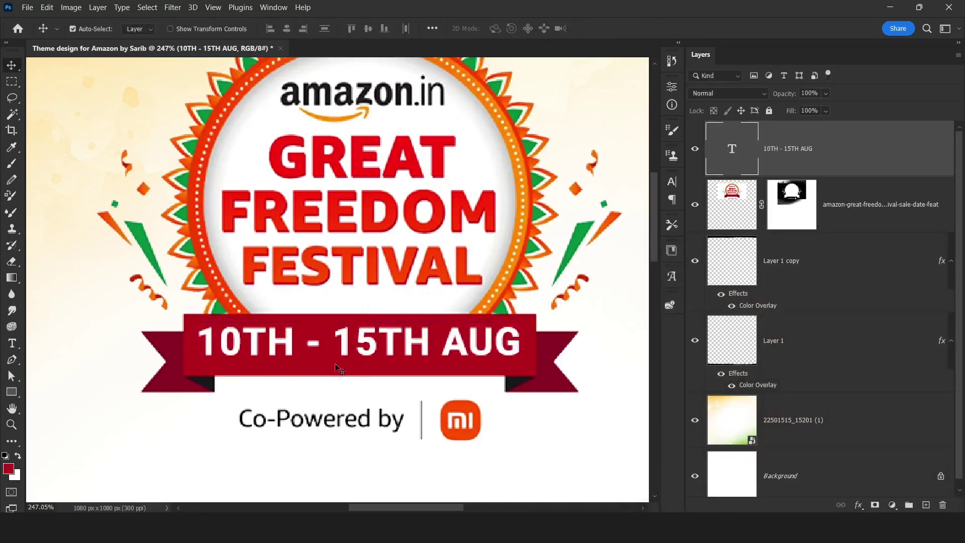
double_click(361, 374)
key(Escape)
Step: Make the 'TH' in both 10TH and 15TH superscript in the Character panel
double_click(243, 346)
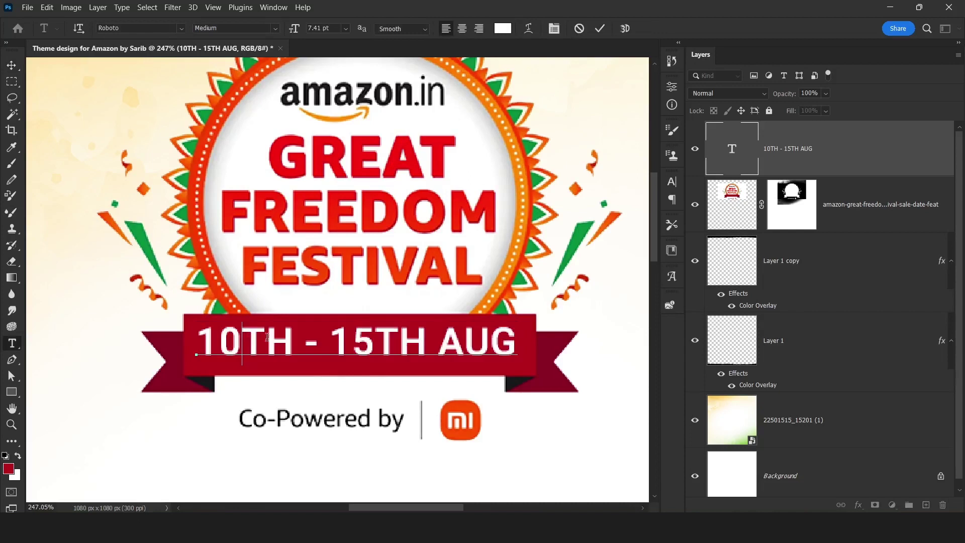
drag(257, 337, 290, 338)
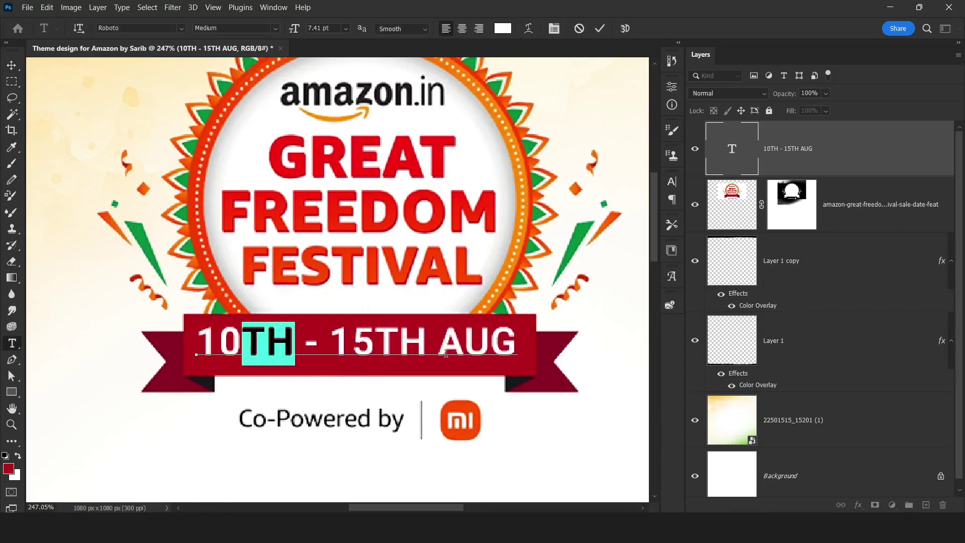
click(672, 182)
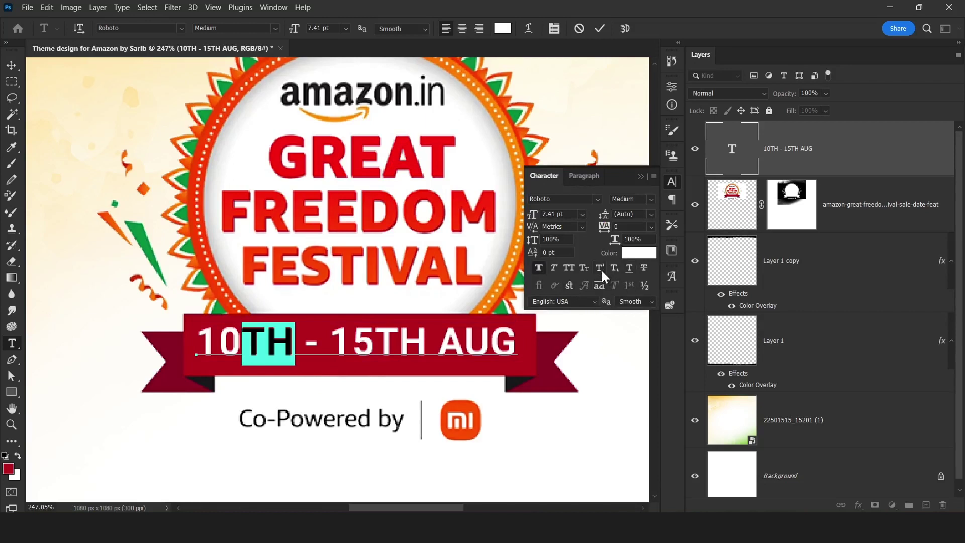
click(599, 267)
click(241, 347)
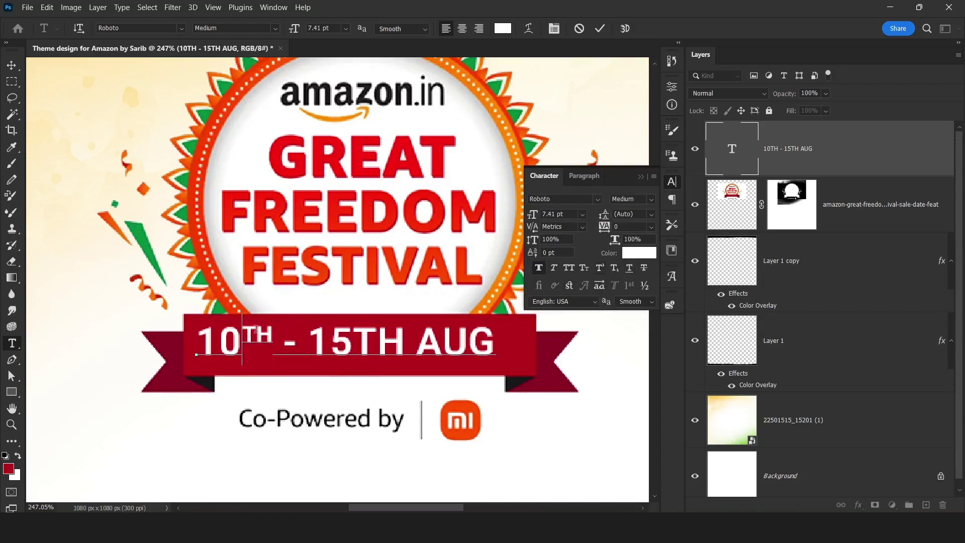
drag(376, 335, 398, 336)
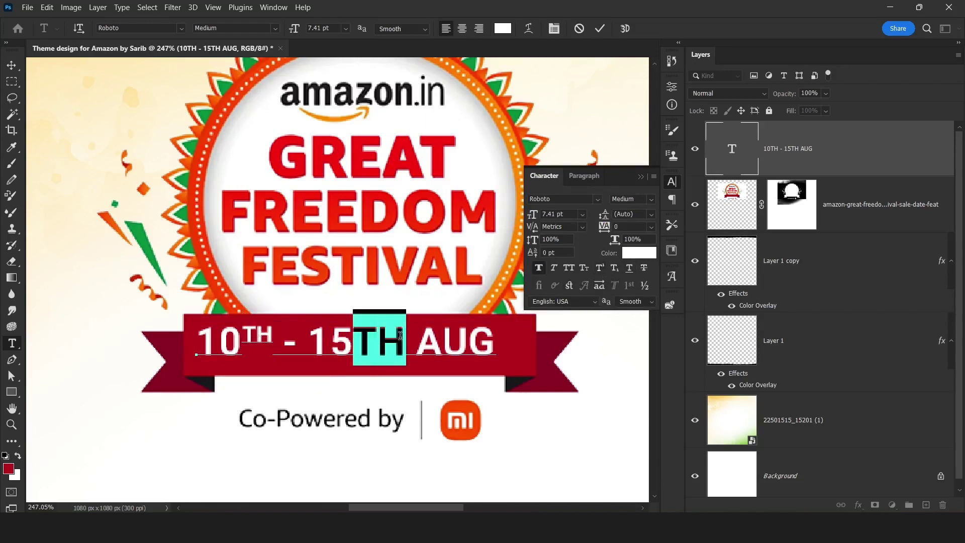
click(599, 267)
click(368, 339)
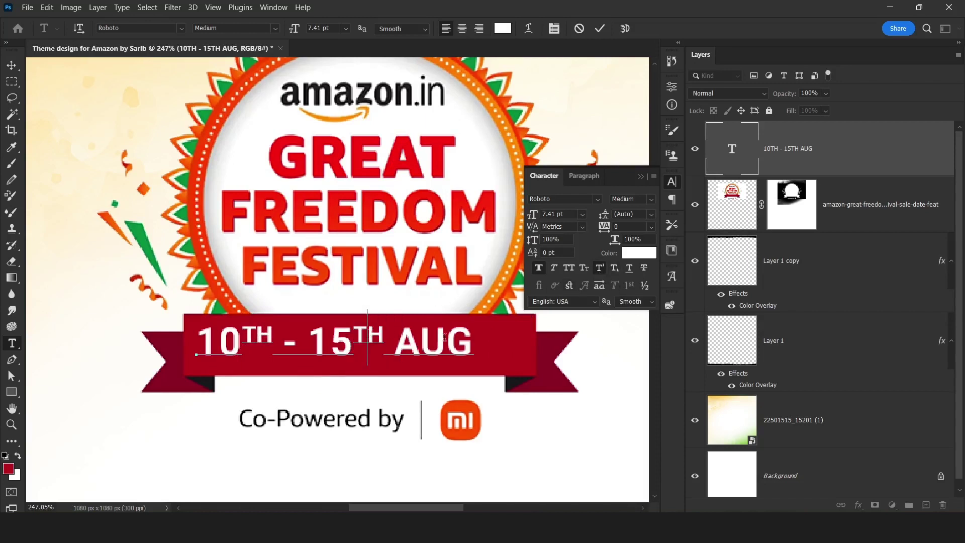
click(600, 29)
Step: Enlarge the date text slightly and centre it on the ribbon
key(ctrl+t)
drag(474, 365, 506, 372)
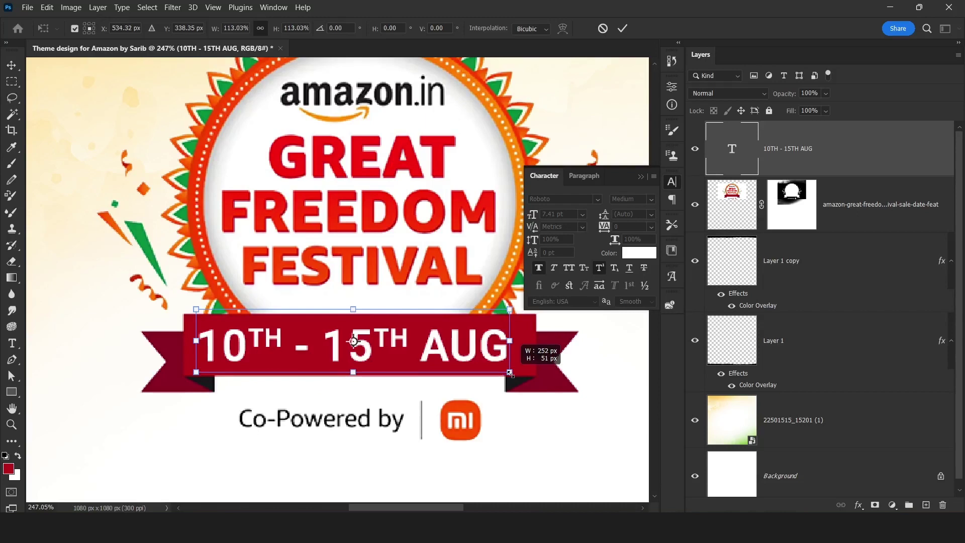
key(Return)
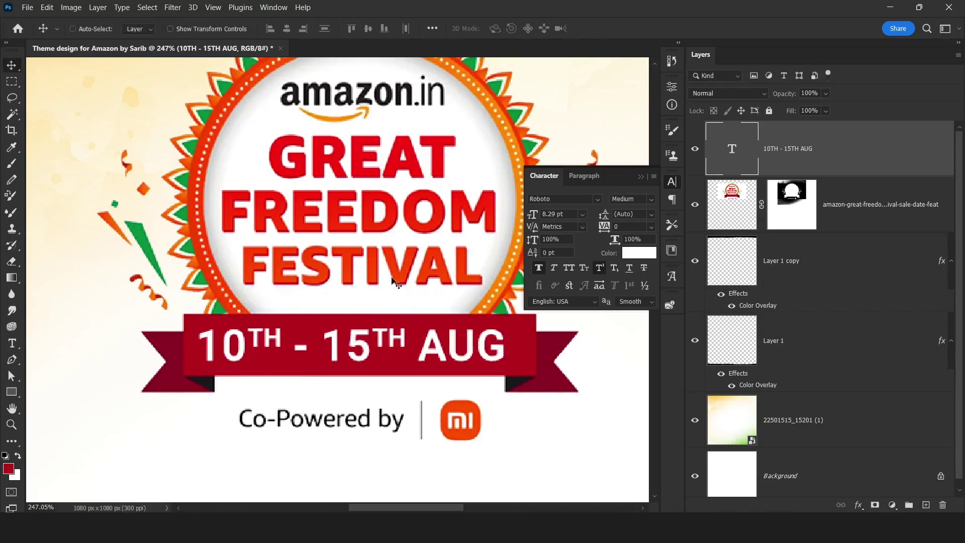
drag(393, 278, 398, 278)
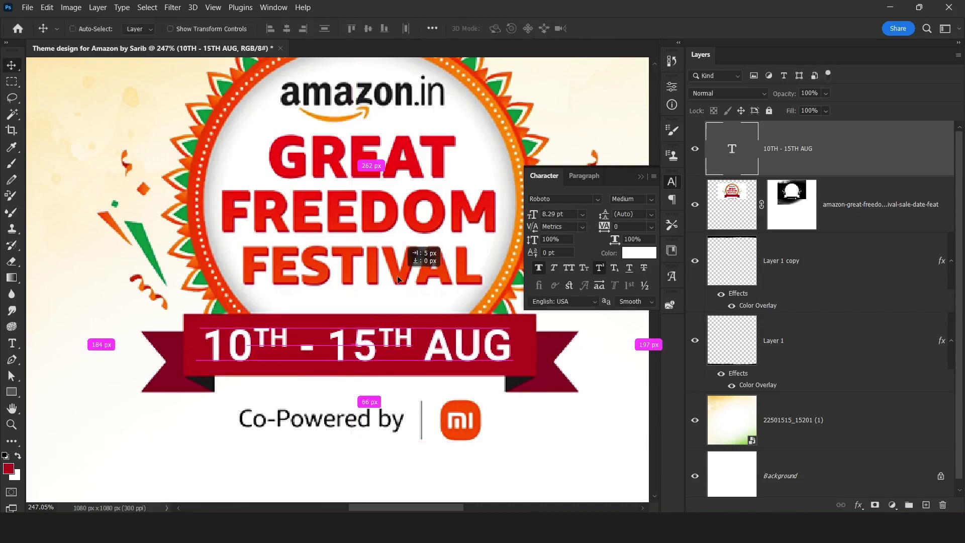
alt+scroll(398, 280, down, 5)
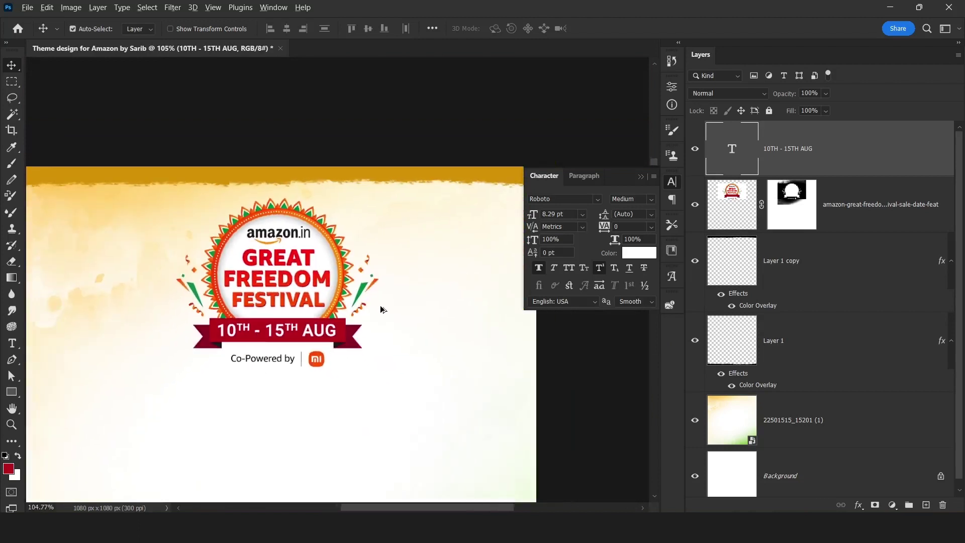
Step: Group the date text and Amazon logo layers as Group 1, check it, and close the Character panel
scroll(382, 309, down, 1)
ctrl+click(886, 208)
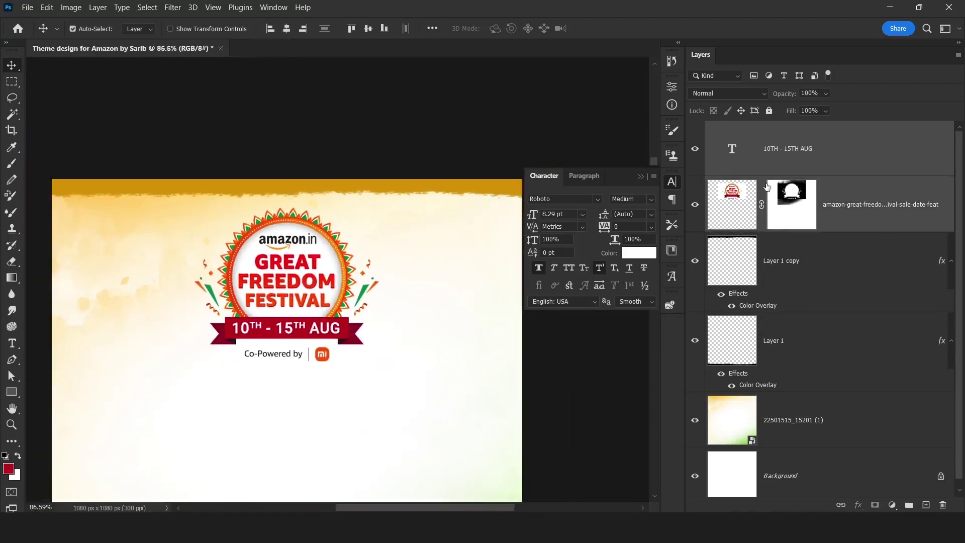
key(ctrl+g)
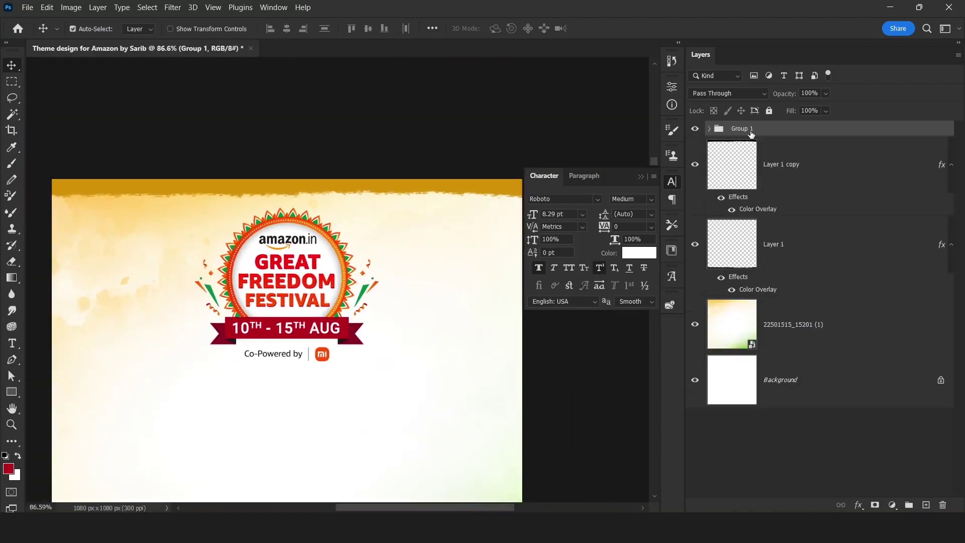
click(695, 129)
scroll(332, 260, down, 1)
click(641, 176)
drag(314, 283, 373, 256)
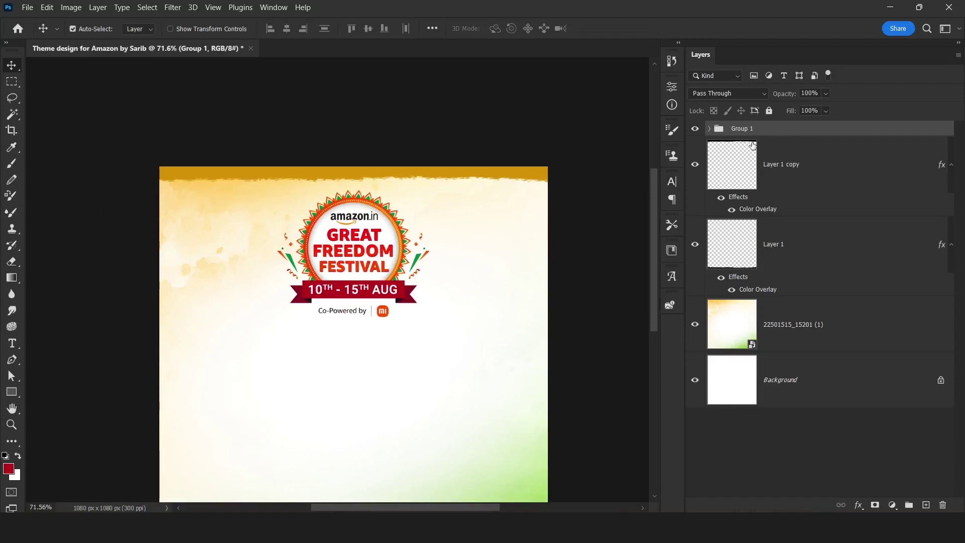
scroll(379, 222, down, 1)
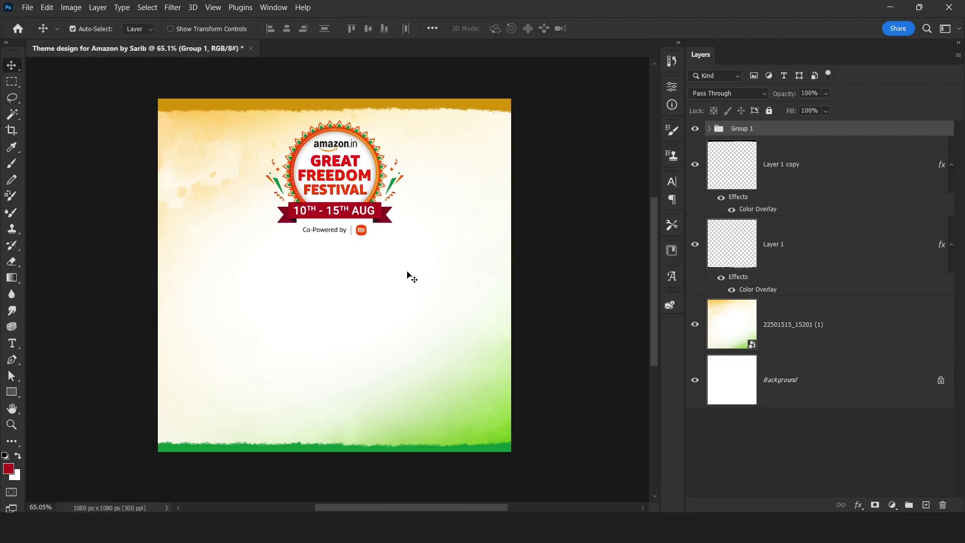
key(alt+Tab)
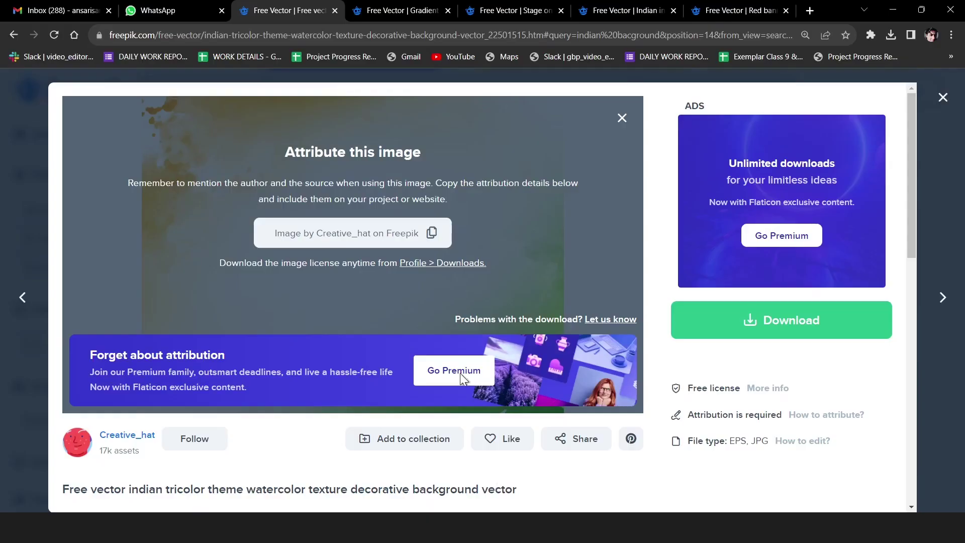
Step: Download the Indian independence day balloon banners as an AI file and open it from Recent Downloads
click(502, 10)
click(629, 10)
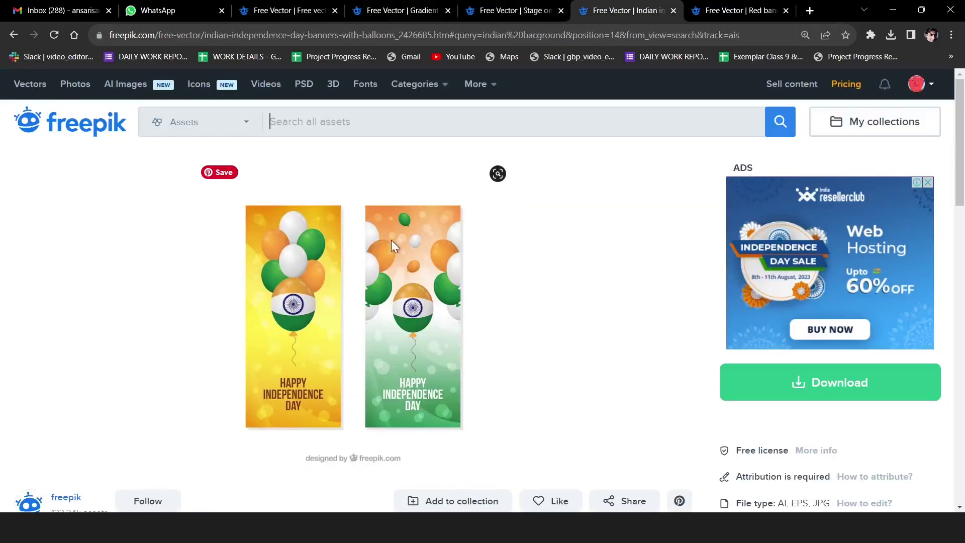
click(861, 384)
click(913, 431)
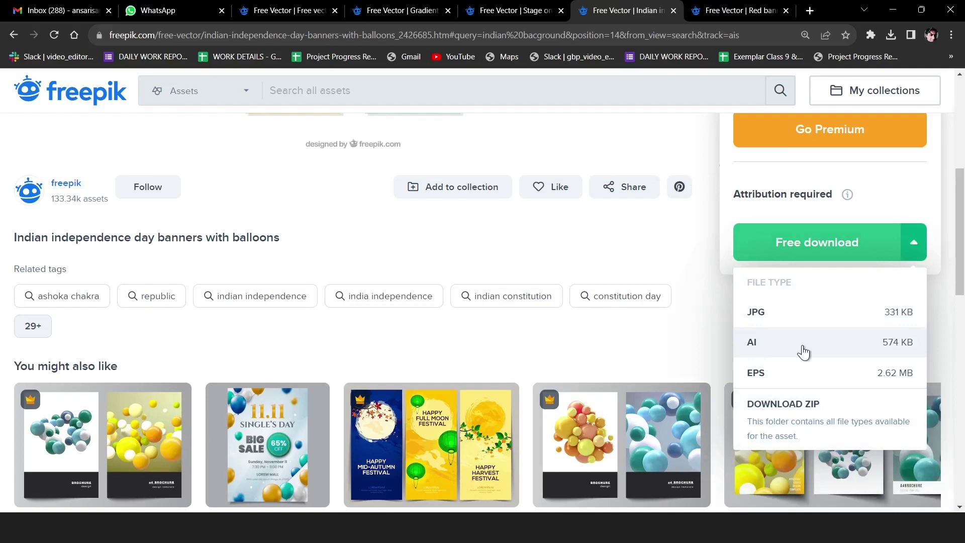
click(797, 346)
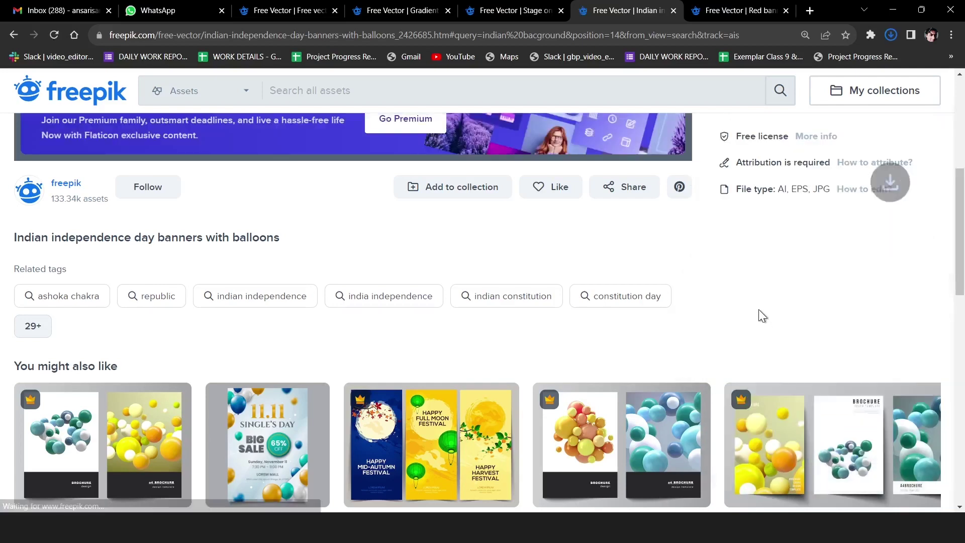
scroll(445, 234, up, 5)
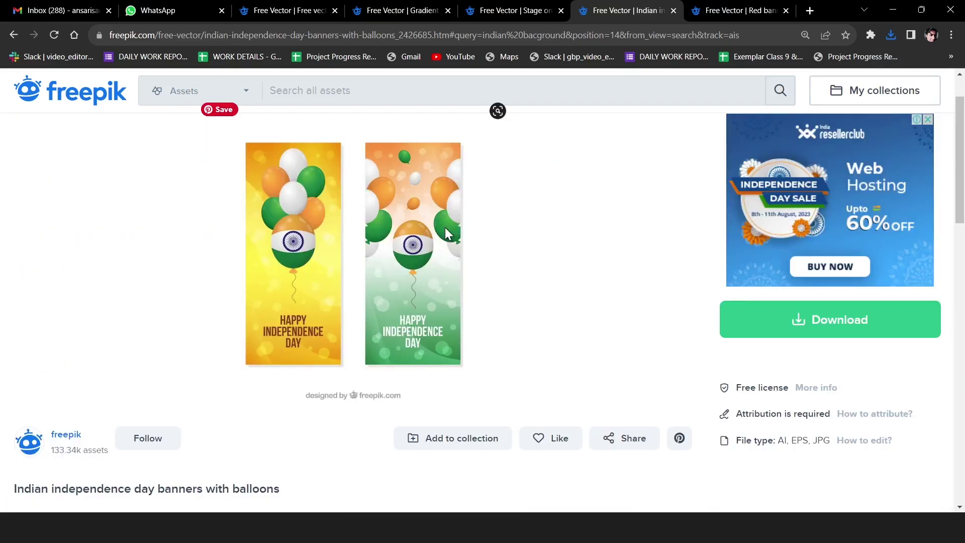
click(890, 35)
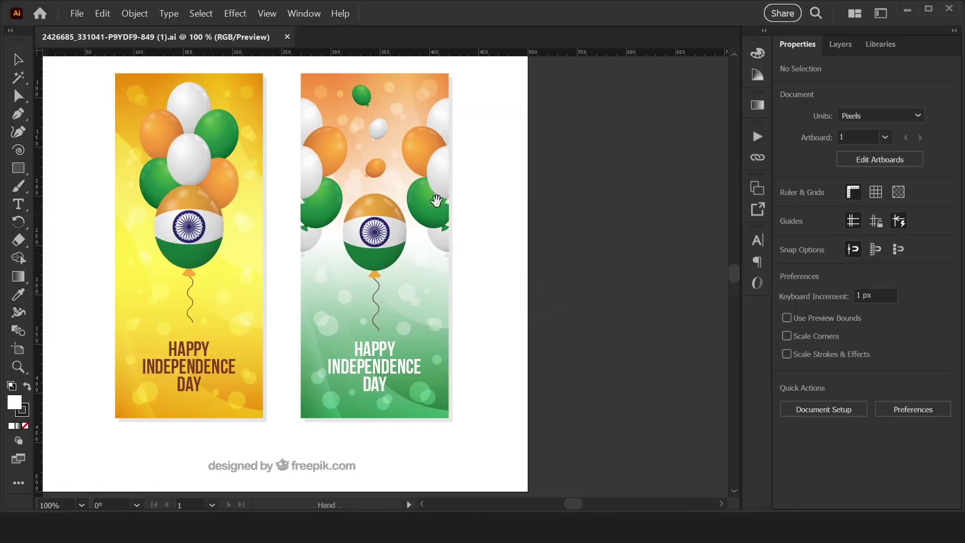
scroll(523, 206, up, 1)
scroll(547, 204, up, 1)
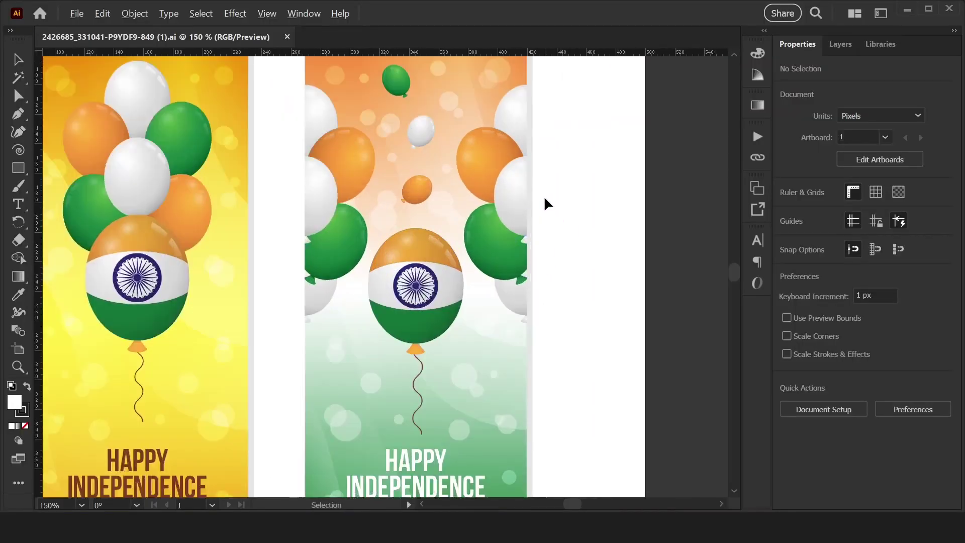
Step: Enter the balloon Clip Group in isolation mode and copy the right-edge balloon cluster
scroll(547, 204, up, 1)
click(468, 194)
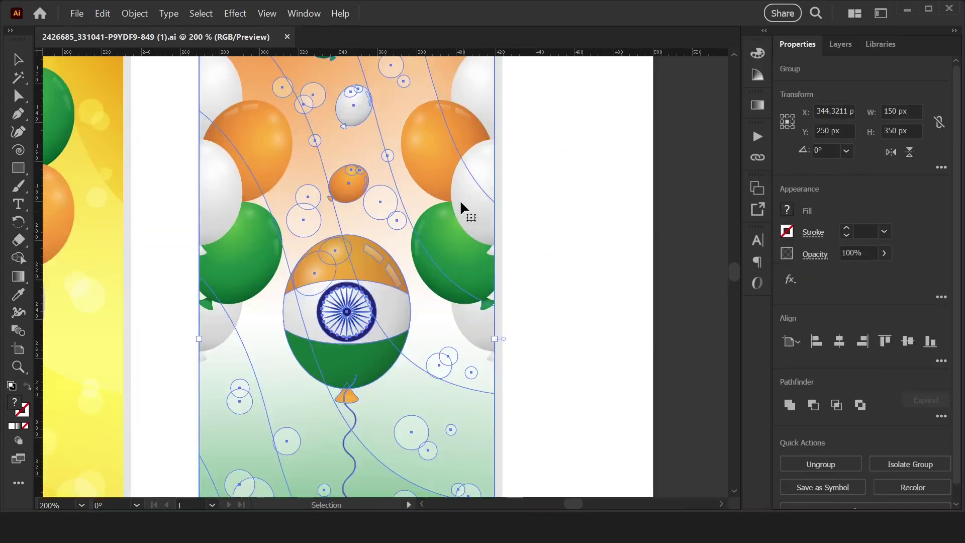
double_click(461, 203)
double_click(463, 204)
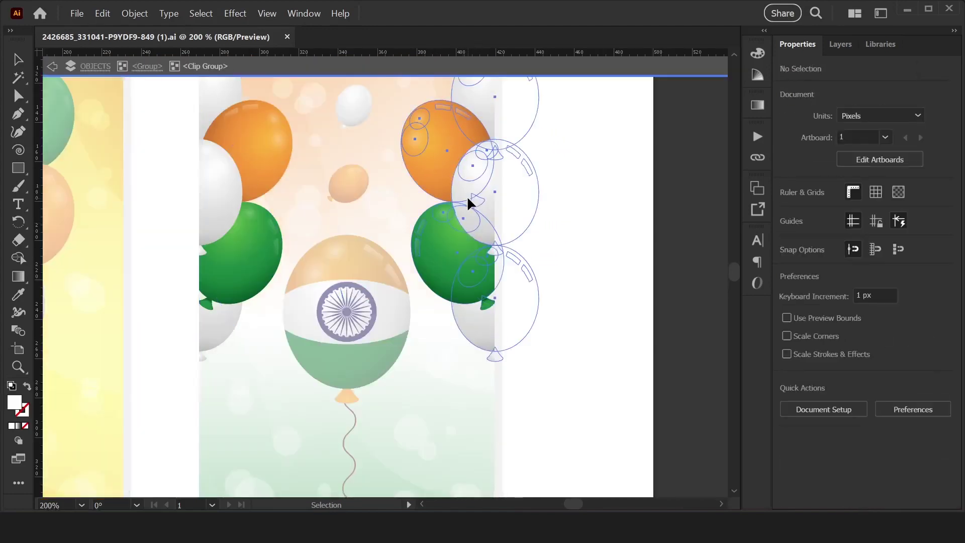
drag(468, 203, 451, 187)
key(a)
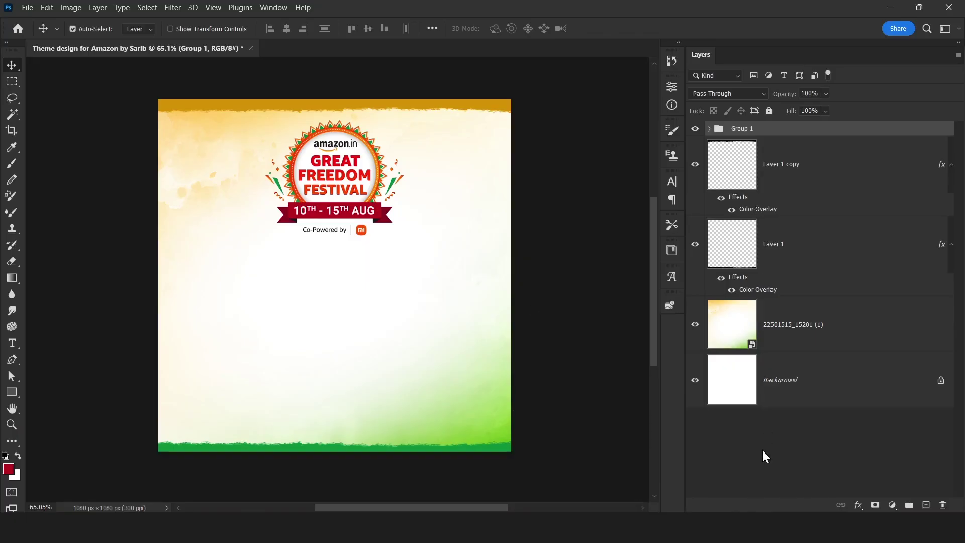
click(764, 456)
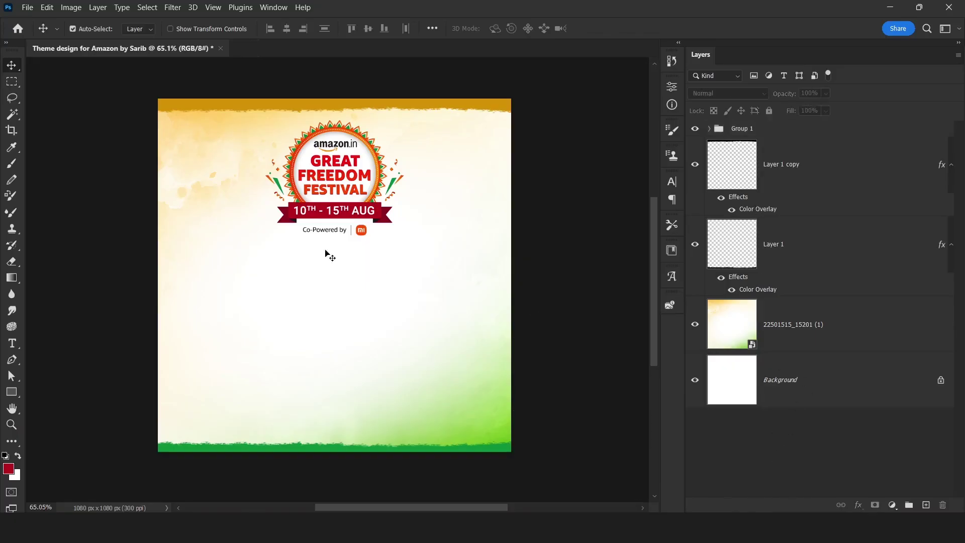
Step: Paste the balloons as a smart object and place them at the post's right edge
key(ctrl+v)
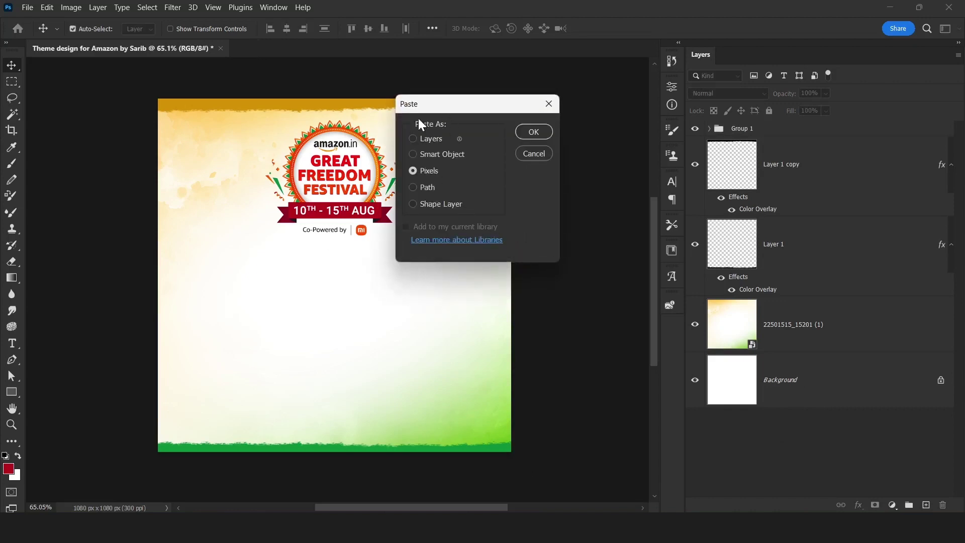
click(428, 156)
click(548, 132)
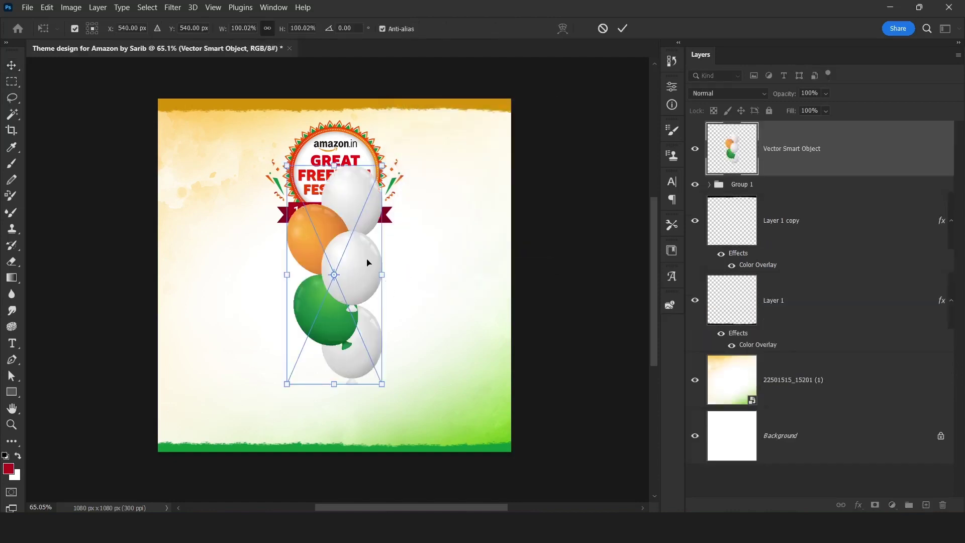
drag(366, 262, 537, 313)
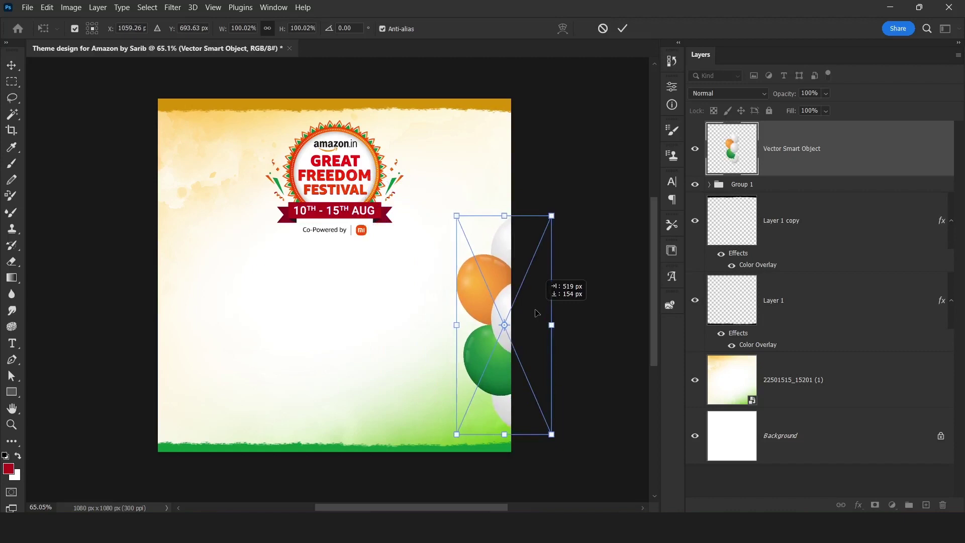
drag(537, 313, 530, 313)
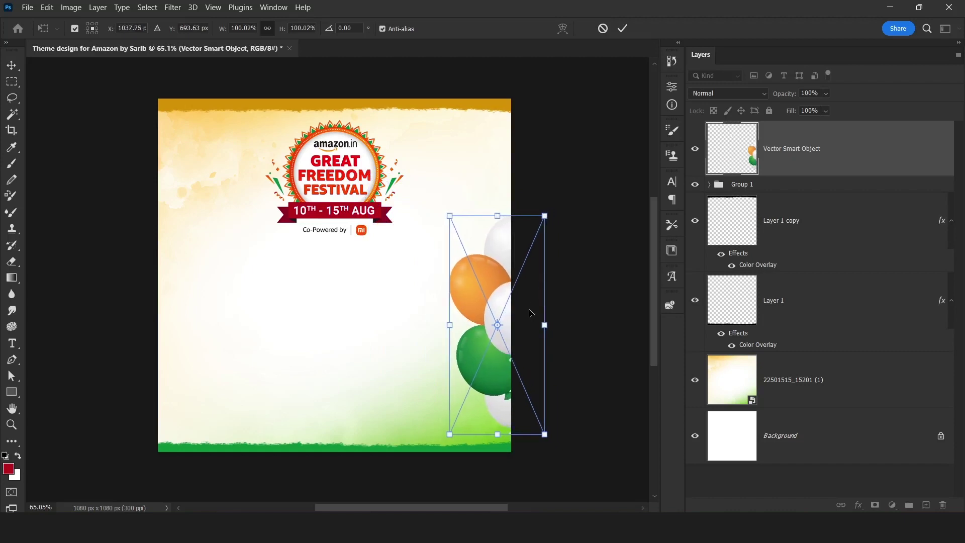
key(Return)
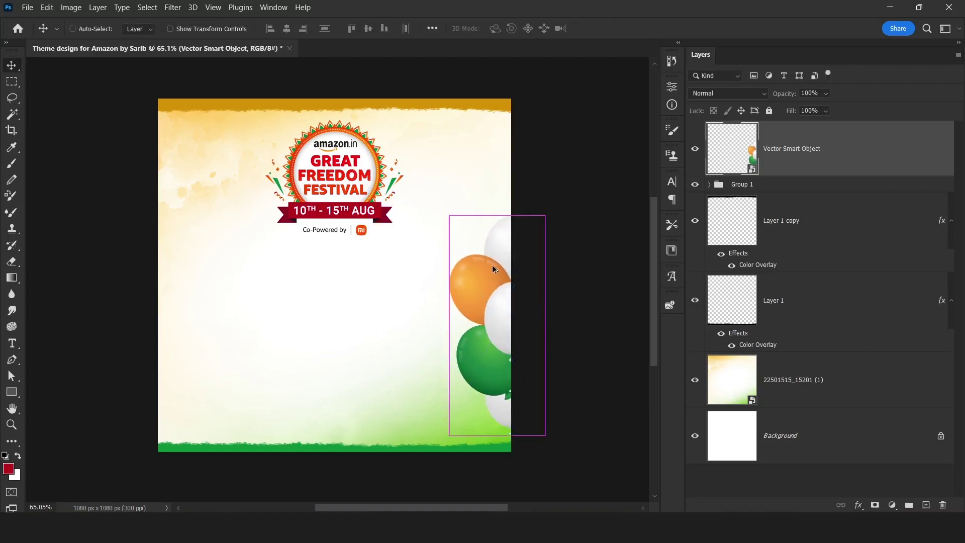
Step: Duplicate the balloons to the left edge, flipped horizontally and scaled down
drag(493, 260, 203, 260)
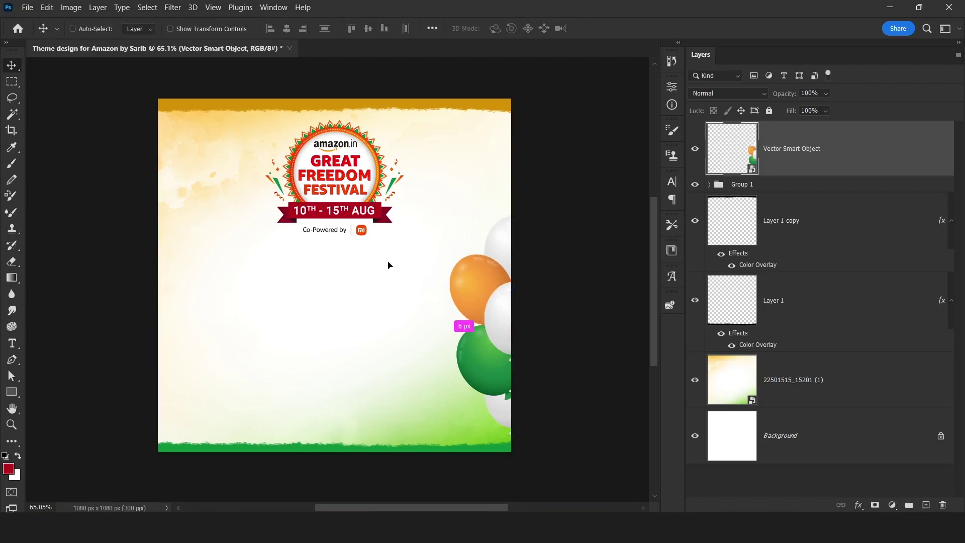
key(ctrl+t)
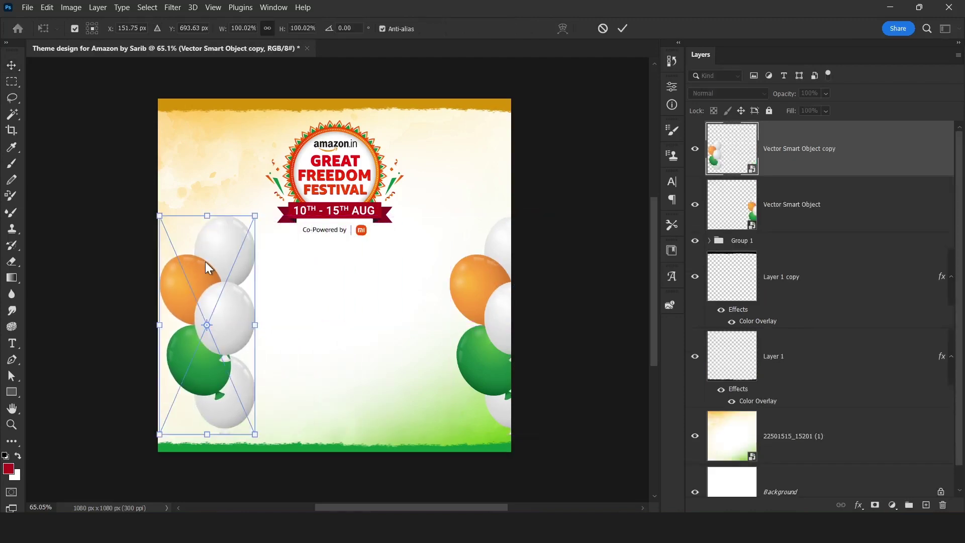
right_click(205, 262)
click(246, 490)
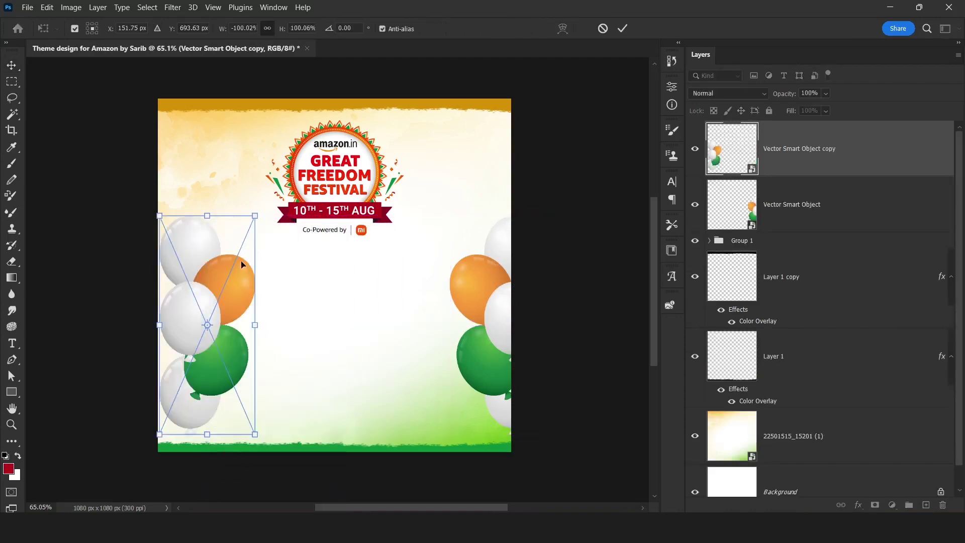
drag(254, 221, 242, 244)
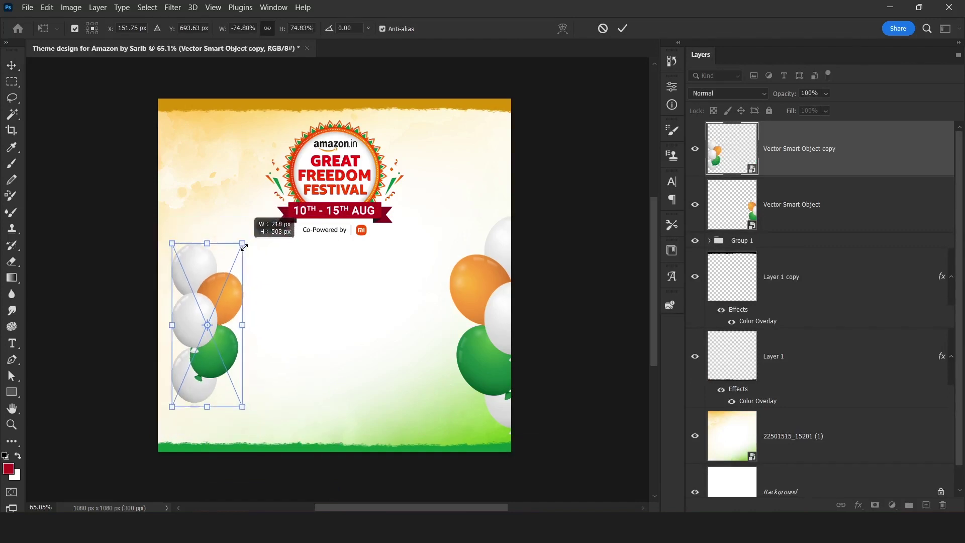
drag(187, 258, 176, 248)
key(Return)
key(ctrl+r)
scroll(271, 198, up, 2)
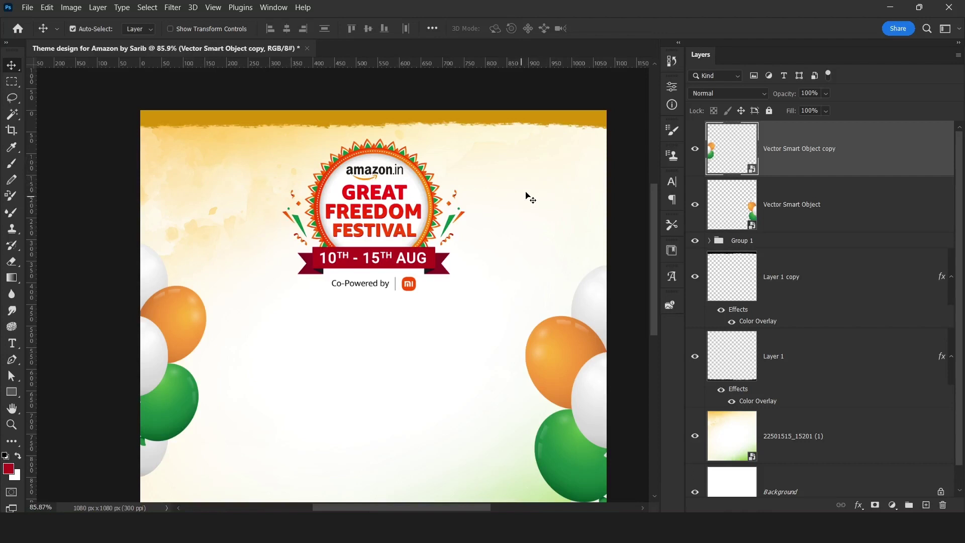
scroll(508, 245, down, 1)
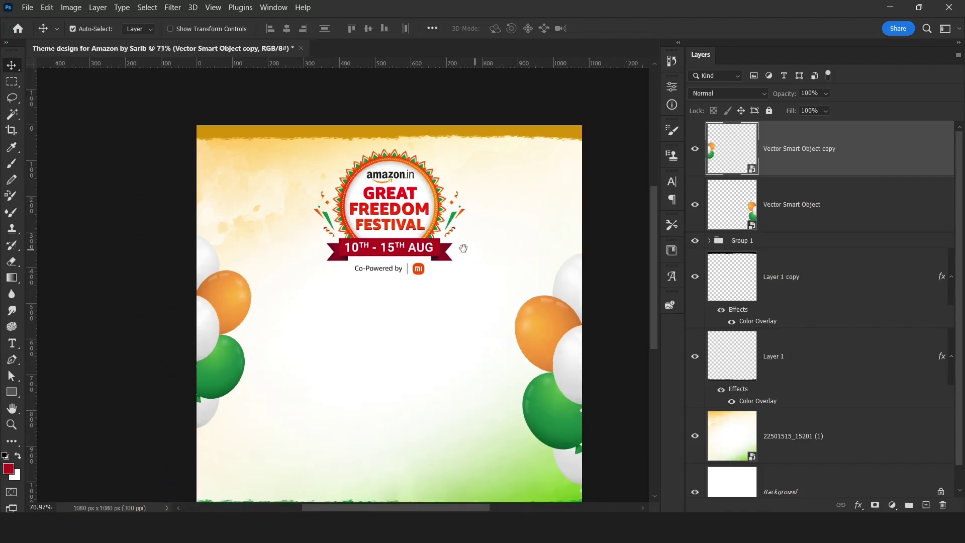
drag(472, 253, 437, 228)
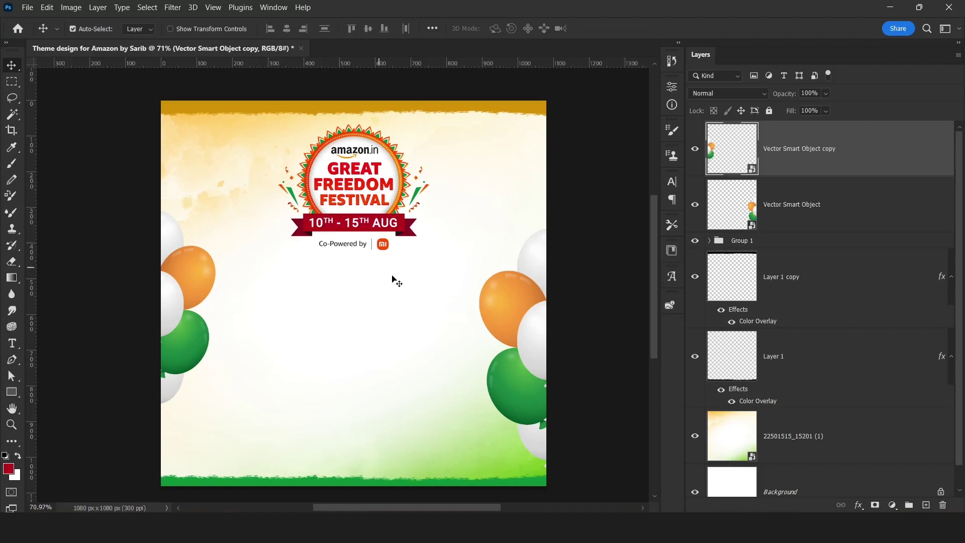
key(alt+Tab)
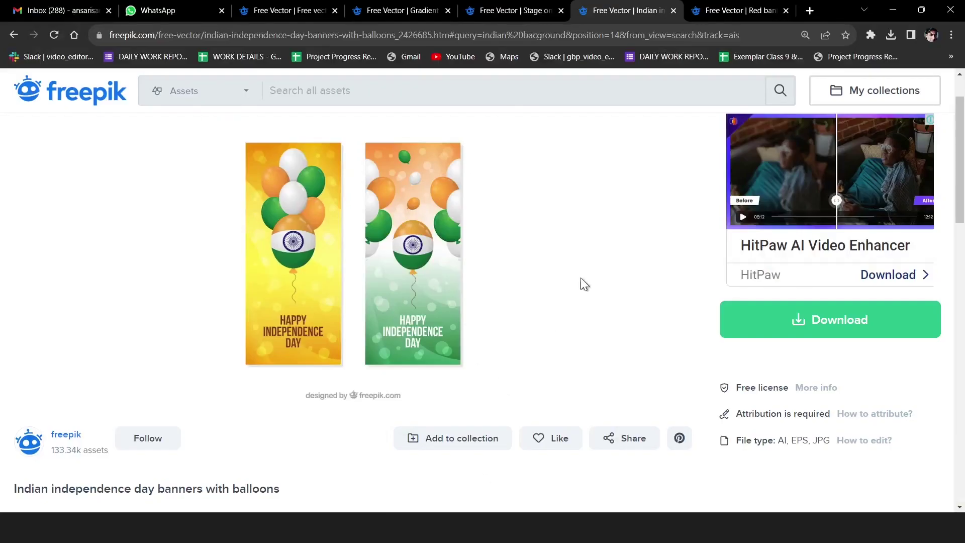
Step: Go to the gradient Republic Day channel art tab and open its downloaded EPS file
key(ctrl+Tab)
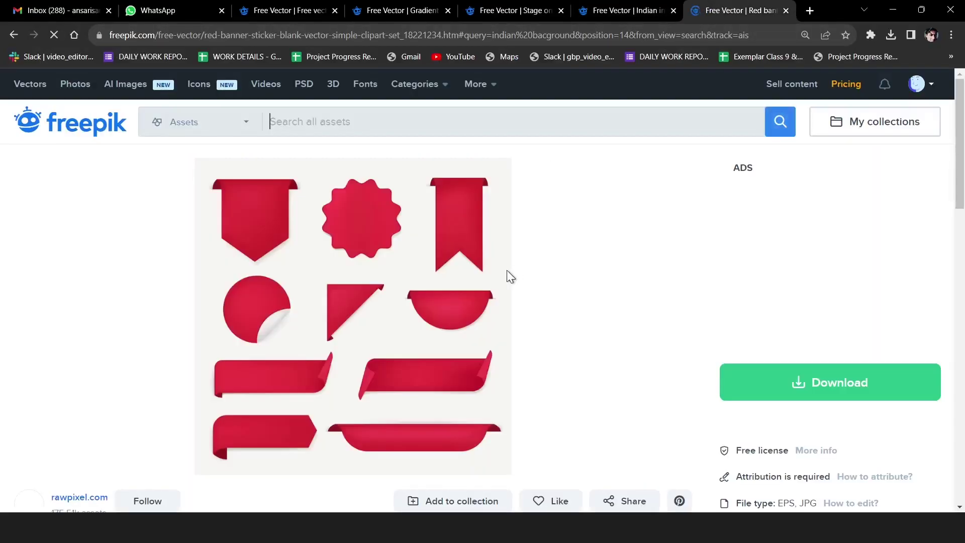
click(519, 10)
click(398, 10)
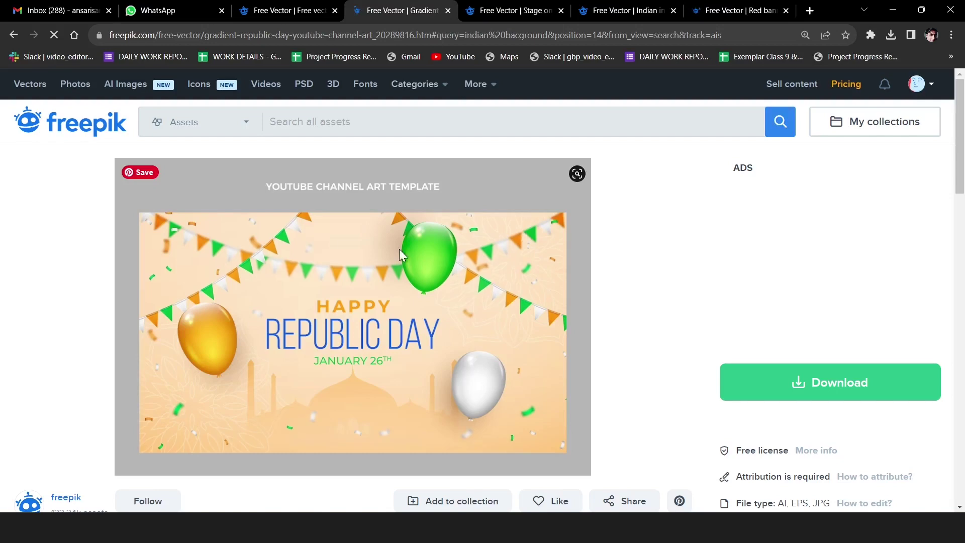
scroll(238, 272, down, 1)
scroll(237, 273, down, 5)
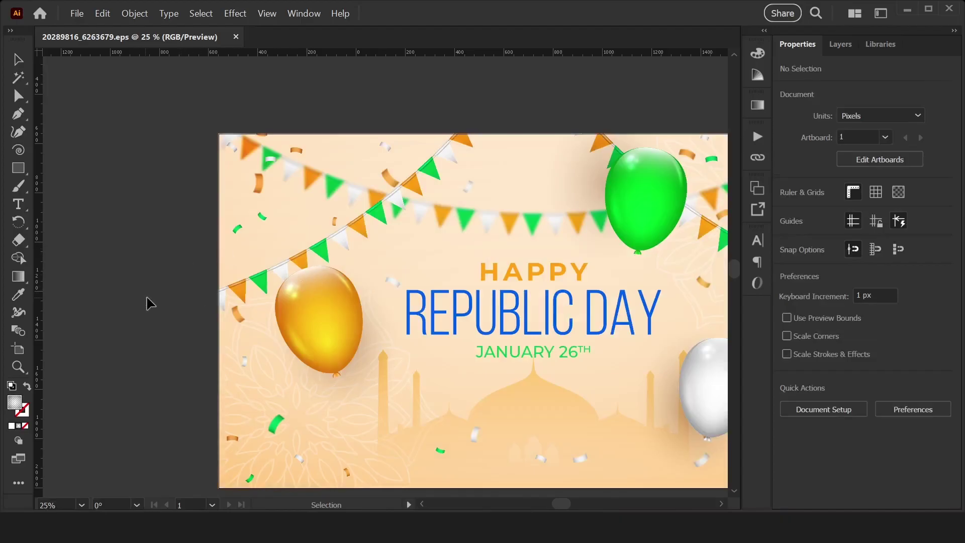
Step: Enter the Clip Group and bunting Group in isolation mode and select the left bunting string
scroll(149, 303, right, 3)
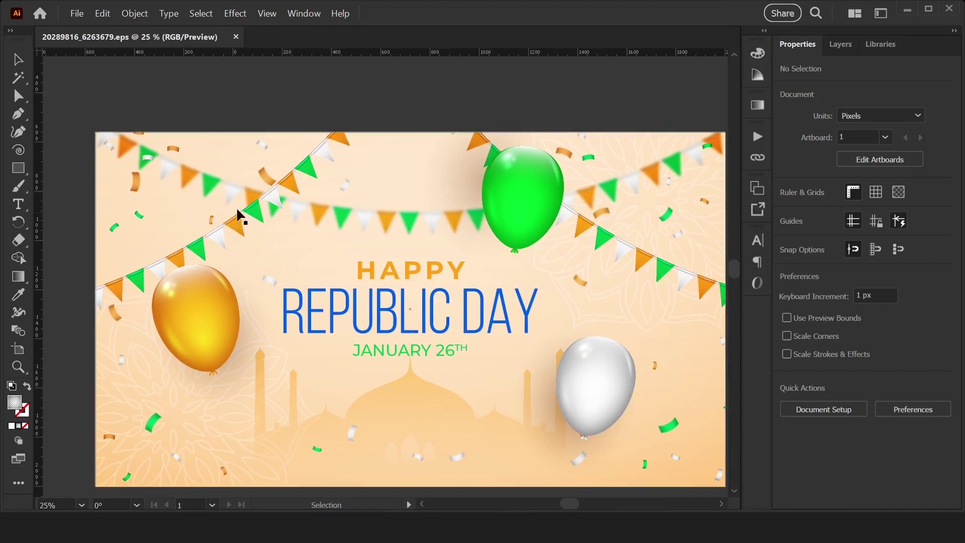
scroll(237, 196, left, 2)
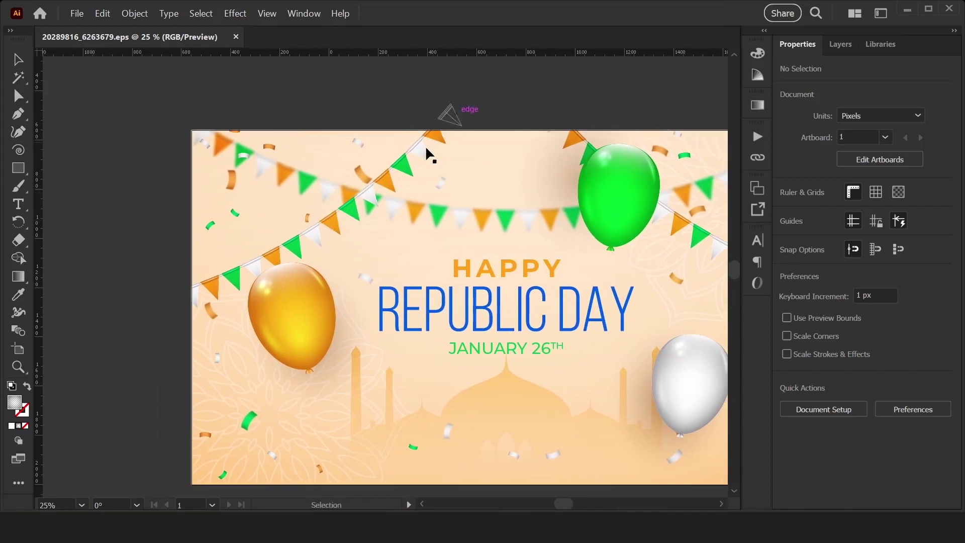
scroll(347, 217, up, 3)
double_click(297, 226)
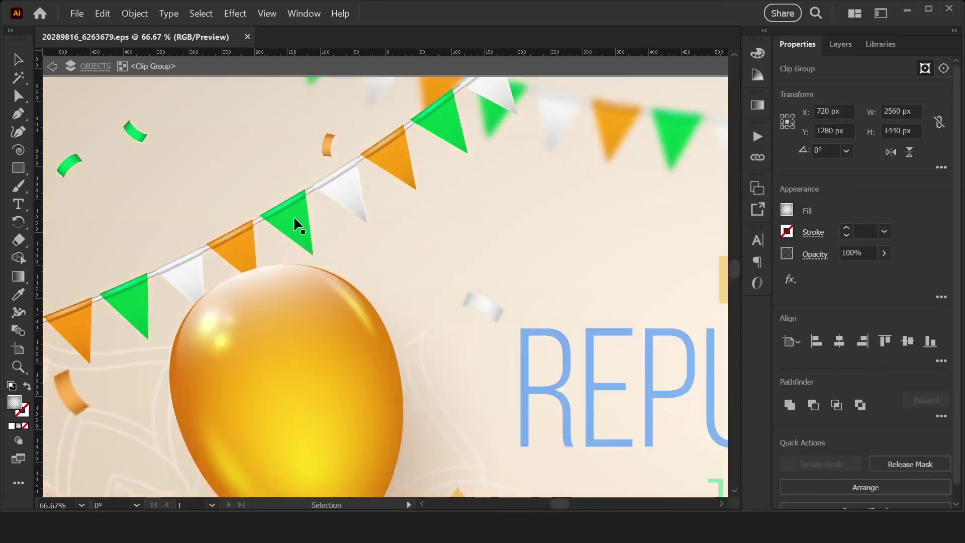
scroll(293, 216, down, 3)
scroll(294, 215, down, 1)
double_click(305, 181)
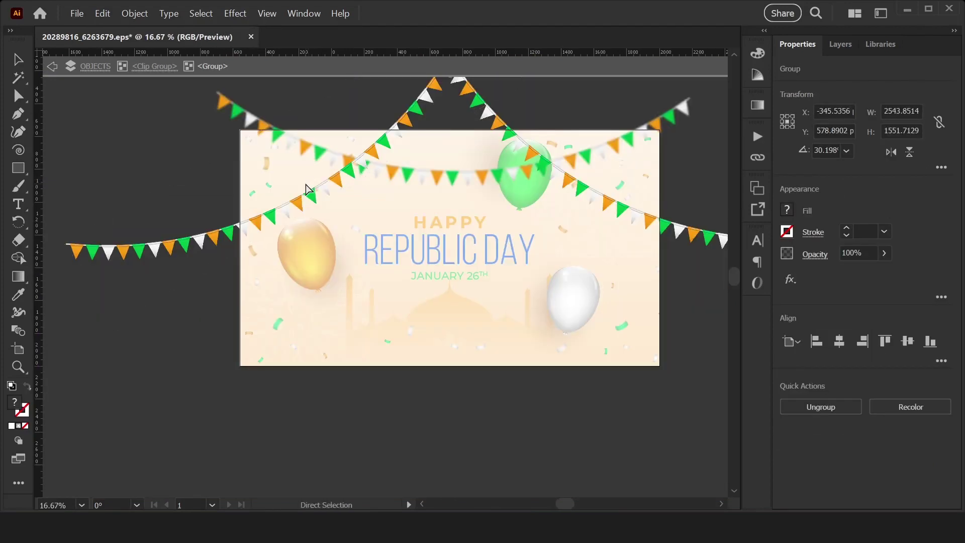
key(v)
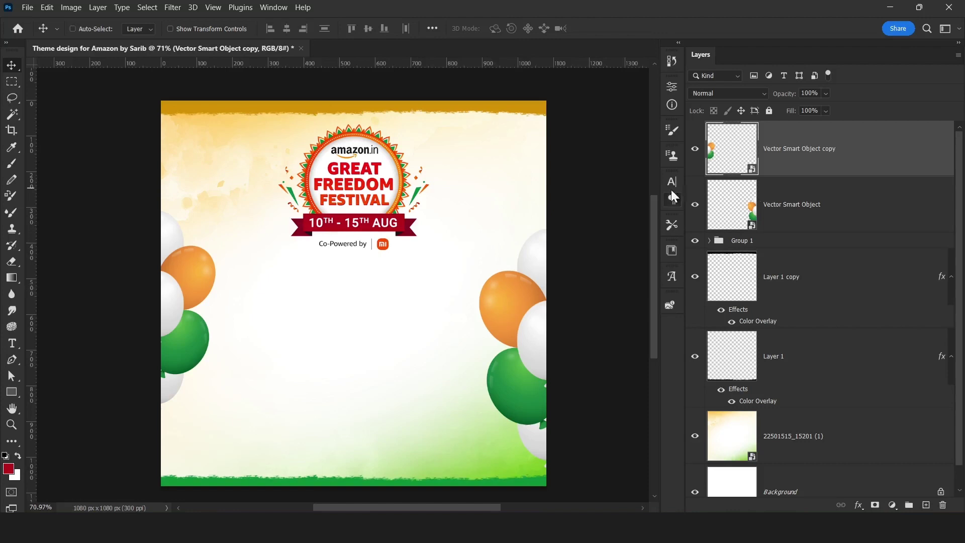
Step: Paste the bunting as a smart object, enlarged and angled at the top-left of the badge
key(ctrl+v)
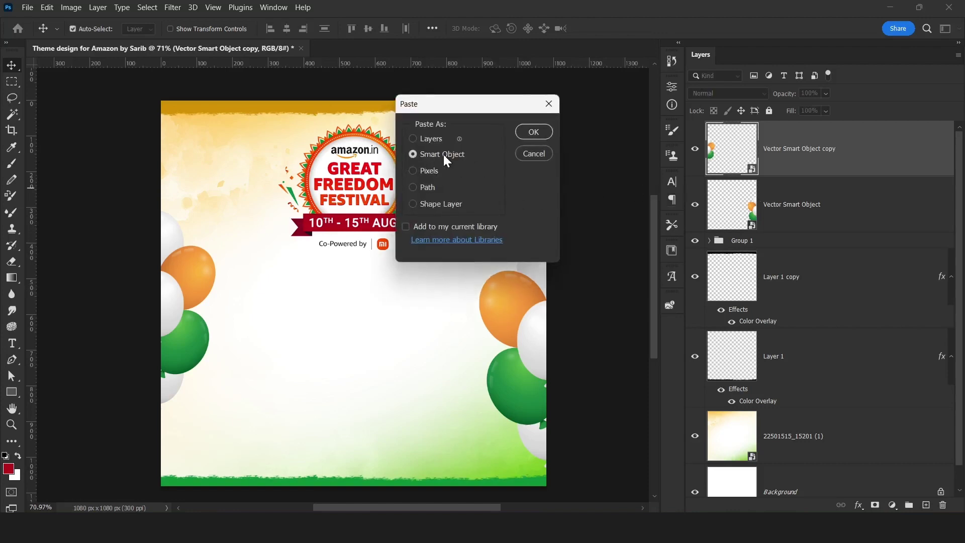
click(532, 132)
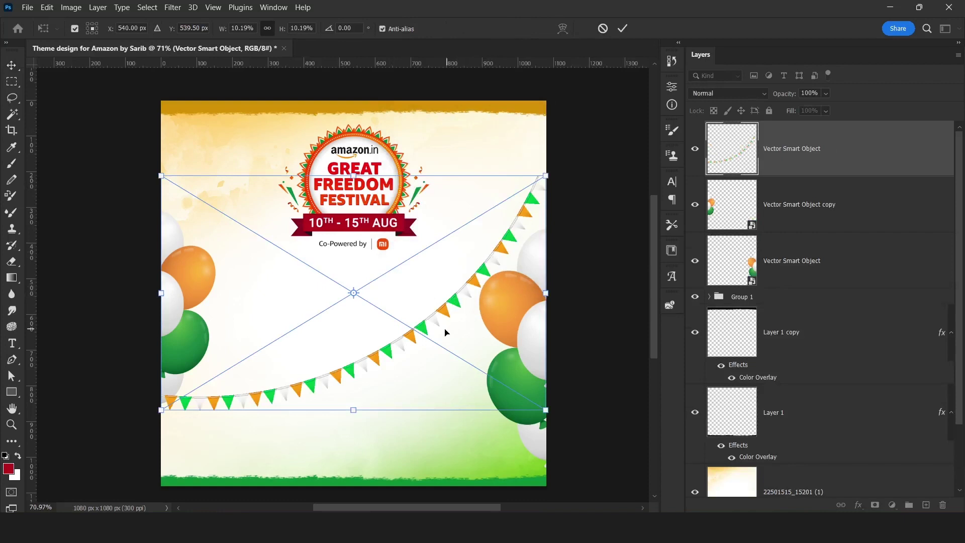
drag(356, 413, 353, 484)
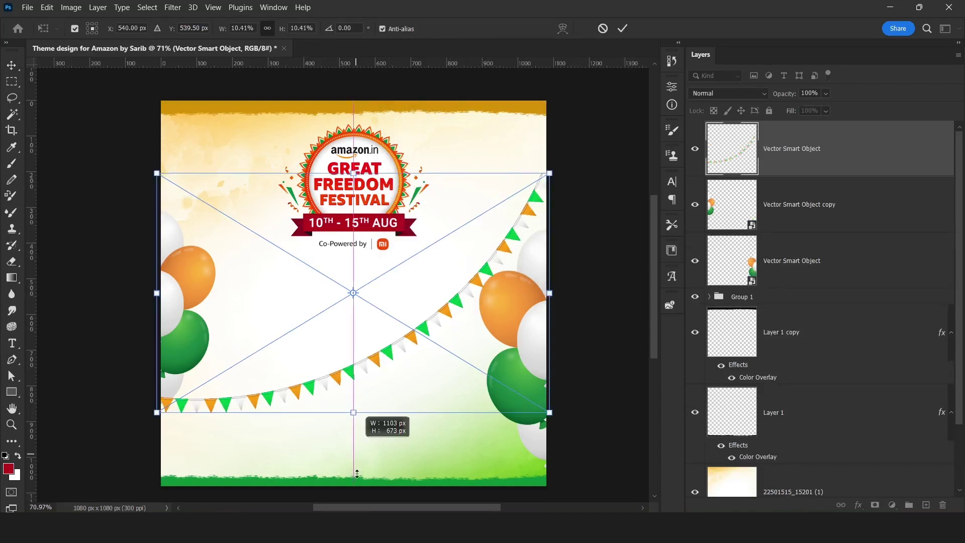
drag(436, 381, 201, 294)
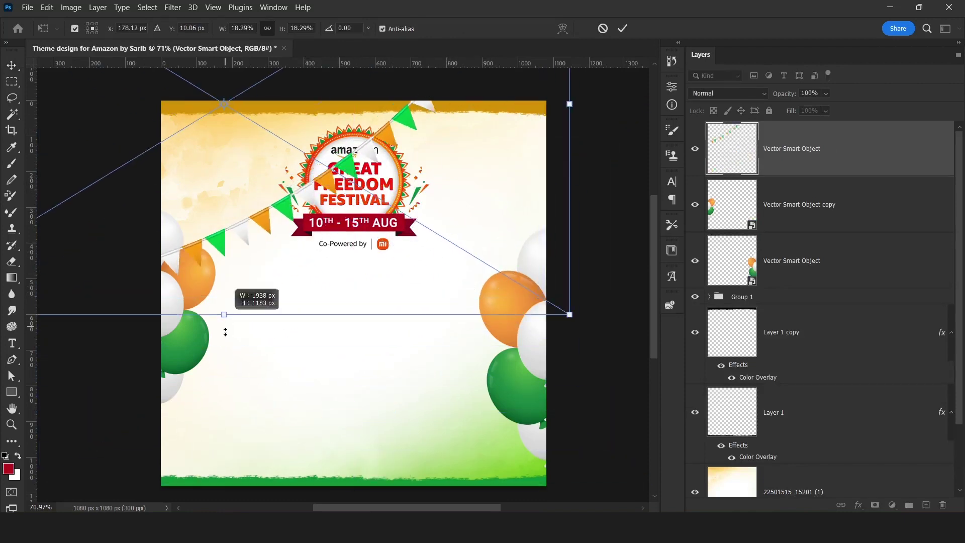
drag(116, 301, 101, 261)
mouse_move(267, 222)
mouse_down()
mouse_move(284, 242)
mouse_move(274, 174)
mouse_up()
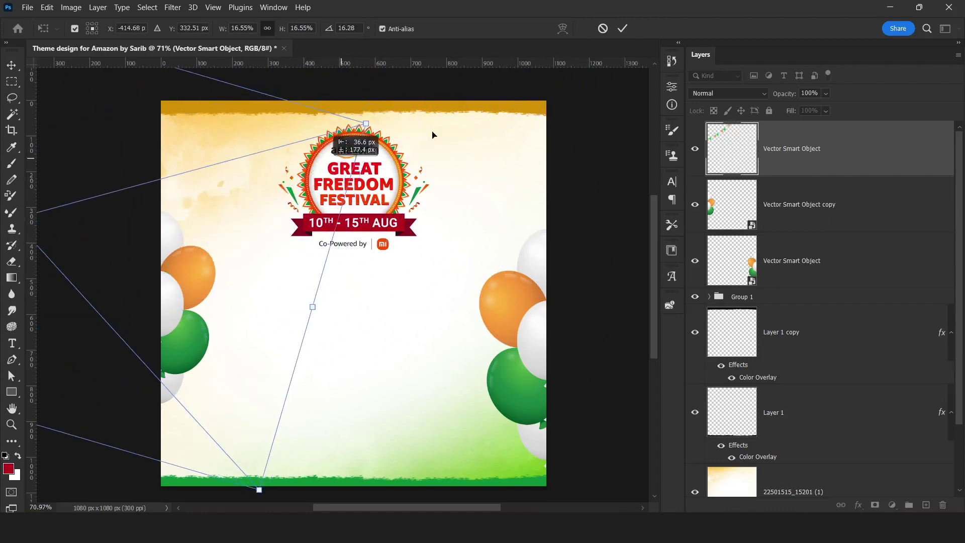
mouse_move(274, 174)
mouse_down()
mouse_move(394, 125)
mouse_move(206, 214)
mouse_up()
key(Return)
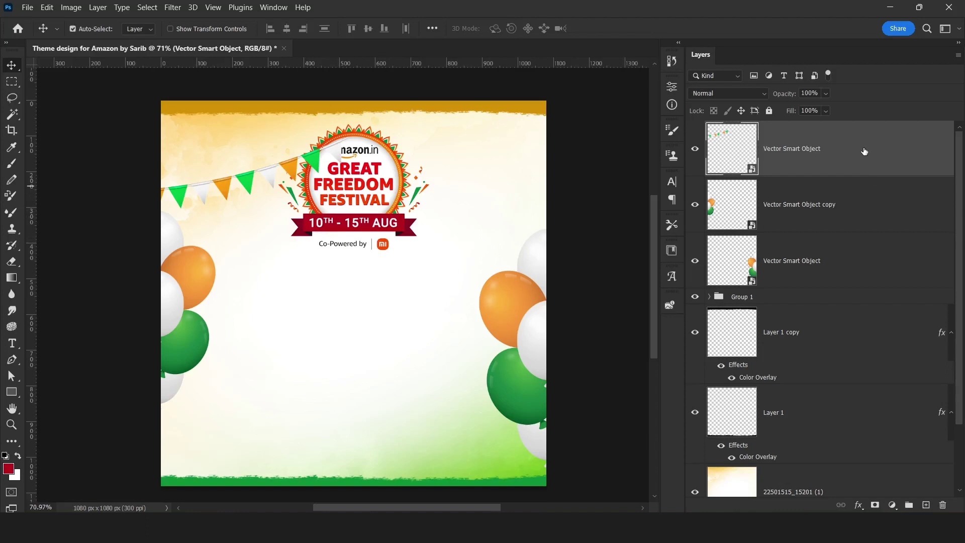
Step: Duplicate the bunting, flip it vertically and place it right of the badge
key(ctrl+j)
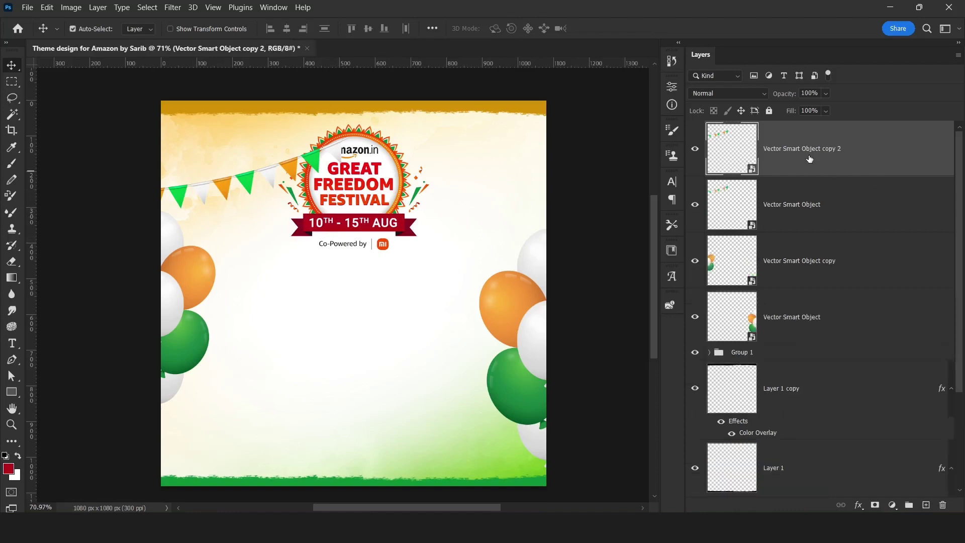
key(ctrl+t)
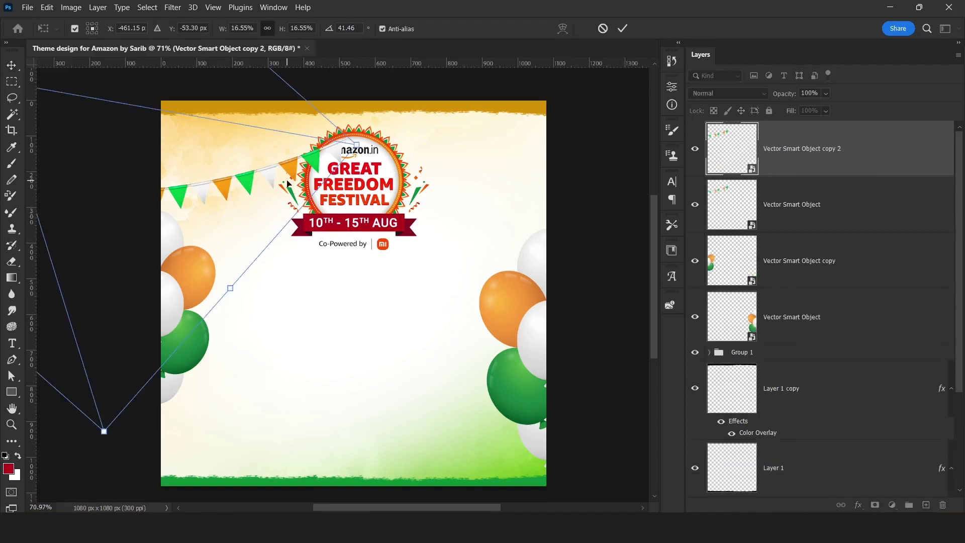
right_click(287, 182)
click(330, 420)
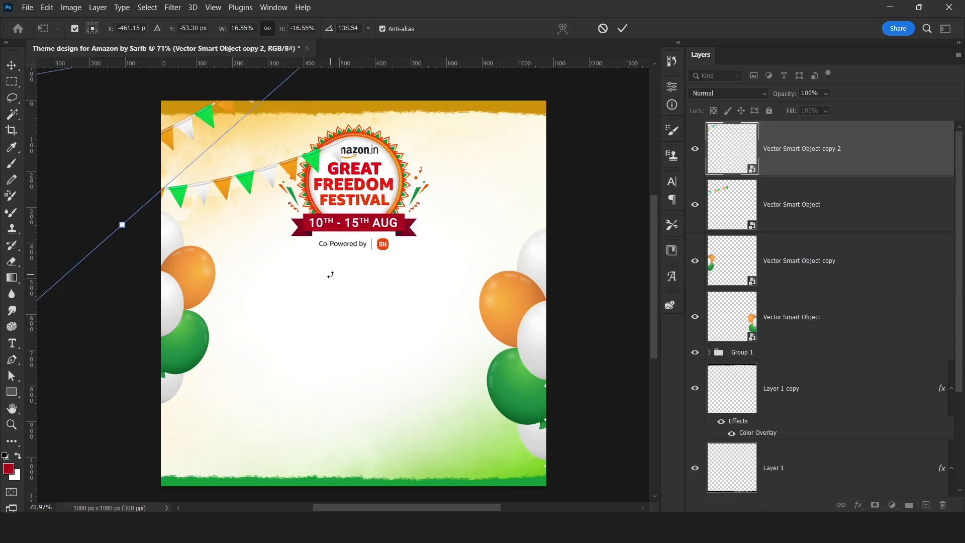
key(Return)
mouse_move(192, 152)
mouse_down()
mouse_move(303, 166)
mouse_move(545, 263)
mouse_move(535, 264)
mouse_up()
ctrl+click(814, 188)
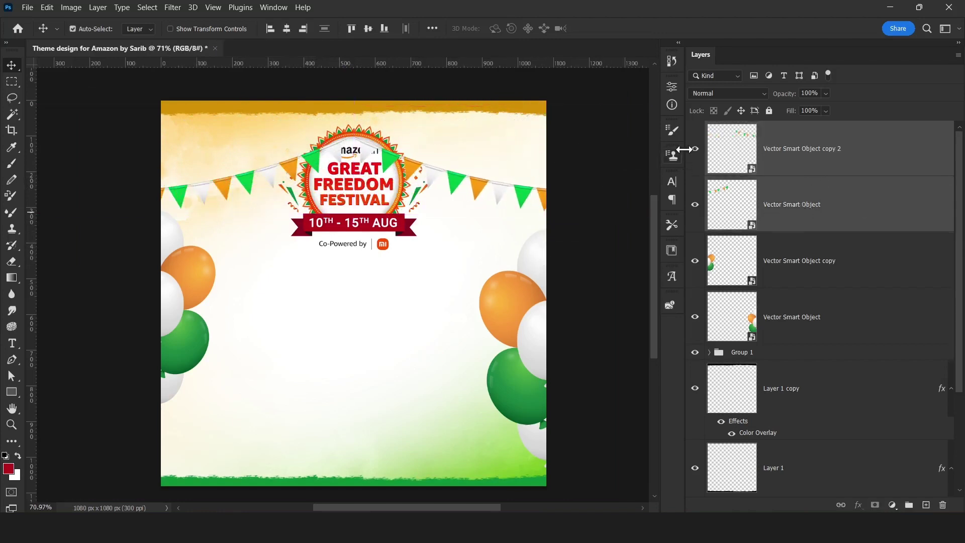
Step: Move both bunting layers below the badge group (Group 1) in the layer stack
mouse_move(695, 149)
mouse_down()
mouse_move(695, 205)
mouse_move(695, 149)
mouse_up()
mouse_move(760, 216)
mouse_down()
mouse_move(843, 372)
mouse_move(843, 505)
mouse_up()
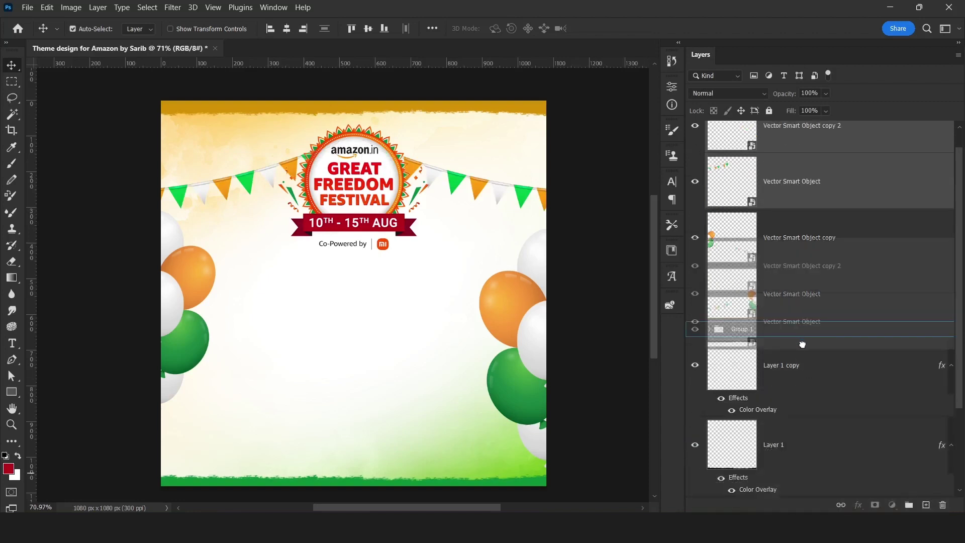
drag(801, 340, 803, 349)
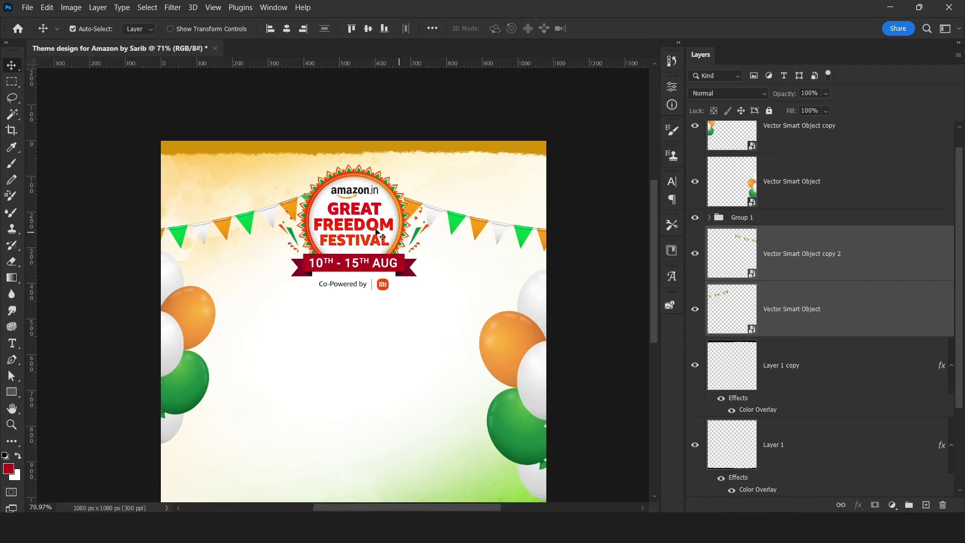
scroll(549, 245, up, 2)
Step: Duplicate the left bunting and move the copy lower as a second row
click(796, 320)
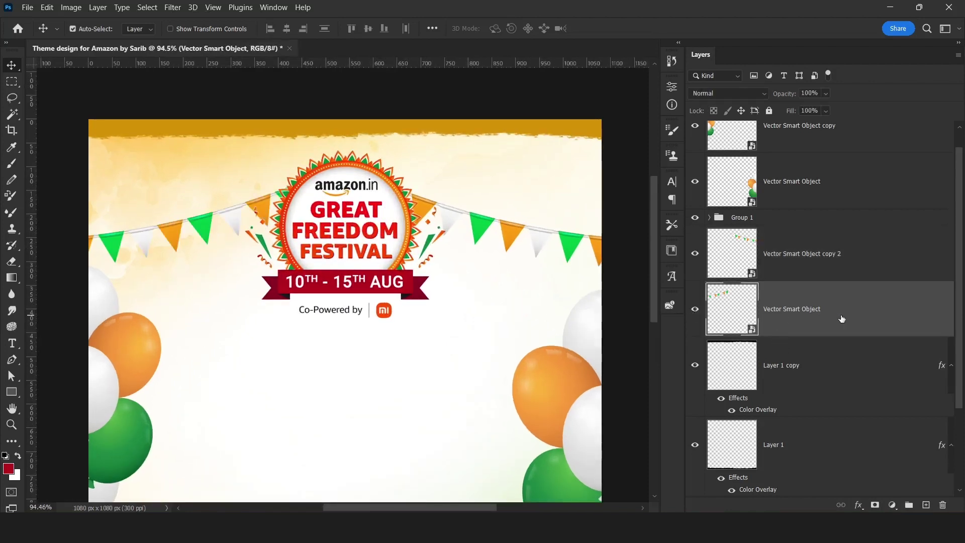
key(ctrl+j)
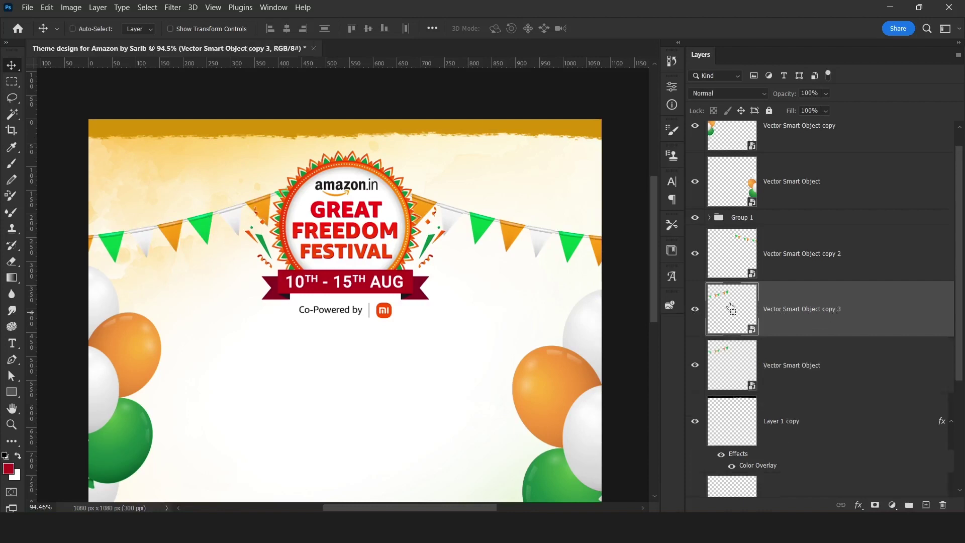
key(ctrl+t)
mouse_move(231, 246)
mouse_down()
mouse_move(288, 347)
mouse_move(382, 334)
mouse_move(327, 334)
mouse_up()
key(Return)
key(ctrl+t)
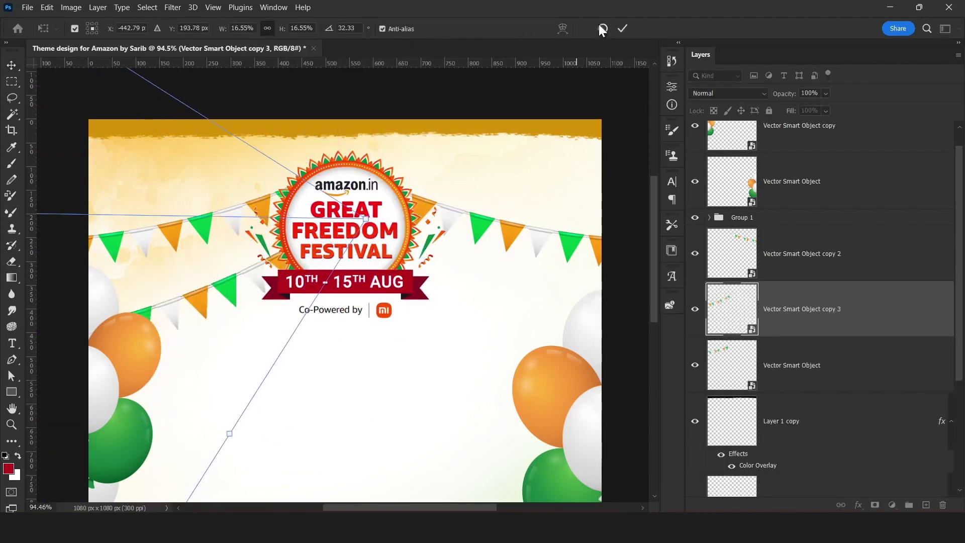
key(Return)
alt+scroll(327, 227, down, 2)
Step: Rotate the lower-left bunting into place, then duplicate it into a lower-right row
drag(345, 280, 565, 274)
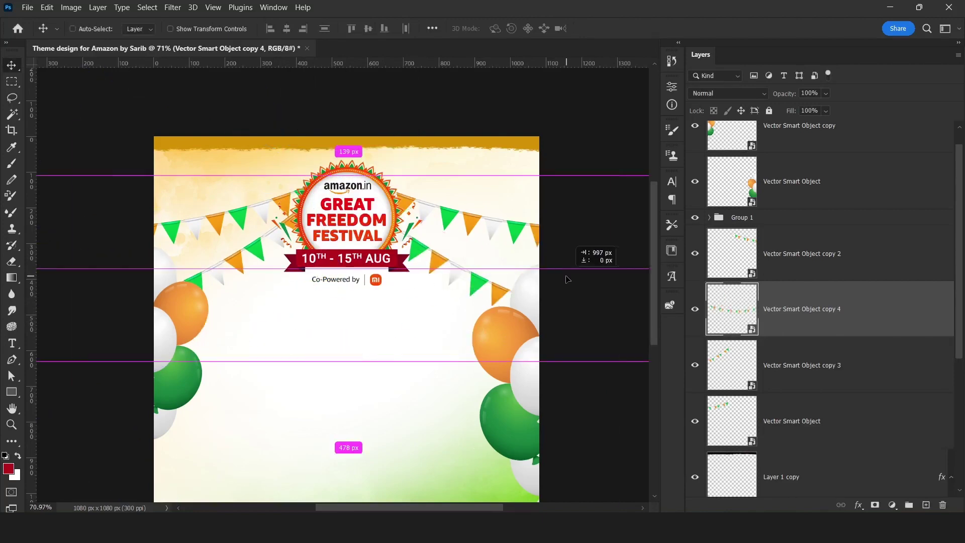
scroll(413, 156, up, 2)
key(ctrl+t)
drag(414, 156, 222, 261)
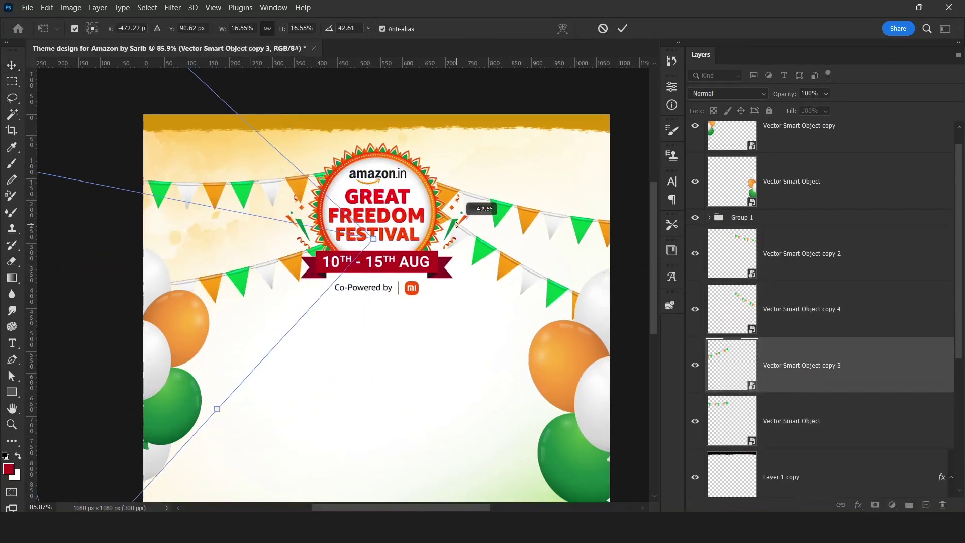
key(Return)
click(796, 386)
key(ctrl+j)
drag(221, 191, 388, 360)
alt+scroll(376, 288, down, 2)
alt+scroll(384, 222, up, 4)
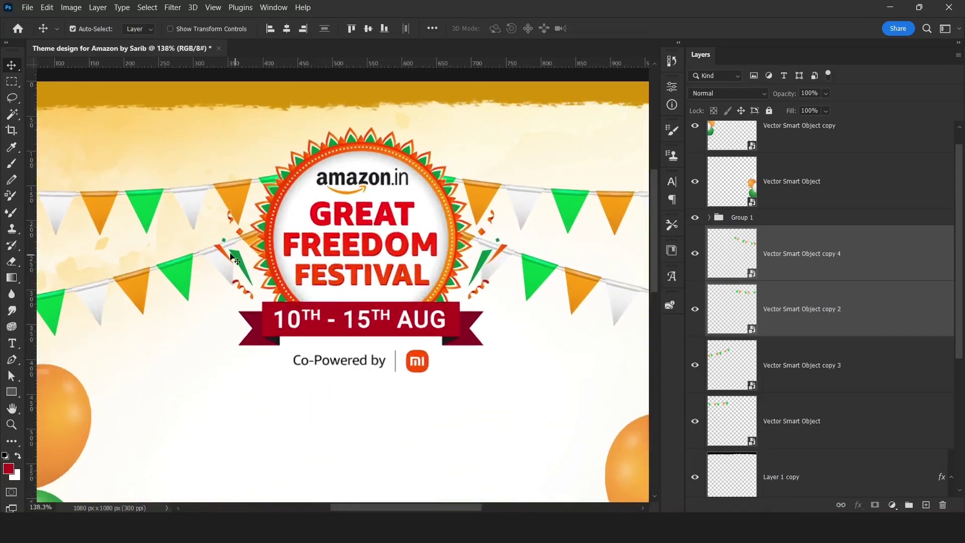
Step: Target the festival badge layer's mask with the Brush and black as the painting colour
click(230, 247)
alt+scroll(229, 247, up, 2)
alt+scroll(192, 258, up, 3)
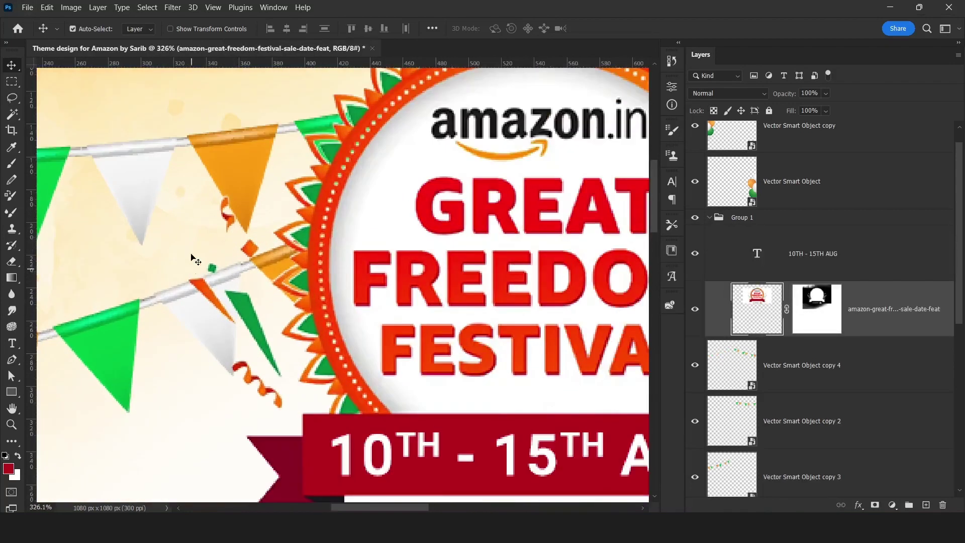
click(824, 316)
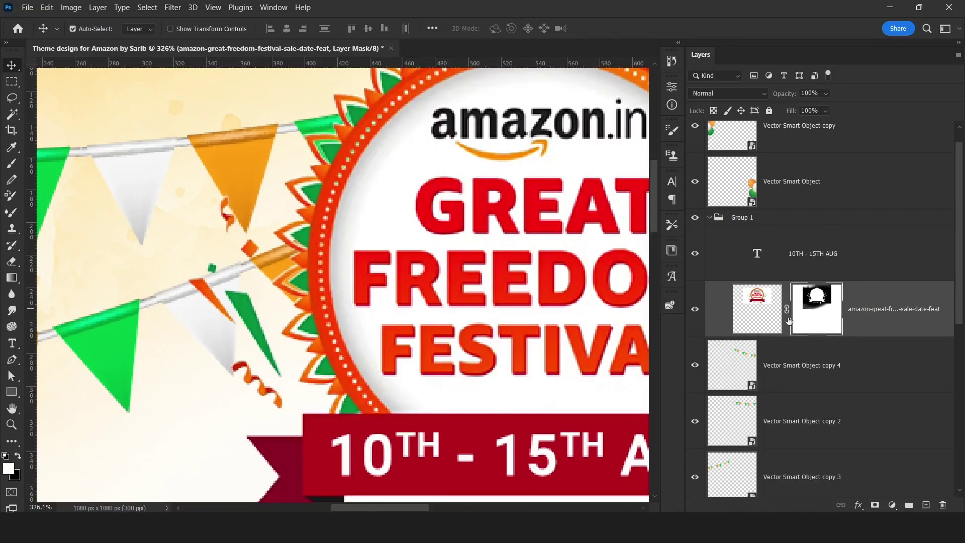
key(b)
mouse_move(201, 289)
mouse_down()
mouse_move(224, 313)
mouse_move(215, 301)
mouse_up()
key(x)
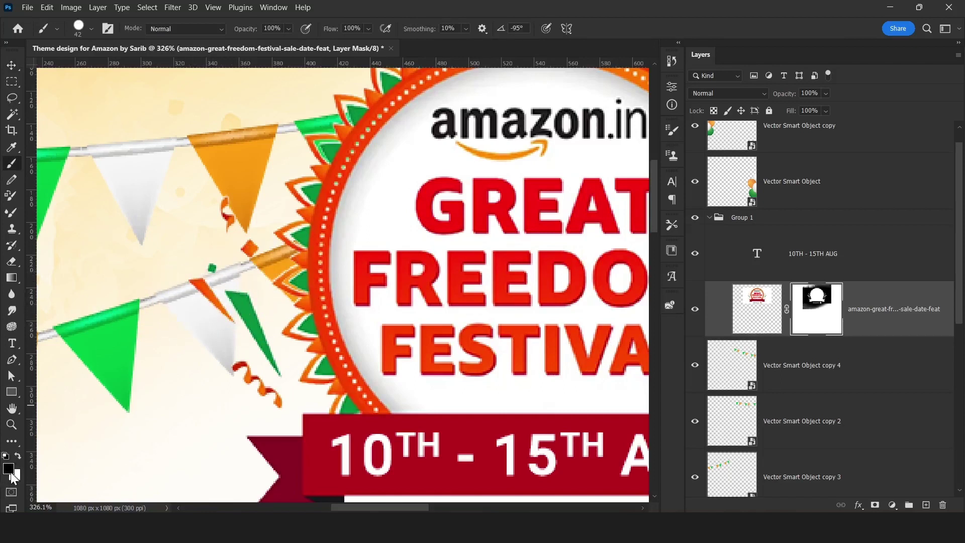
key(x)
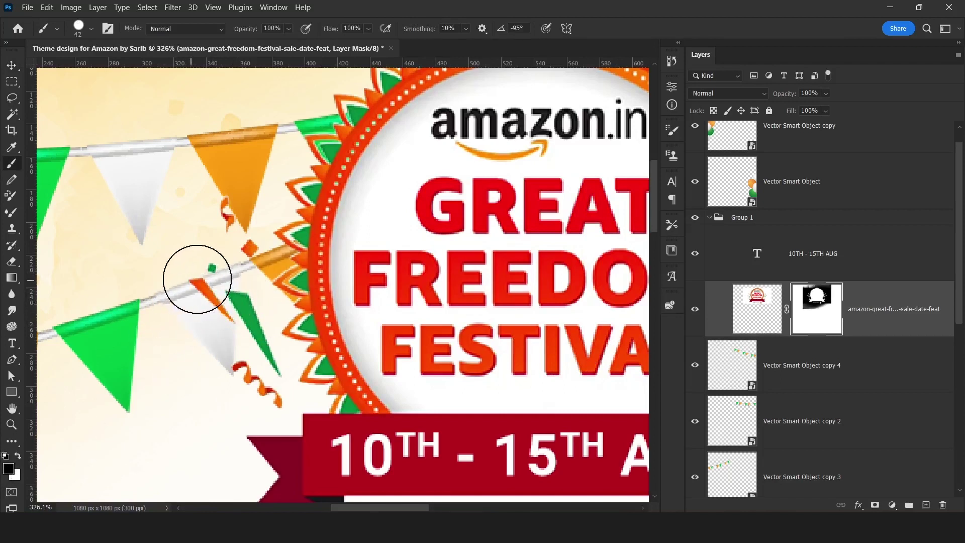
Step: Paint out the confetti and orange ribbon fragments over the left and right bunting
drag(194, 276, 245, 379)
click(254, 388)
click(215, 209)
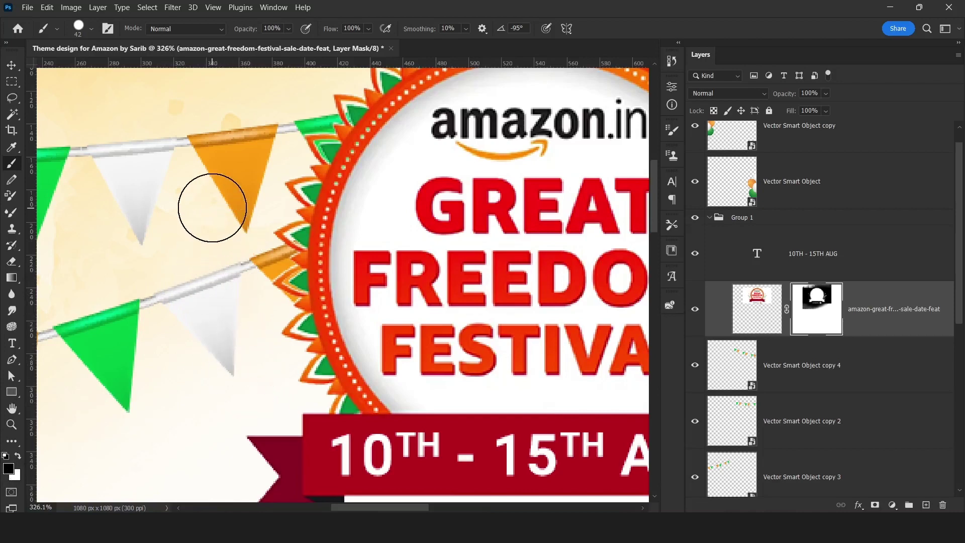
mouse_move(510, 178)
mouse_down()
mouse_move(216, 221)
mouse_move(15, 128)
mouse_up()
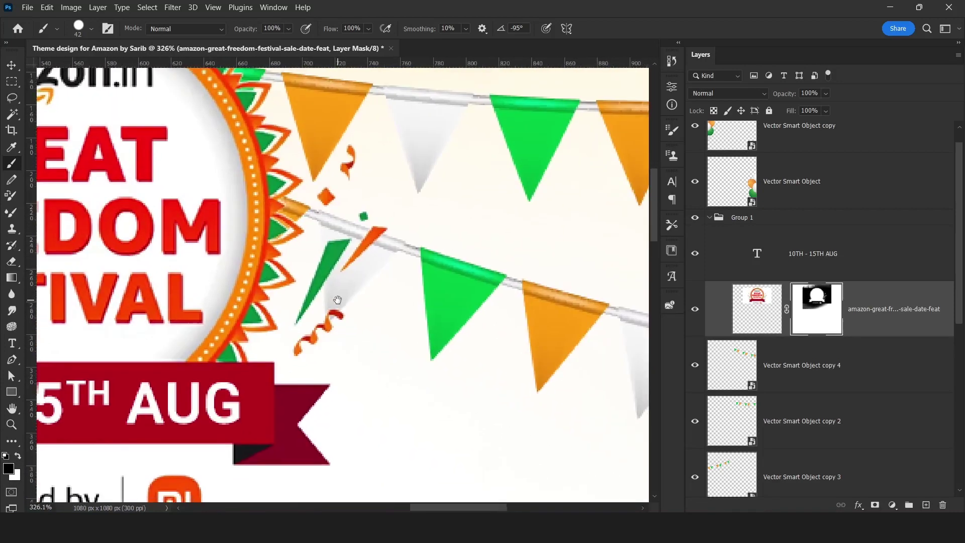
click(322, 336)
mouse_move(321, 337)
mouse_down()
mouse_move(351, 186)
mouse_move(345, 284)
mouse_up()
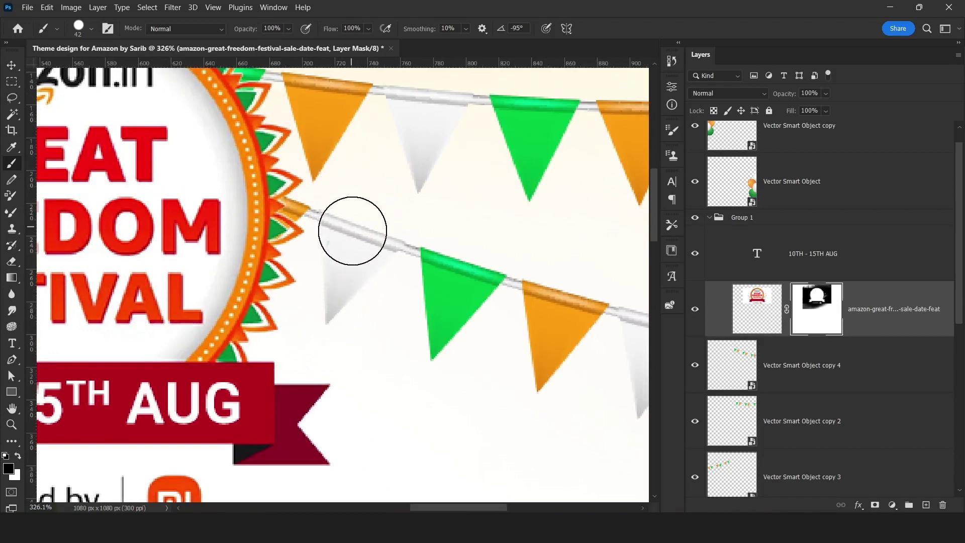
scroll(398, 306, down, 2)
scroll(398, 306, down, 2)
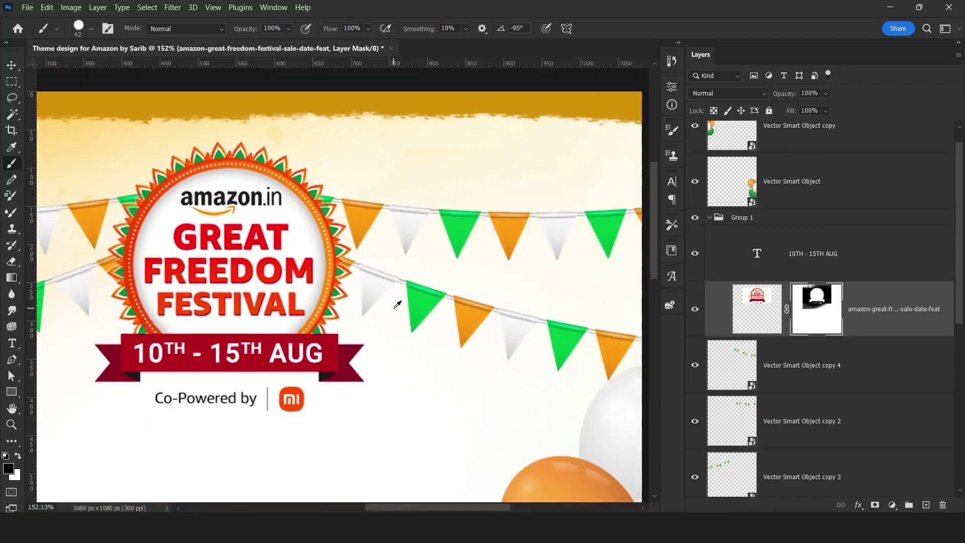
scroll(398, 306, down, 2)
scroll(382, 301, down, 1)
scroll(348, 293, down, 1)
Step: Shorten the left balloon cluster from the top and nudge it down slightly
key(v)
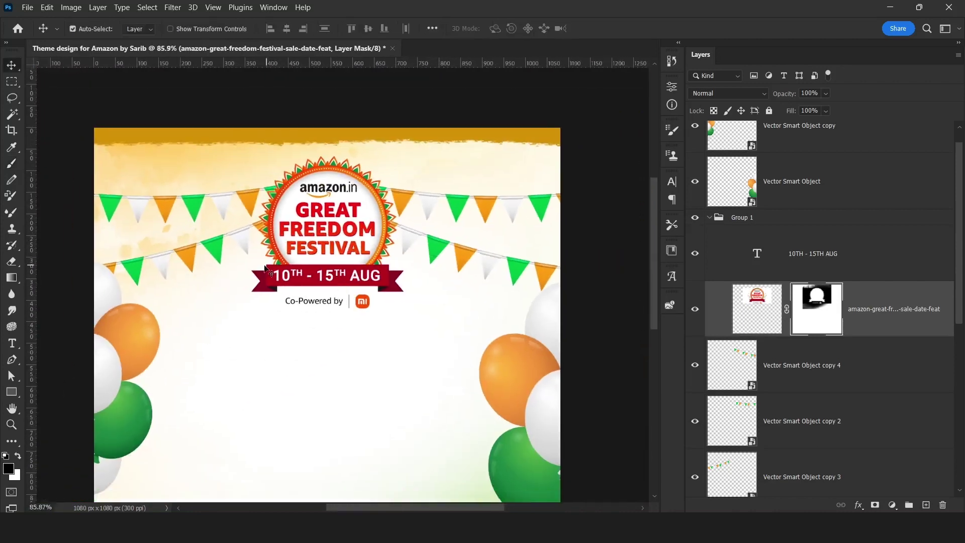
scroll(352, 296, down, 1)
drag(203, 286, 268, 188)
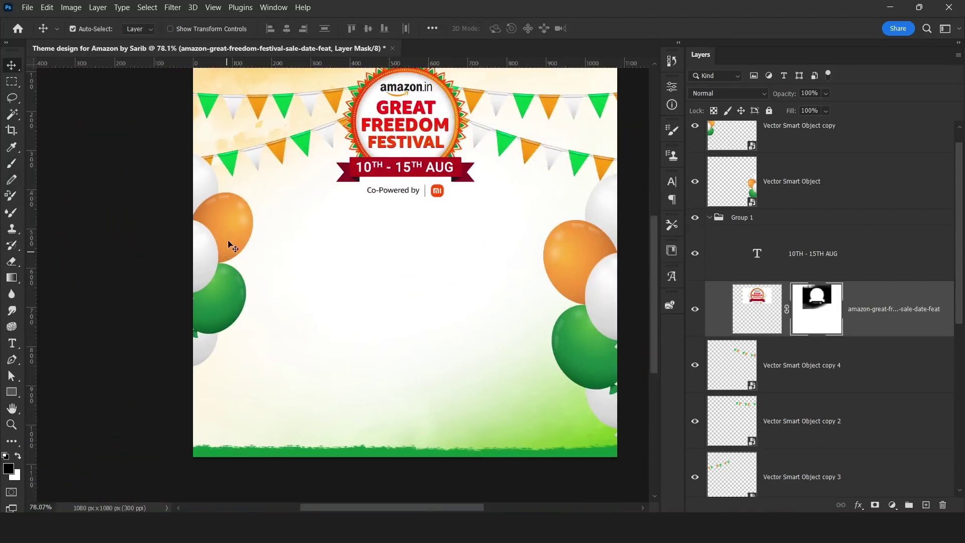
click(229, 236)
key(ctrl+t)
drag(205, 154, 205, 183)
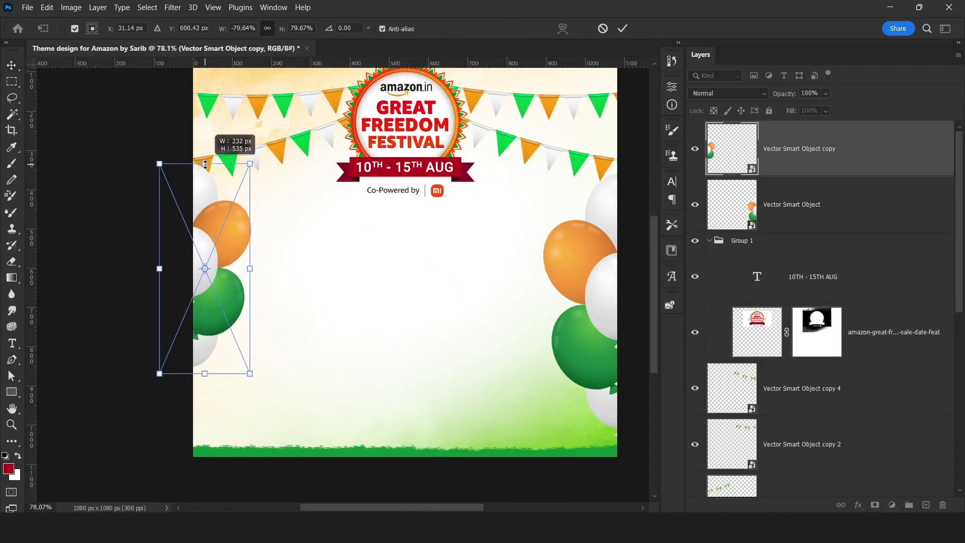
key(Return)
key(shift+Down)
key(shift+Down)
key(shift+Down)
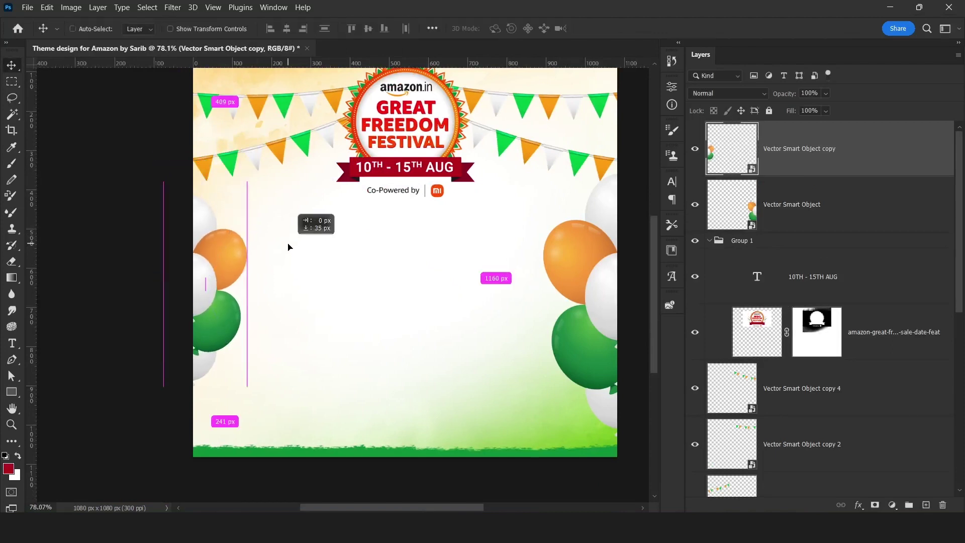
Step: Select the right balloon cluster, toggle CMYK proofing, and select the bunting layers
click(596, 241)
key(ctrl+y)
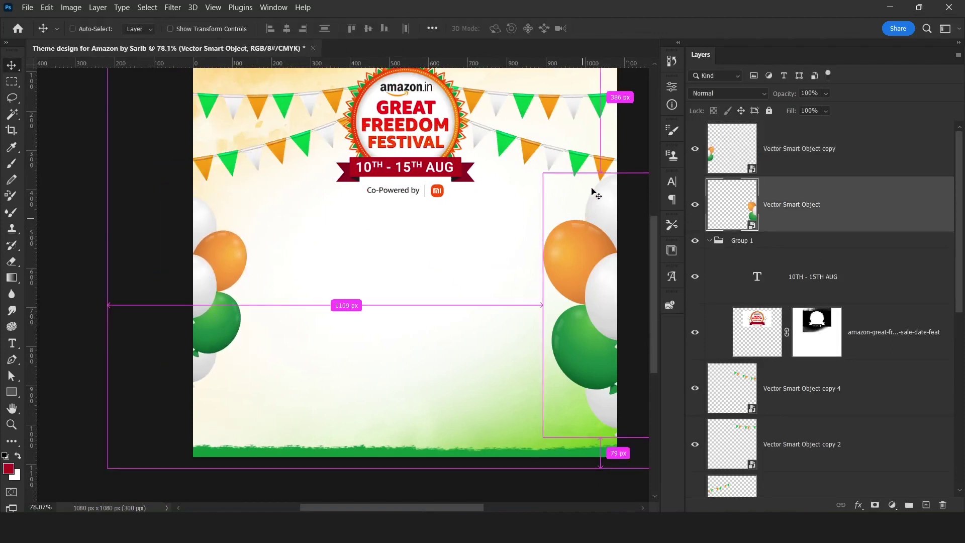
scroll(599, 231, up, 3)
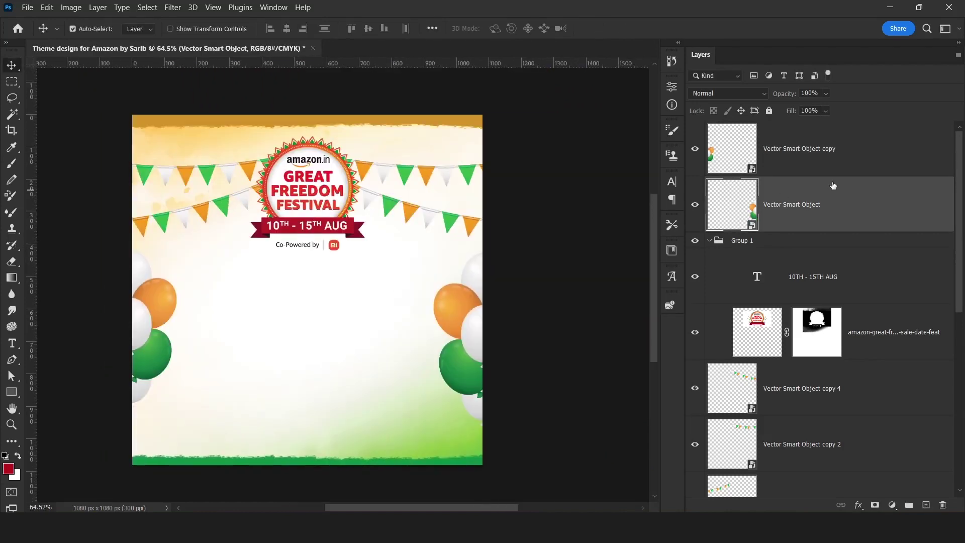
click(345, 317)
scroll(344, 316, down, 2)
scroll(340, 322, down, 1)
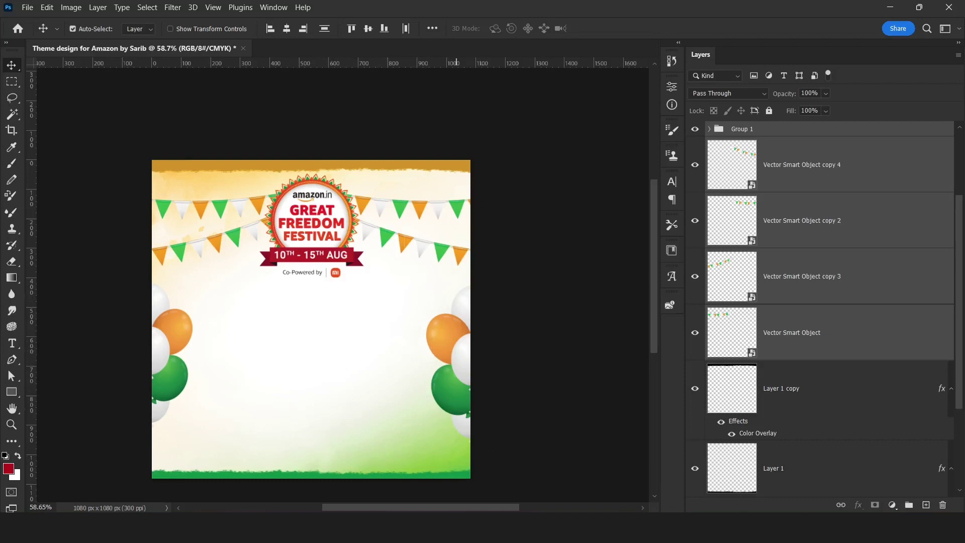
Step: Get the white stage vector's podium from Illustrator and return to the festival design
key(alt+Tab)
click(505, 10)
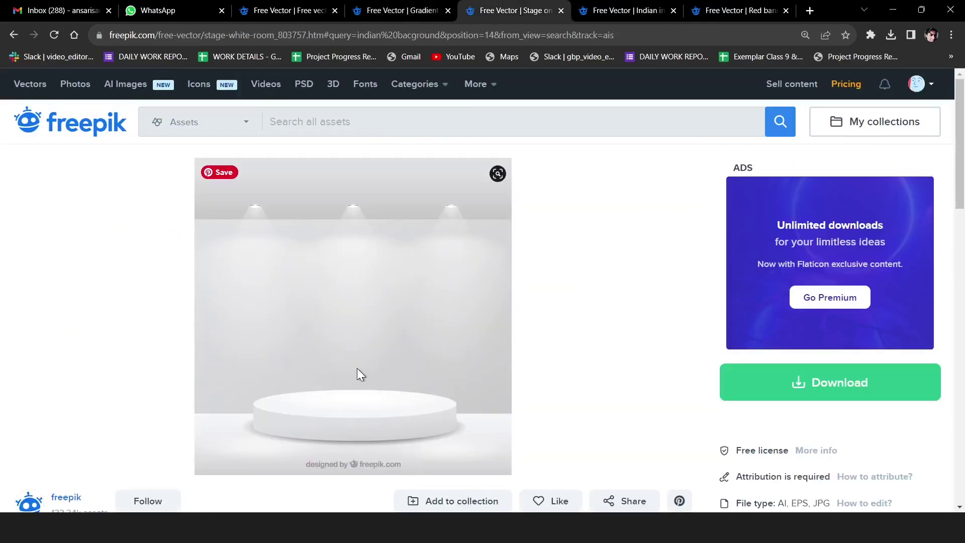
key(alt+Tab)
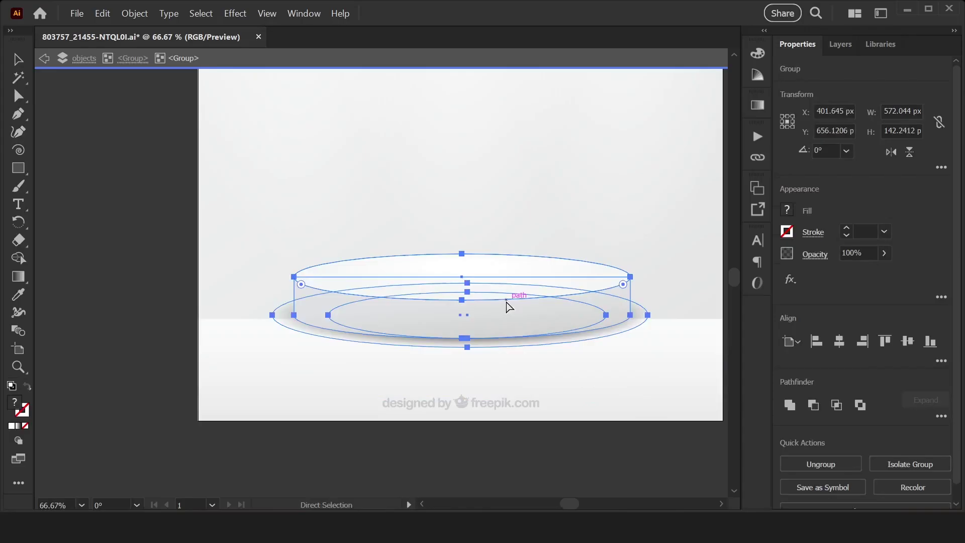
key(alt+Tab)
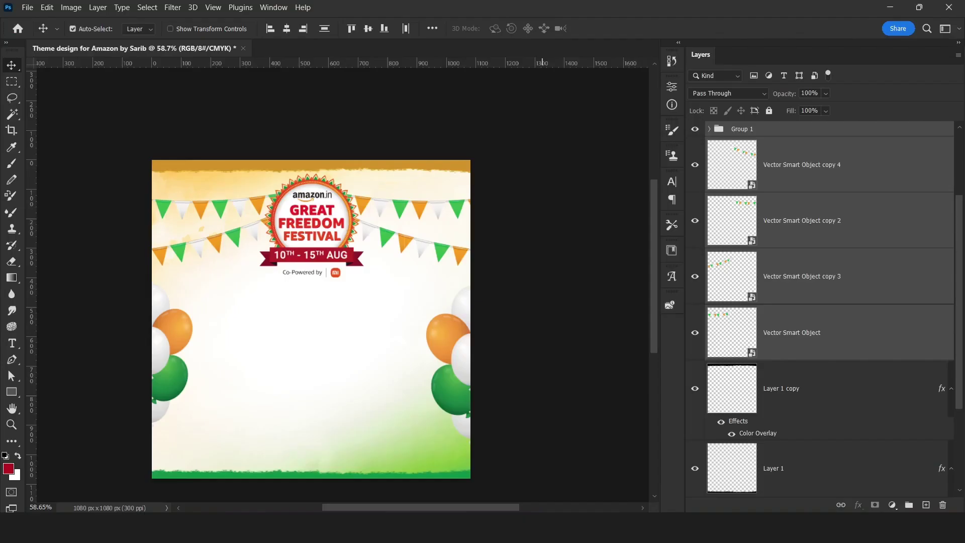
Step: Paste the podium on top as a smart object, moved to the bottom centre and scaled down
scroll(777, 363, up, 3)
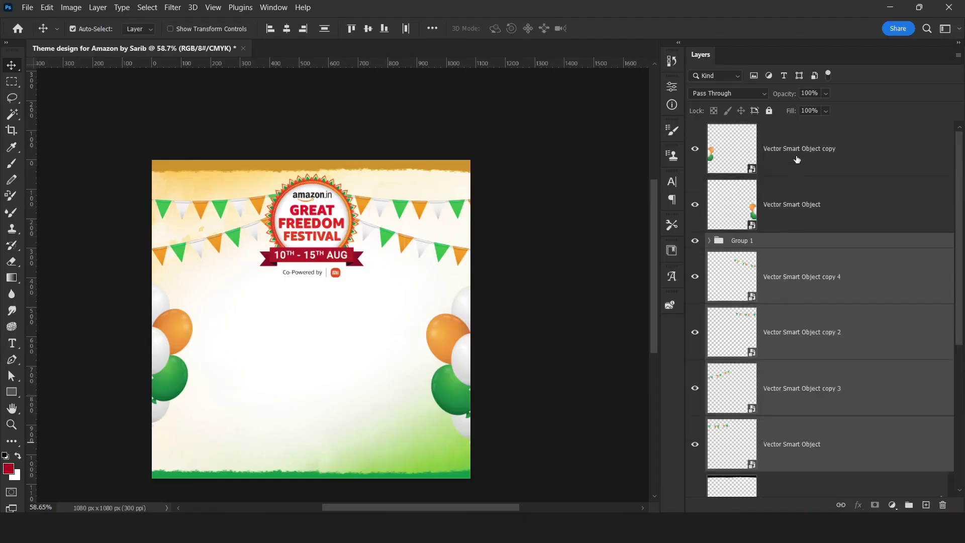
click(797, 162)
key(ctrl+v)
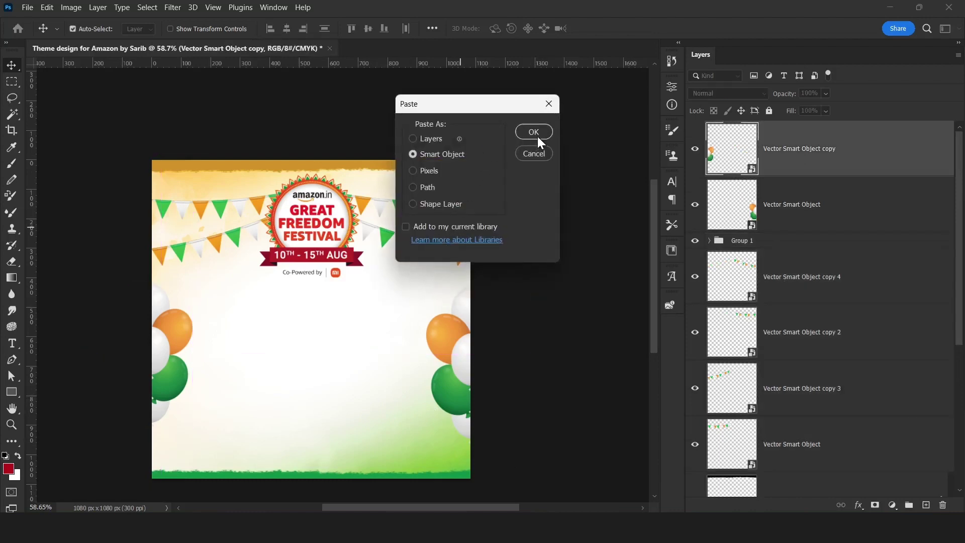
click(533, 132)
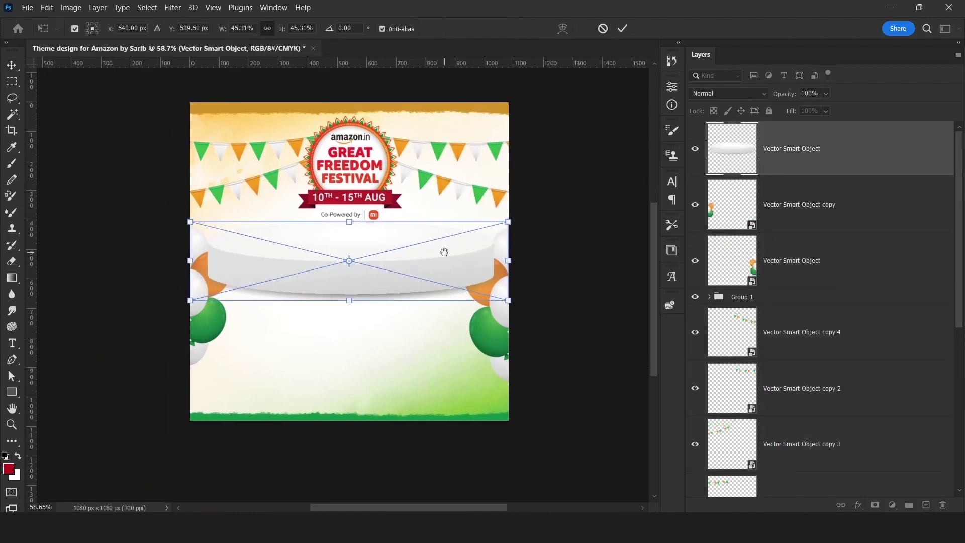
drag(412, 285, 413, 394)
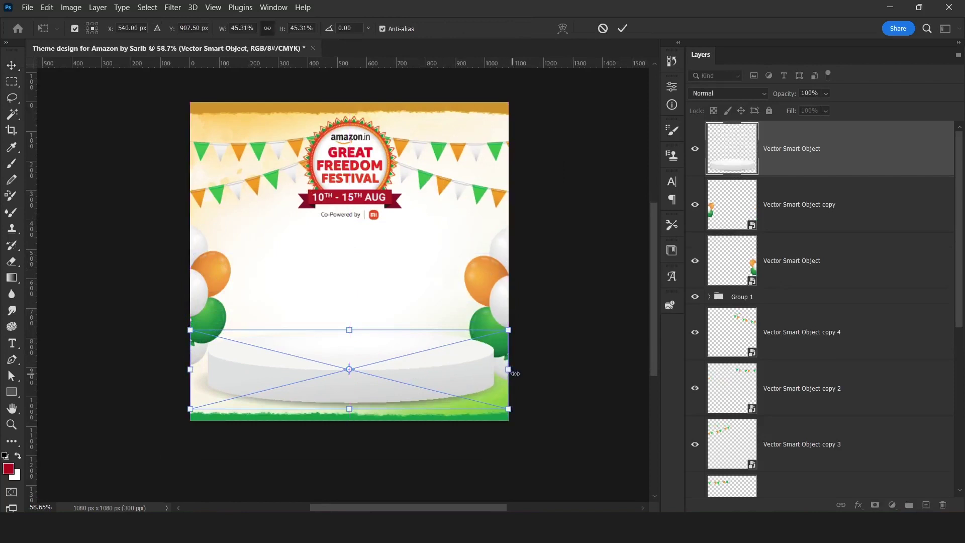
drag(509, 370, 455, 369)
key(Return)
scroll(388, 362, up, 3)
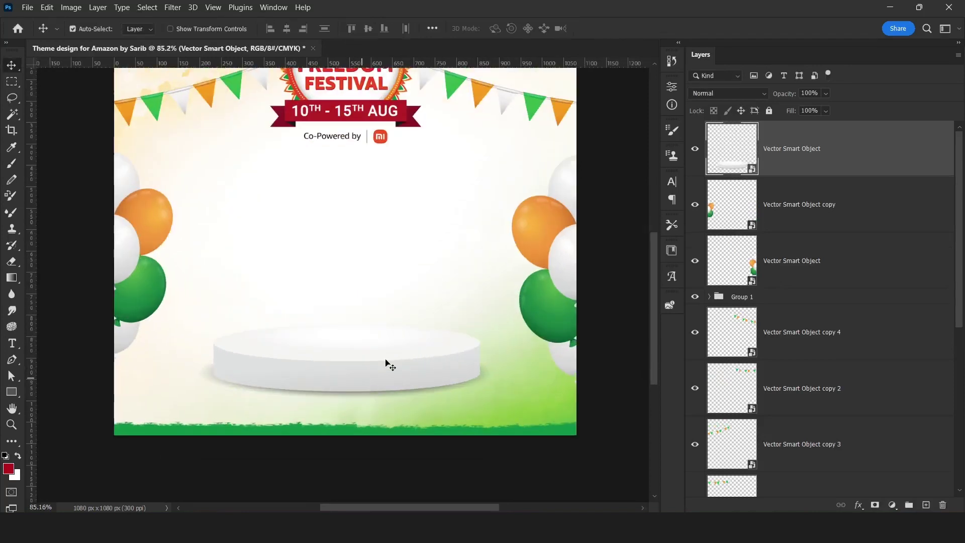
scroll(428, 266, down, 1)
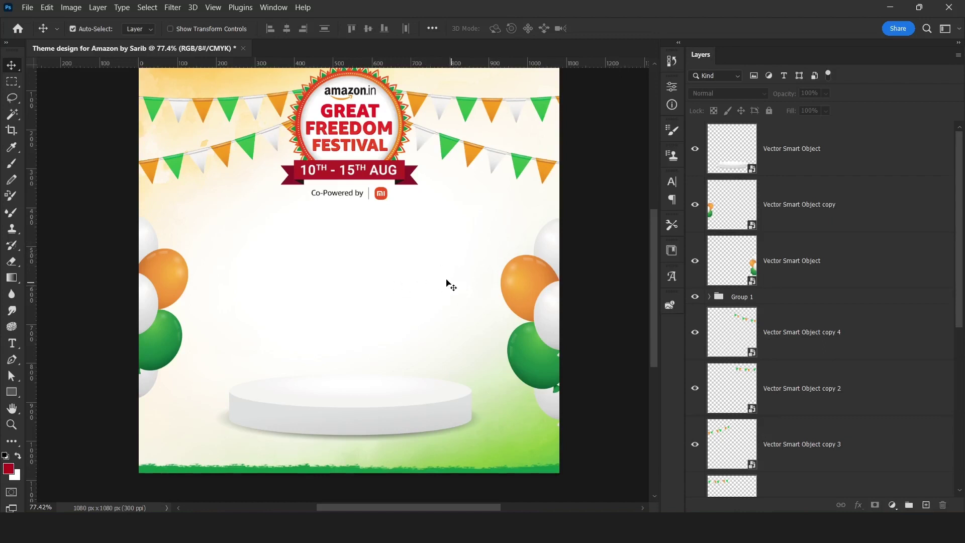
key(alt+Tab)
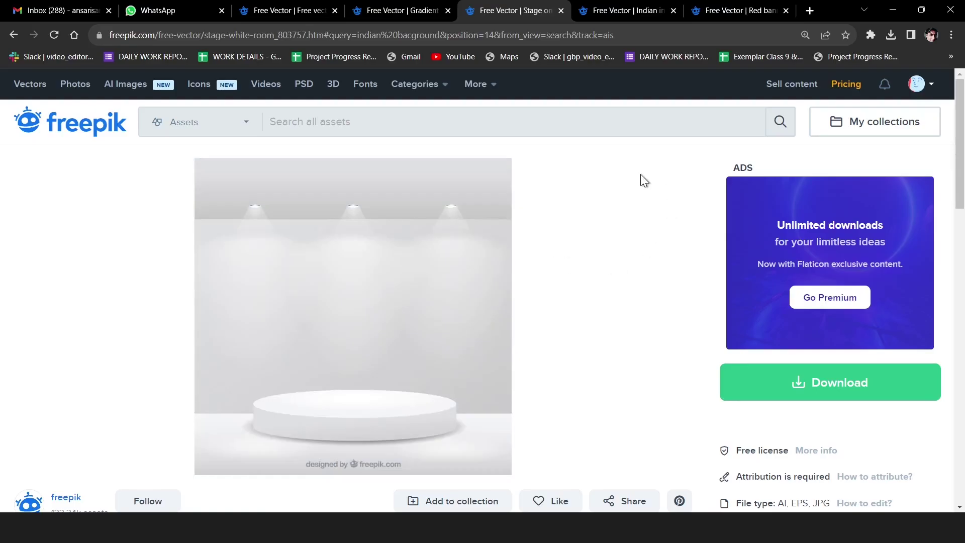
Step: Open the red banner stickers page and paste its wavy badge into the design as a smart object
click(626, 10)
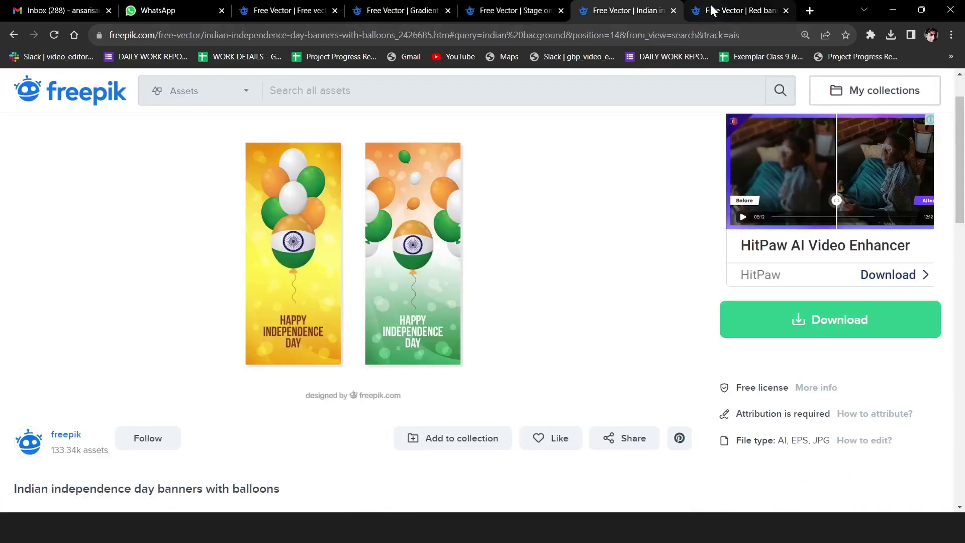
click(710, 6)
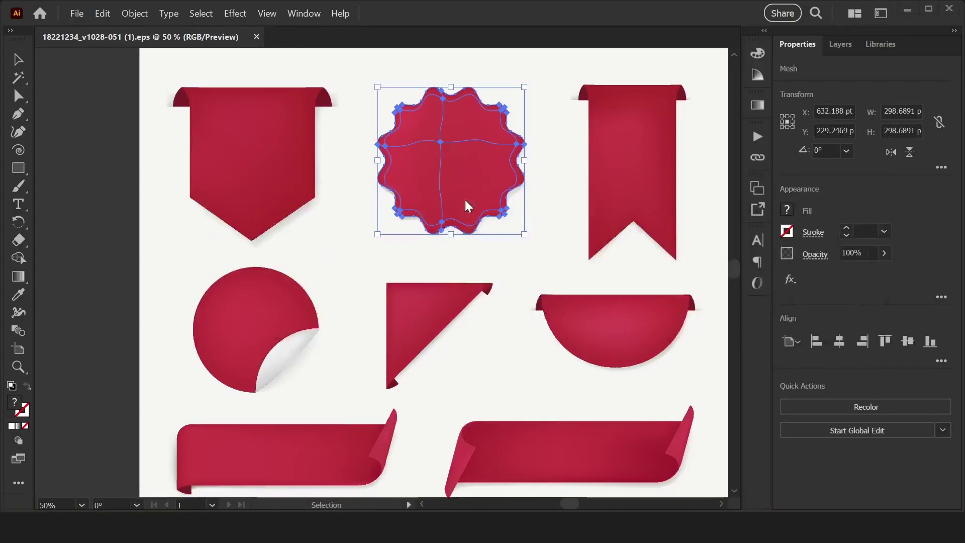
key(alt+Tab)
key(ctrl+v)
click(533, 133)
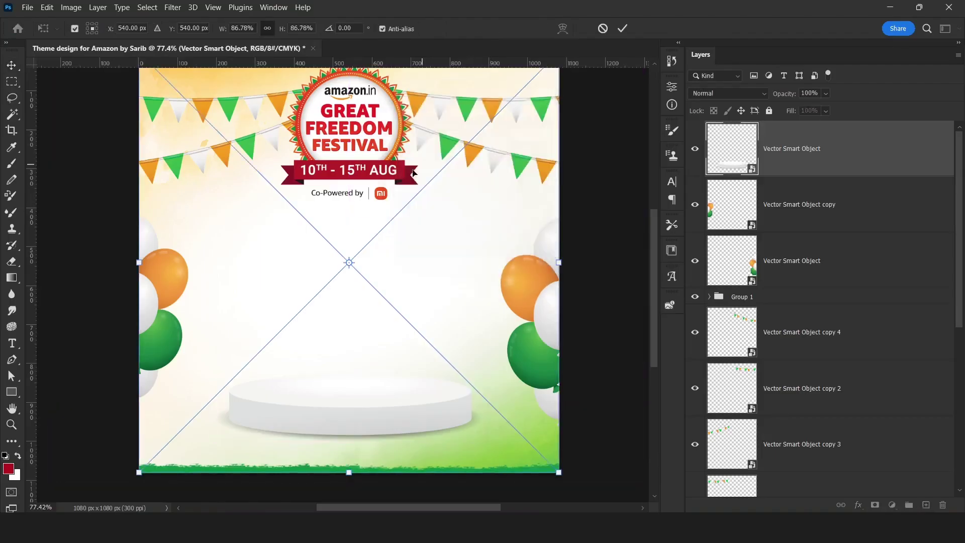
Step: Scale the pasted wavy badge down to fit below the logo
mouse_move(559, 262)
mouse_down()
mouse_move(428, 247)
mouse_move(374, 251)
mouse_move(420, 251)
mouse_up()
key(Return)
scroll(419, 249, up, 2)
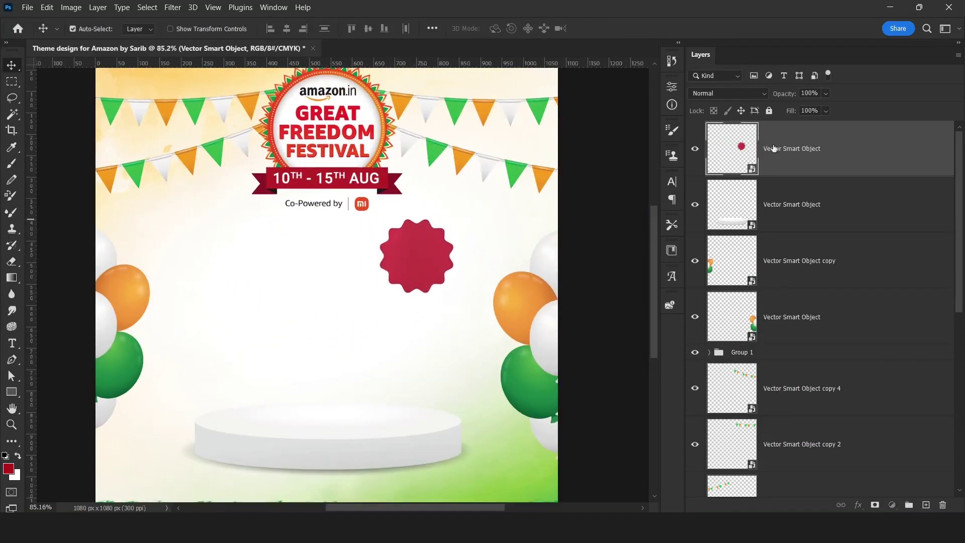
Step: Give the badge a Color Overlay in a darkened green sampled from a pennant
click(858, 505)
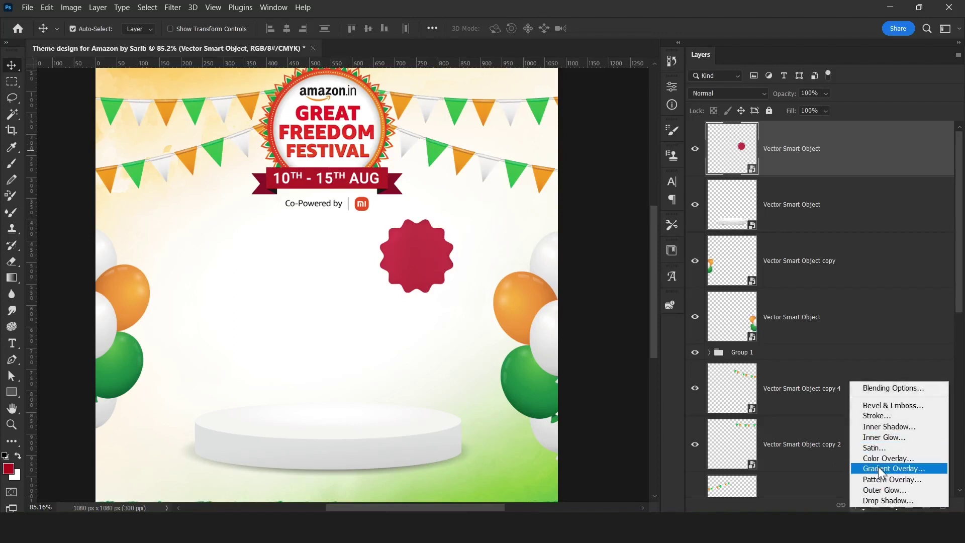
click(879, 458)
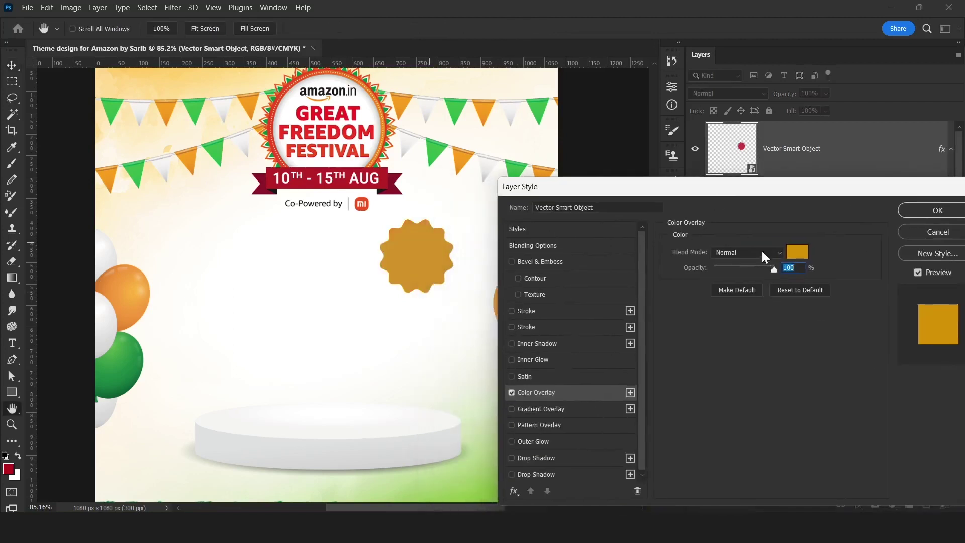
click(800, 252)
click(441, 150)
click(786, 341)
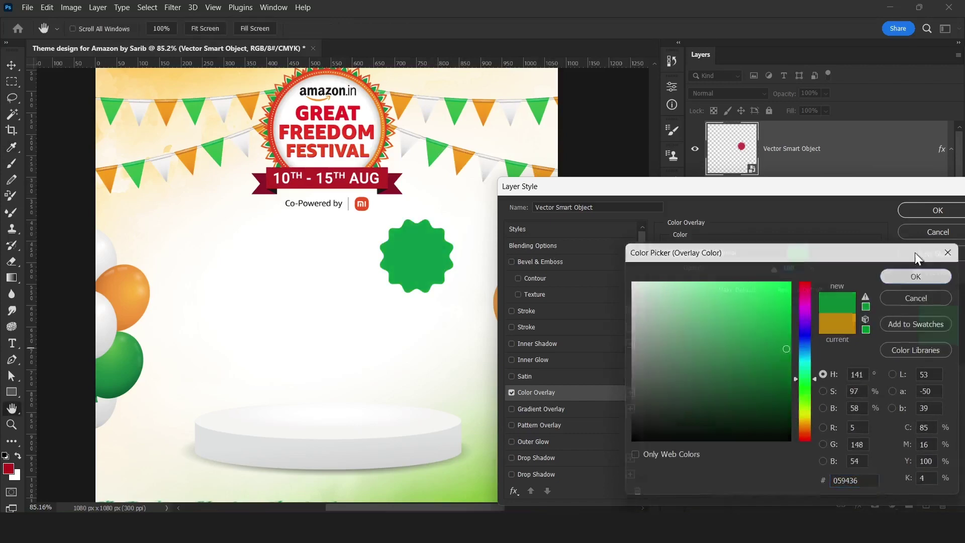
click(916, 276)
click(904, 210)
scroll(432, 217, down, 2)
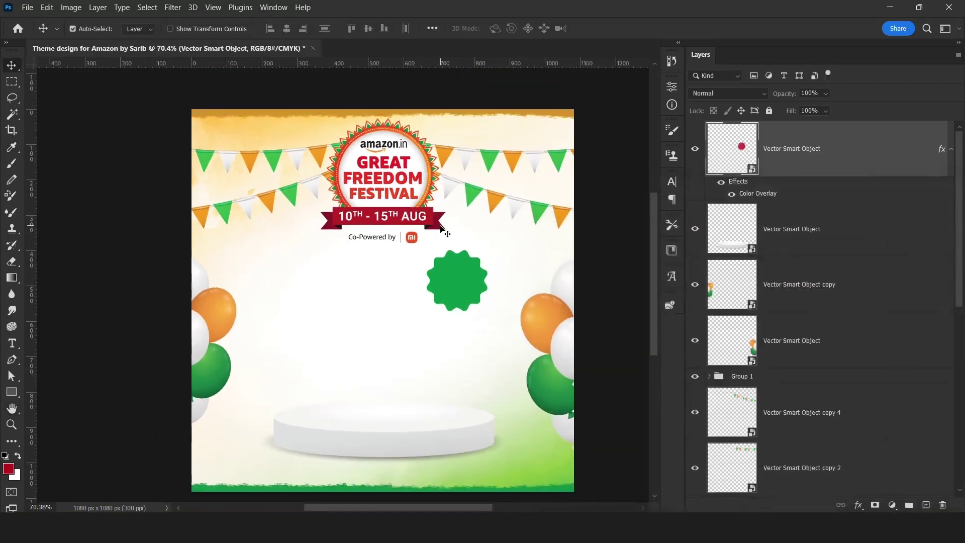
Step: Add a '60%' text layer and move it onto the green badge
key(t)
click(340, 299)
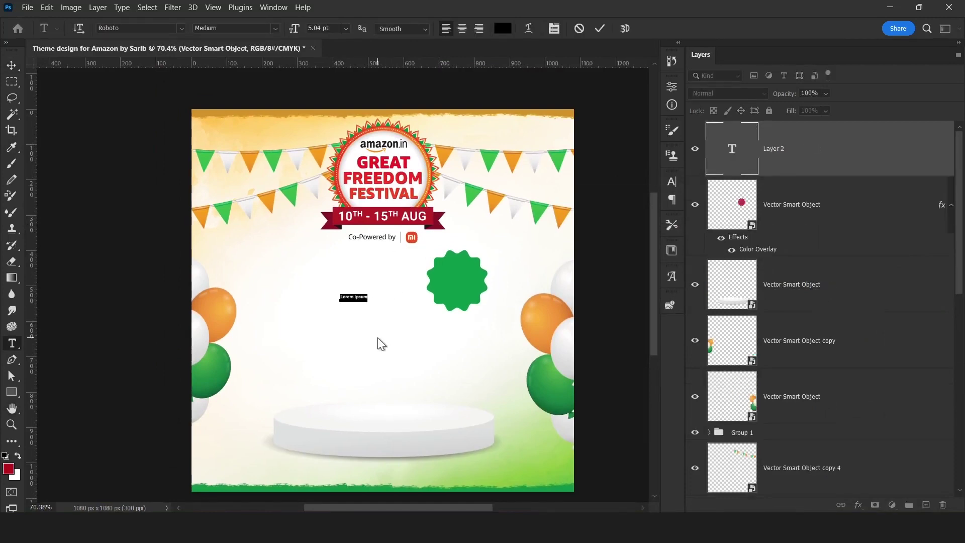
key(BackSpace)
text(%)
key(ctrl+Return)
key(v)
click(695, 149)
drag(349, 375, 444, 368)
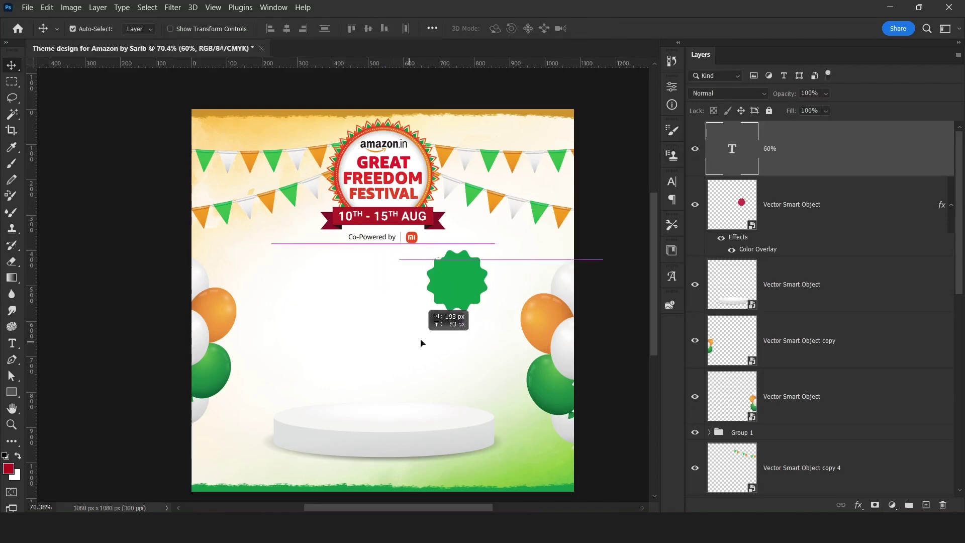
Step: Set the 60% text to the Bold font style
scroll(443, 352, up, 2)
scroll(435, 327, up, 2)
scroll(431, 314, up, 2)
double_click(432, 314)
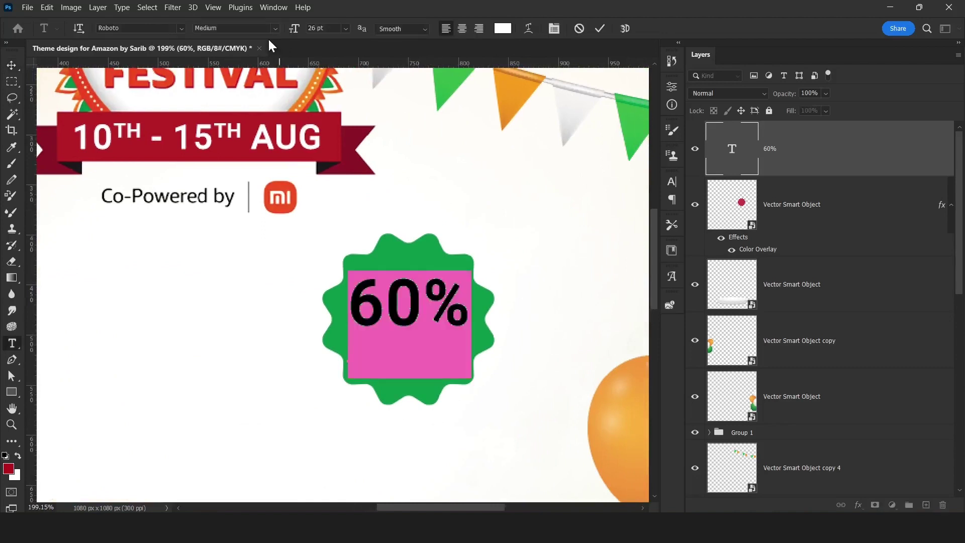
click(277, 29)
click(211, 77)
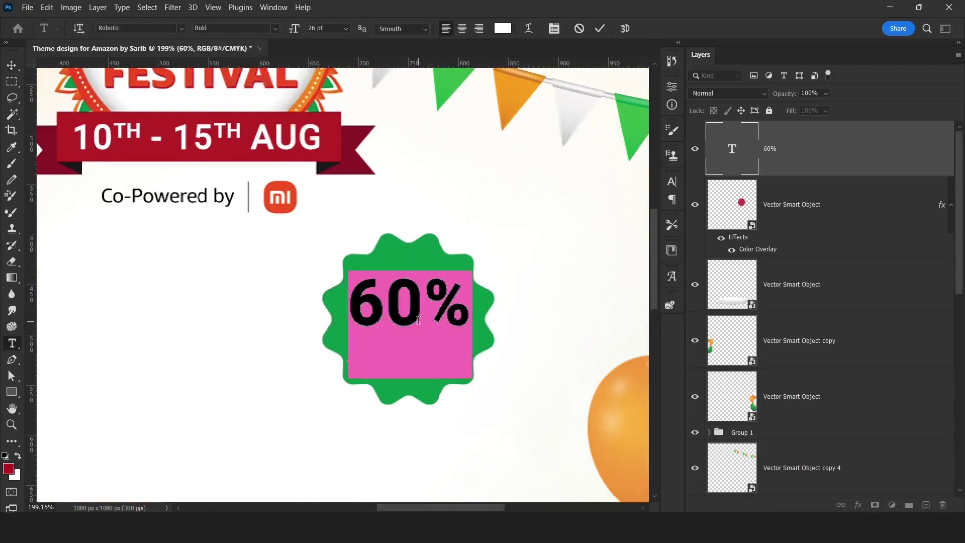
click(600, 28)
Step: Duplicate the text just below and change the copy to 'OFF'
drag(437, 241, 431, 288)
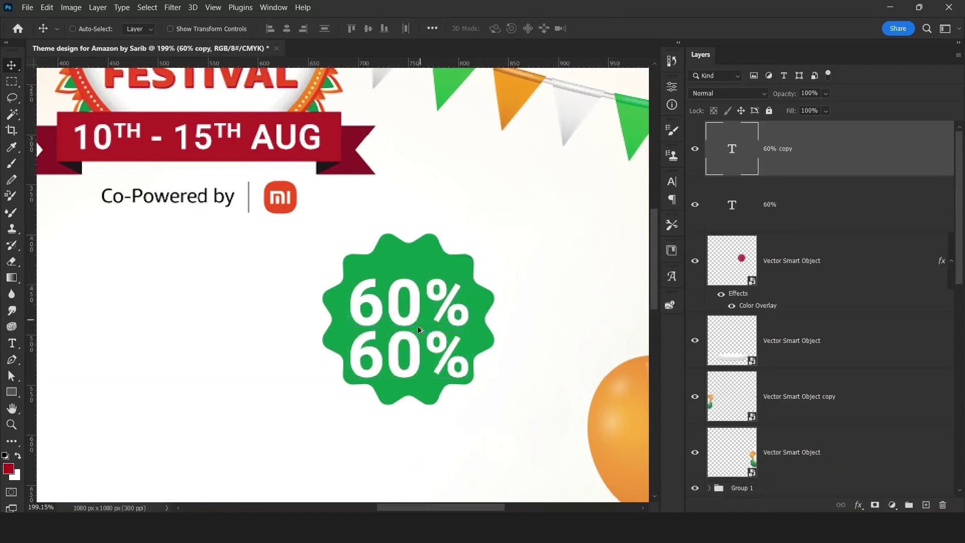
double_click(401, 370)
text(OFF)
key(ctrl+Return)
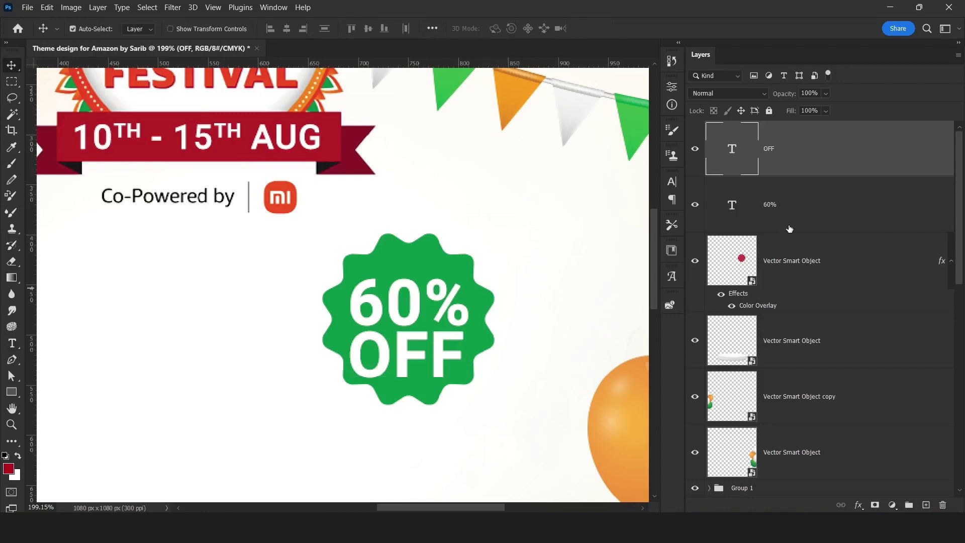
scroll(467, 241, down, 5)
click(417, 289)
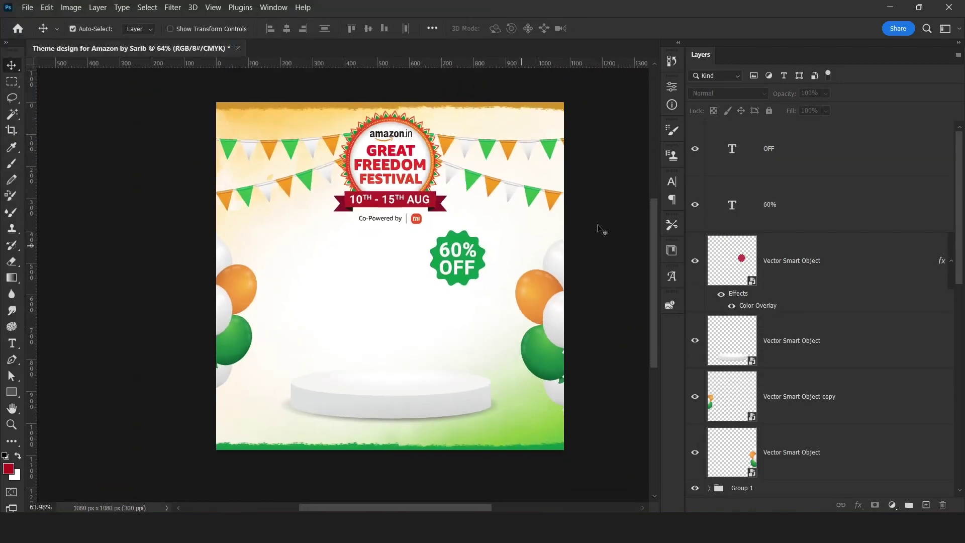
Step: Draw a rectangle below the podium filled with orange e8942f sampled from the balloon
scroll(495, 384, down, 1)
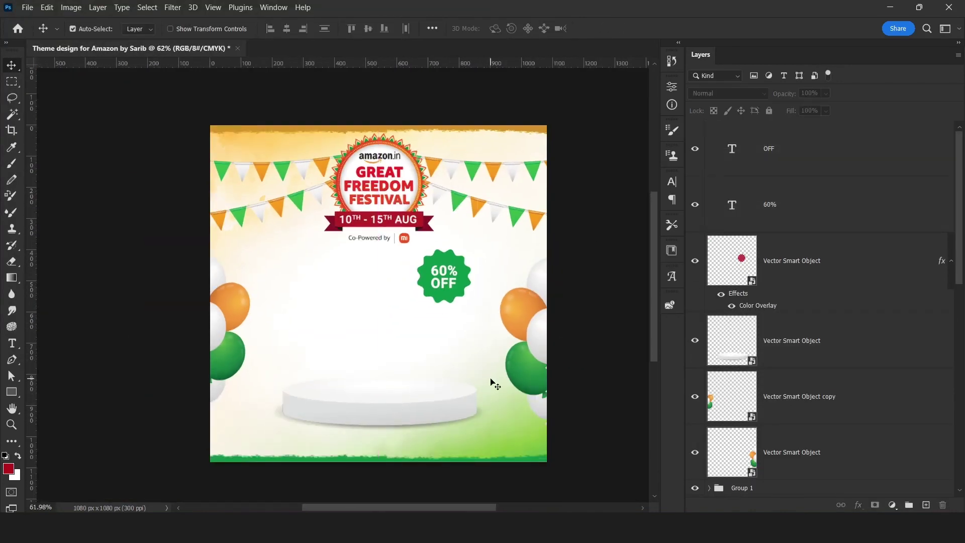
scroll(382, 447, up, 3)
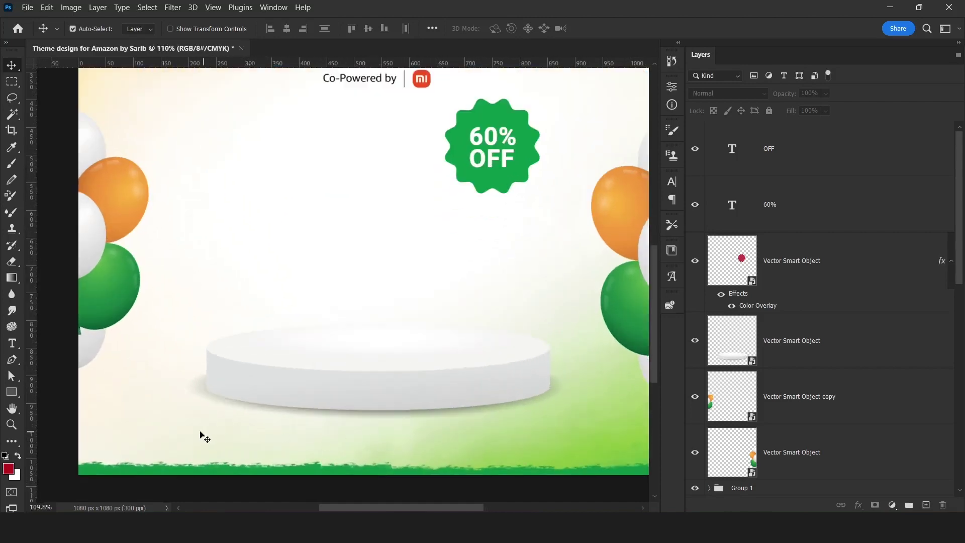
drag(397, 417, 378, 364)
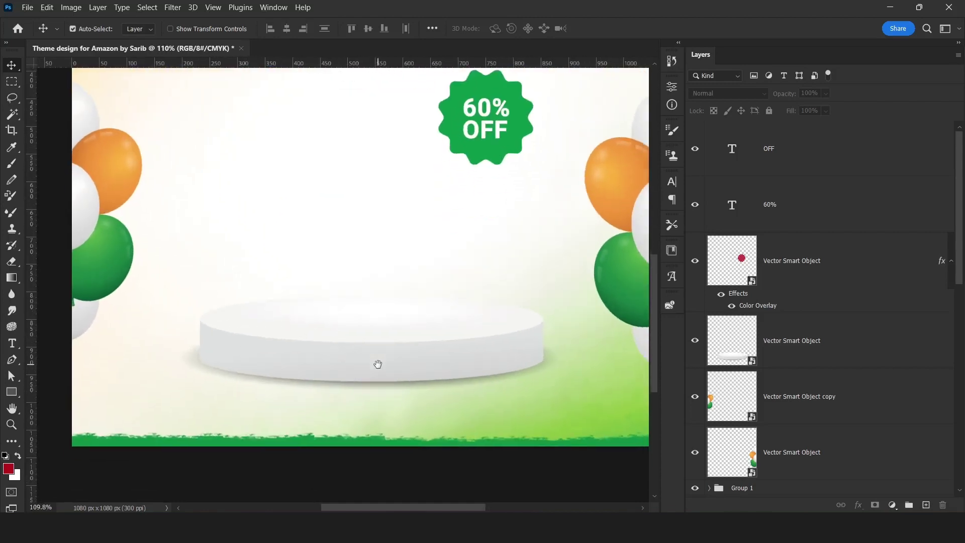
right_click(10, 400)
click(121, 389)
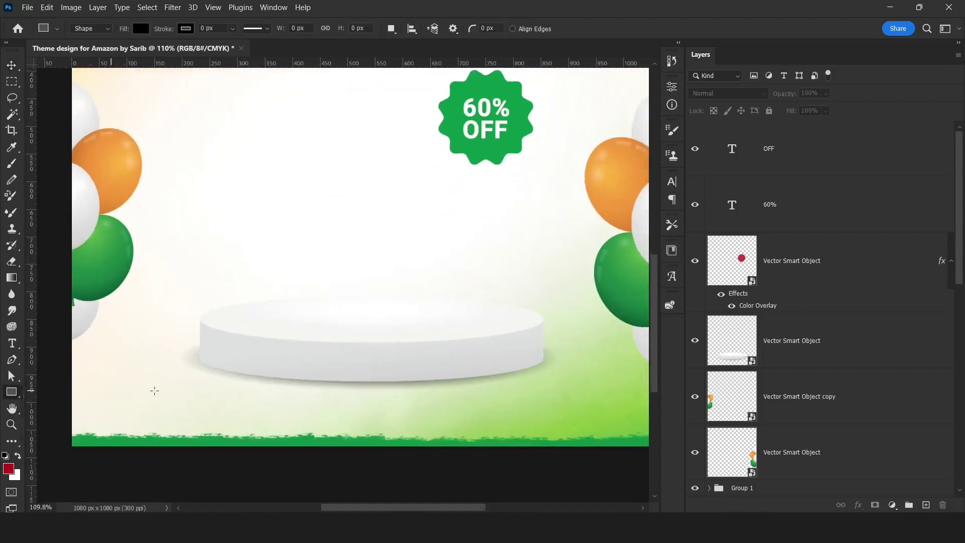
scroll(265, 412, up, 1)
drag(262, 409, 381, 433)
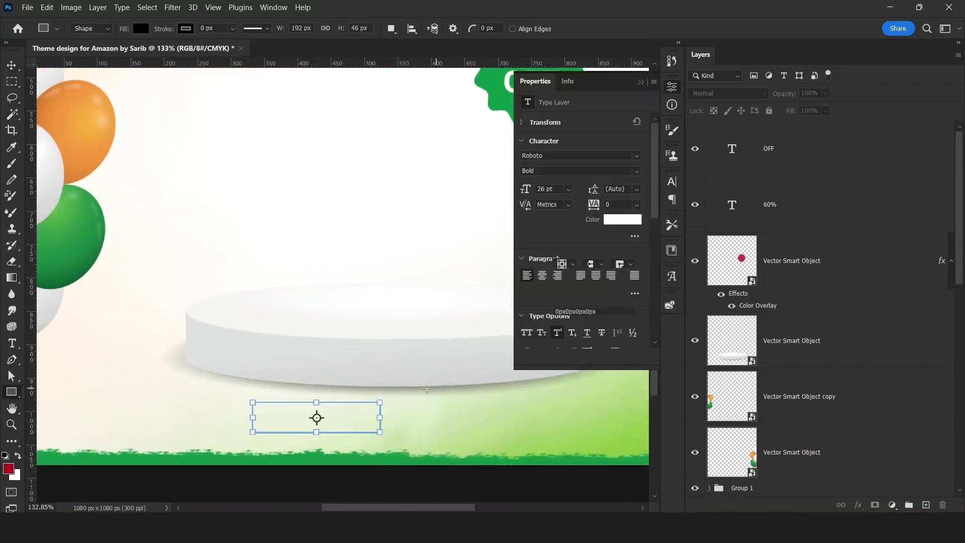
double_click(741, 161)
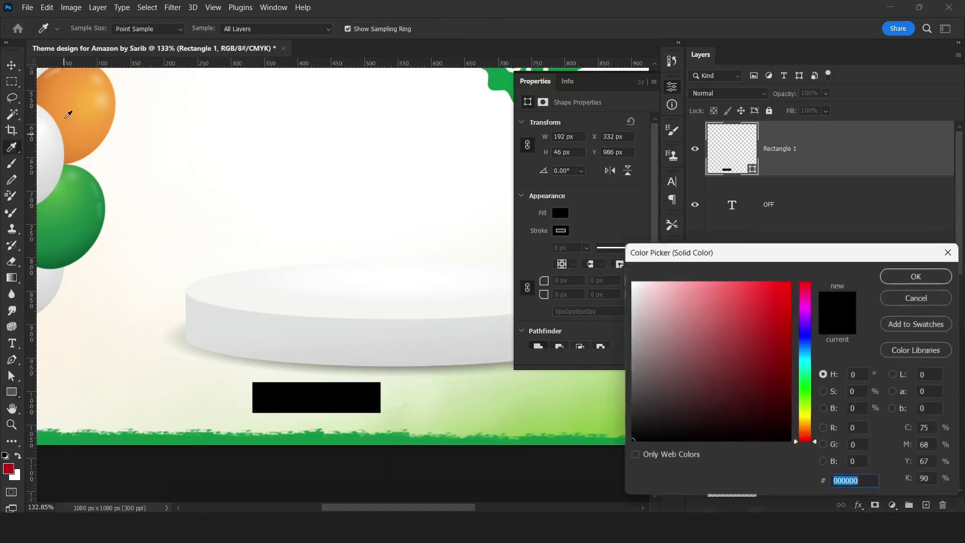
click(71, 108)
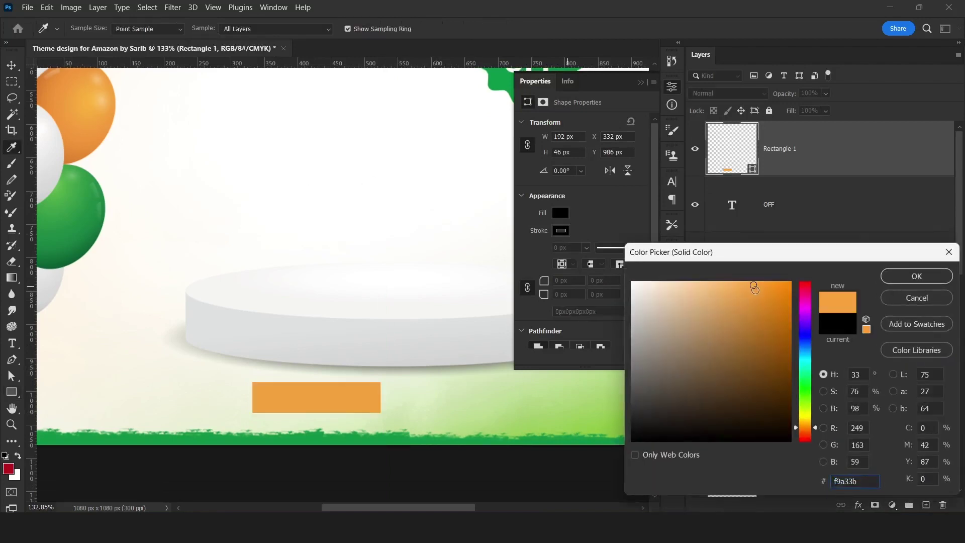
drag(759, 293, 760, 296)
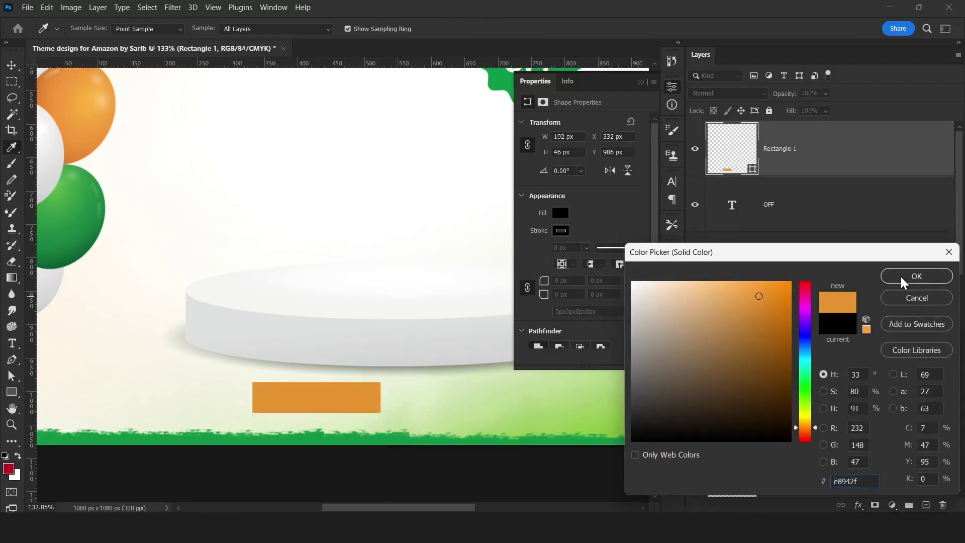
click(901, 276)
Step: Round the pill's corners to 23 px and duplicate it with a green balloon fill
key(v)
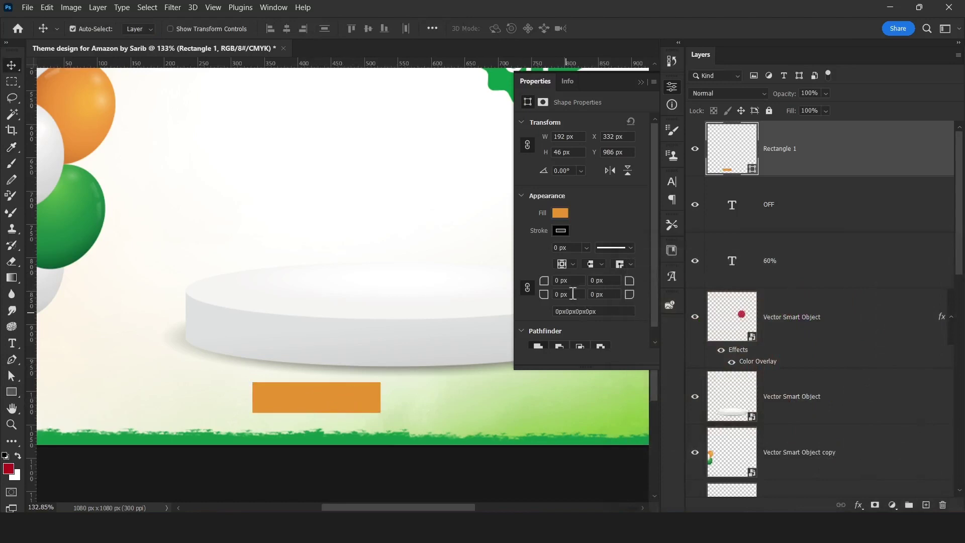
drag(548, 282, 559, 282)
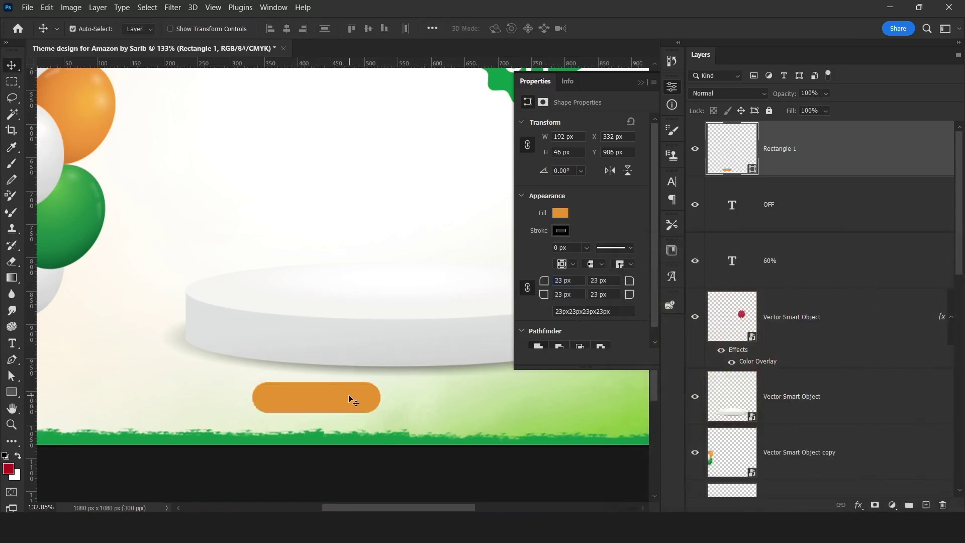
drag(324, 410, 457, 410)
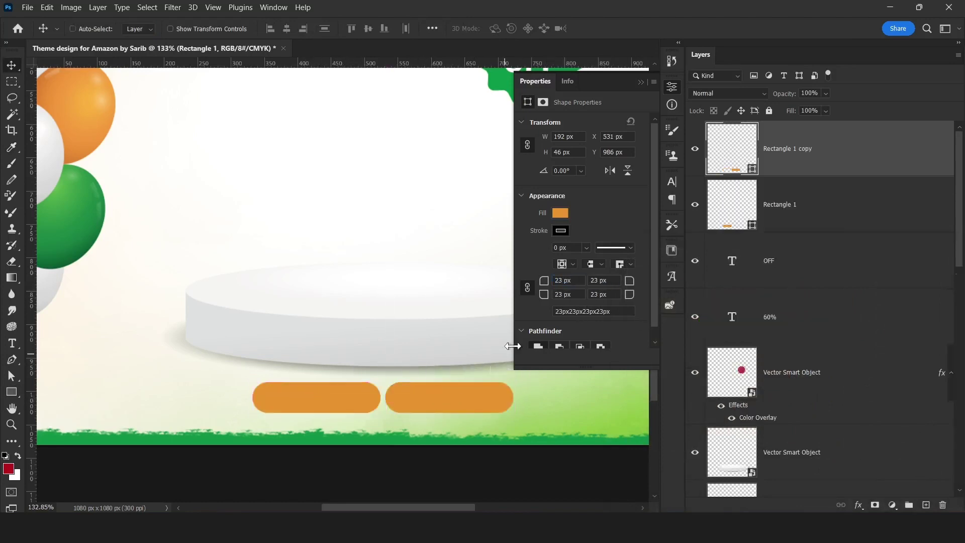
double_click(738, 167)
click(71, 216)
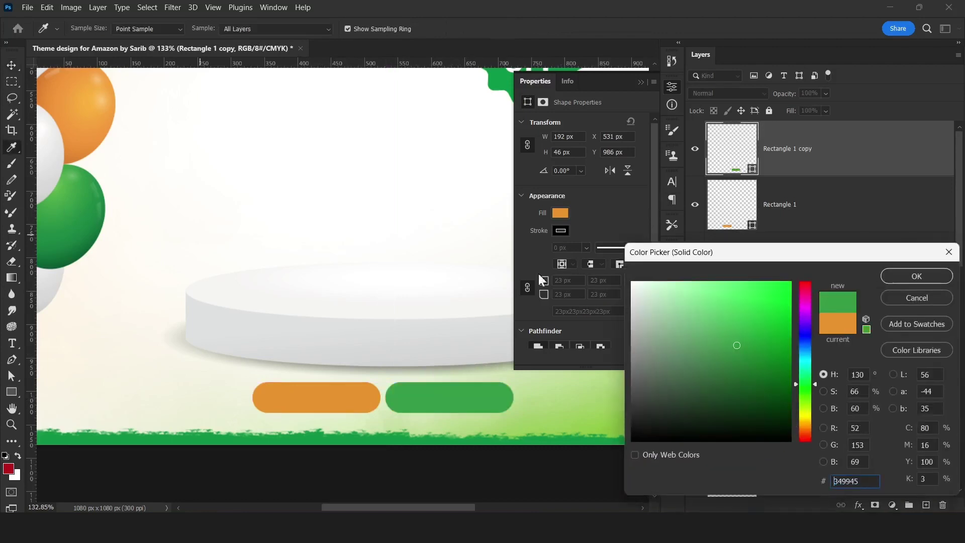
click(275, 387)
Step: Overlap the green pill onto the orange one and shift both pills right
drag(358, 385, 291, 389)
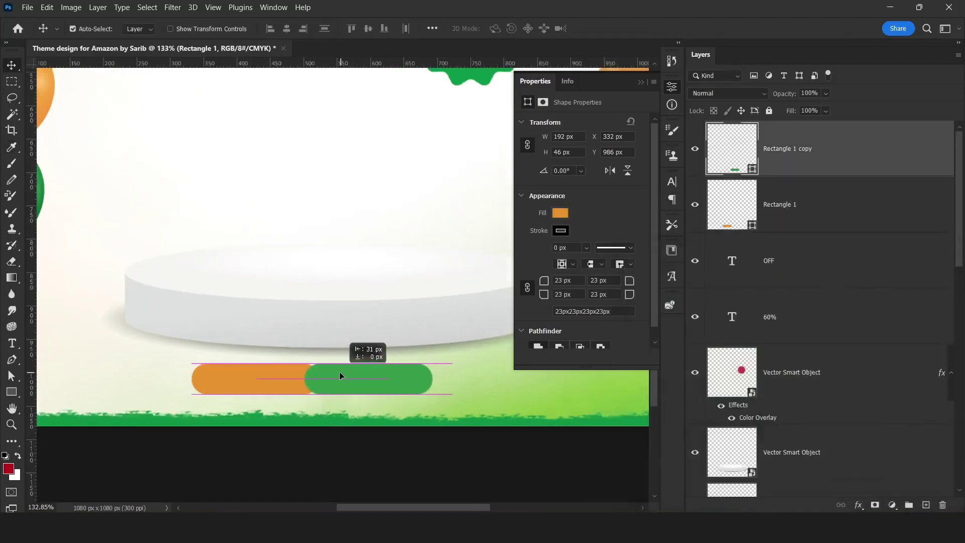
shift+click(291, 390)
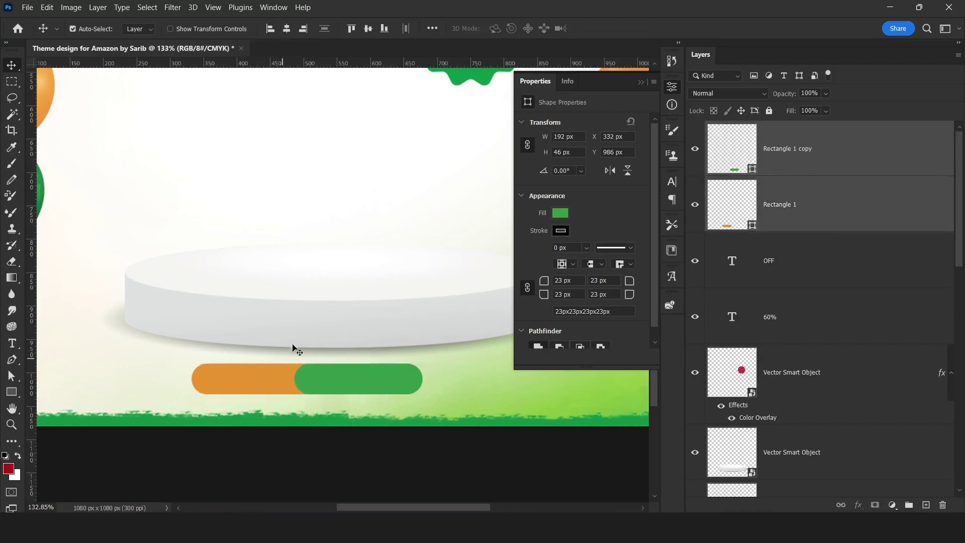
drag(322, 316, 345, 316)
click(295, 470)
drag(283, 365, 298, 389)
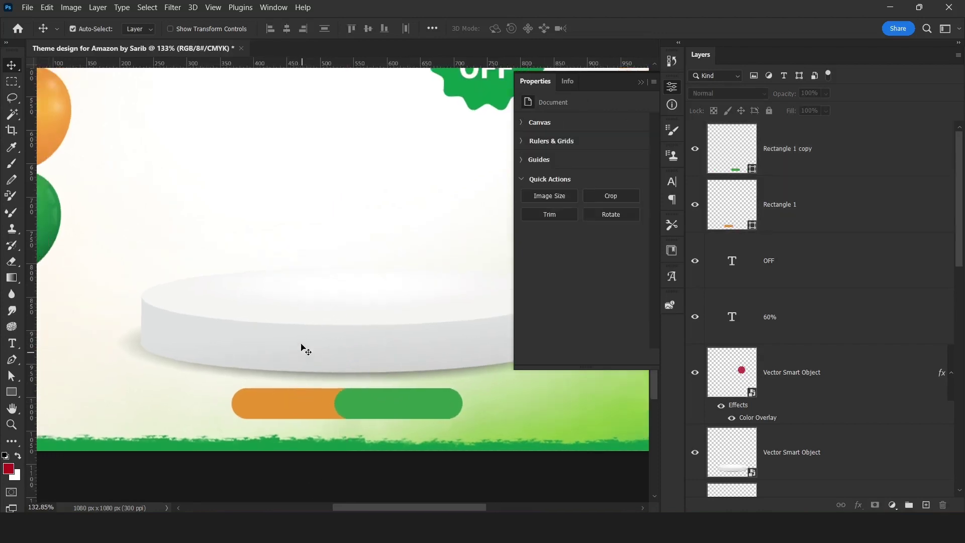
Step: Paste STARTING PRICE as text and scale it to fit the orange pill
key(t)
click(350, 264)
text(STARTING PRICE)
key(ctrl+Return)
key(v)
mouse_move(360, 208)
mouse_down()
mouse_move(360, 230)
mouse_move(266, 391)
mouse_up()
key(ctrl+t)
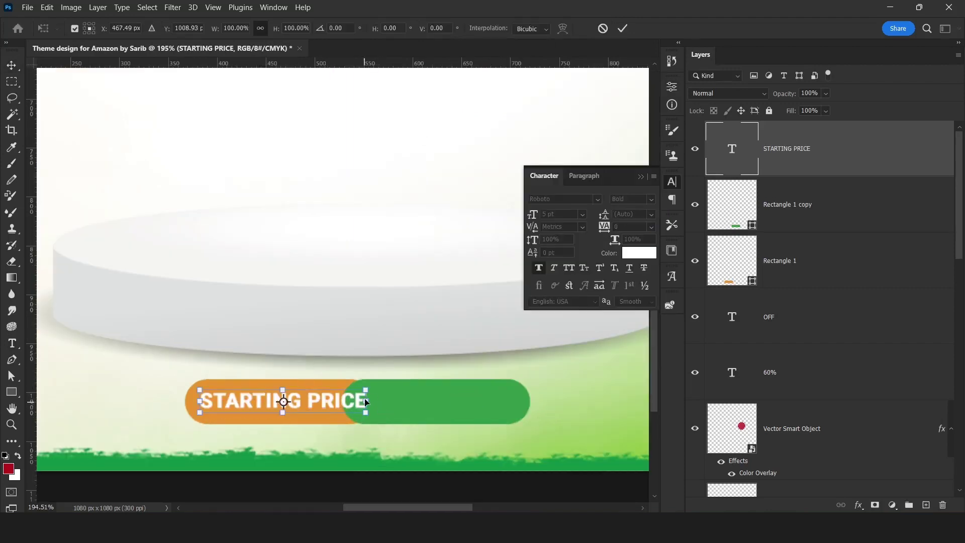
drag(370, 402, 336, 401)
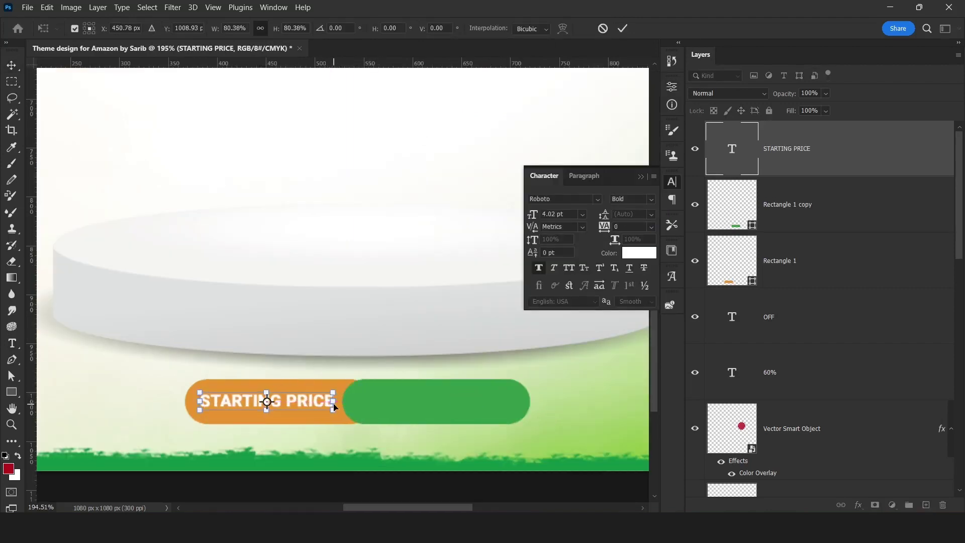
key(Return)
Step: Duplicate the text onto the green pill, rewrite it as the price and enlarge it
drag(232, 417, 412, 396)
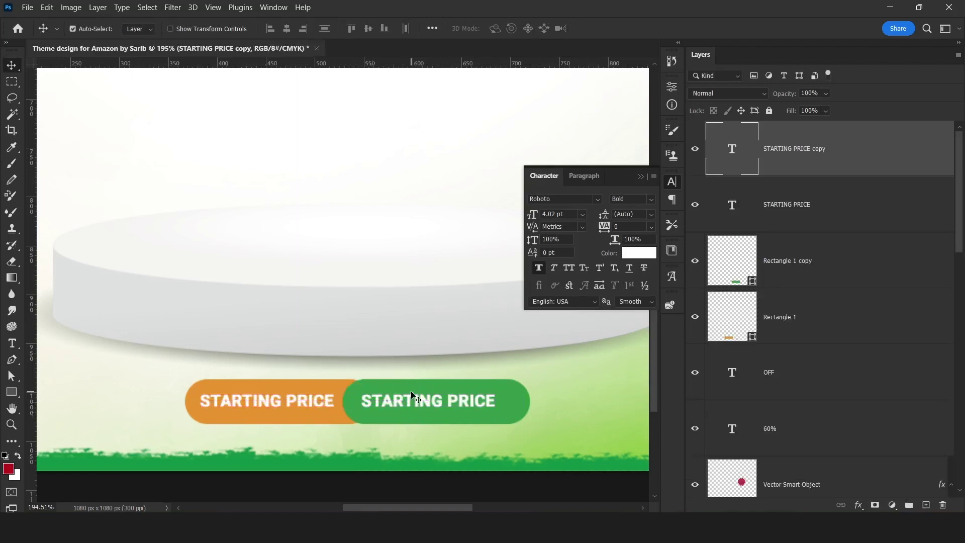
double_click(406, 403)
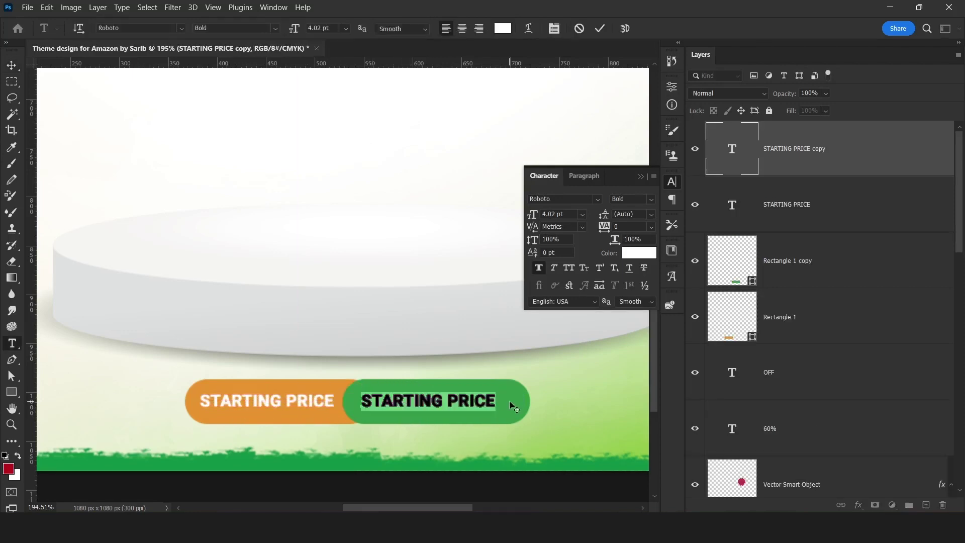
text(₹)
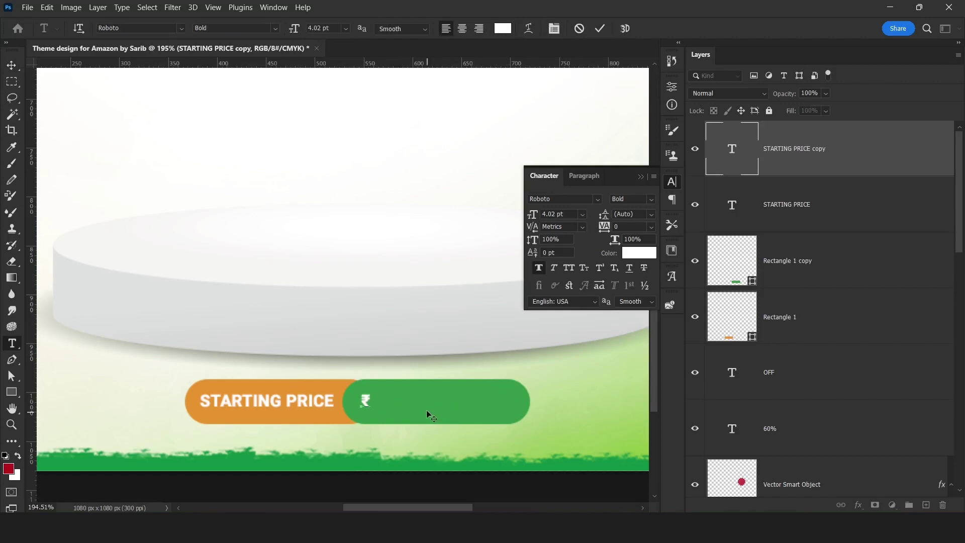
text(8)
text(.00)
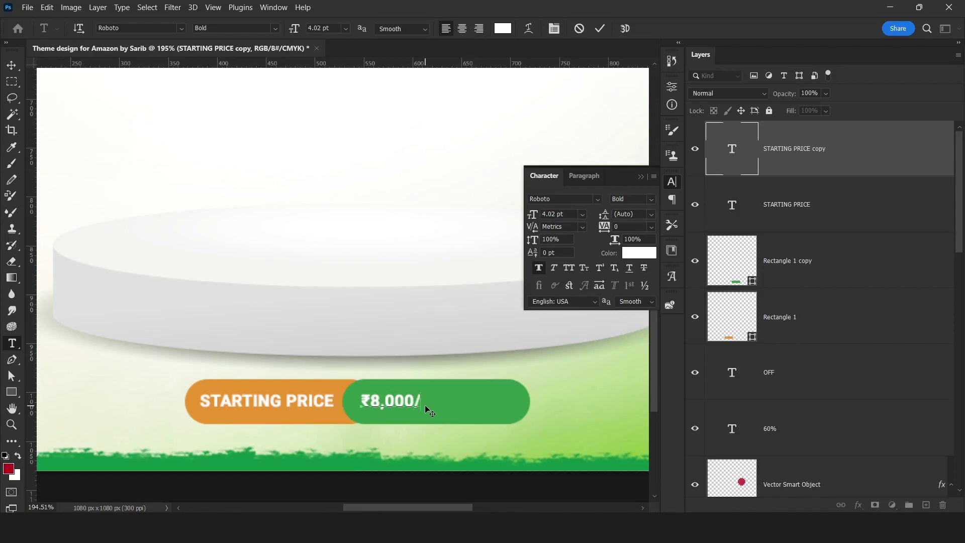
text(-)
key(ctrl+Return)
key(v)
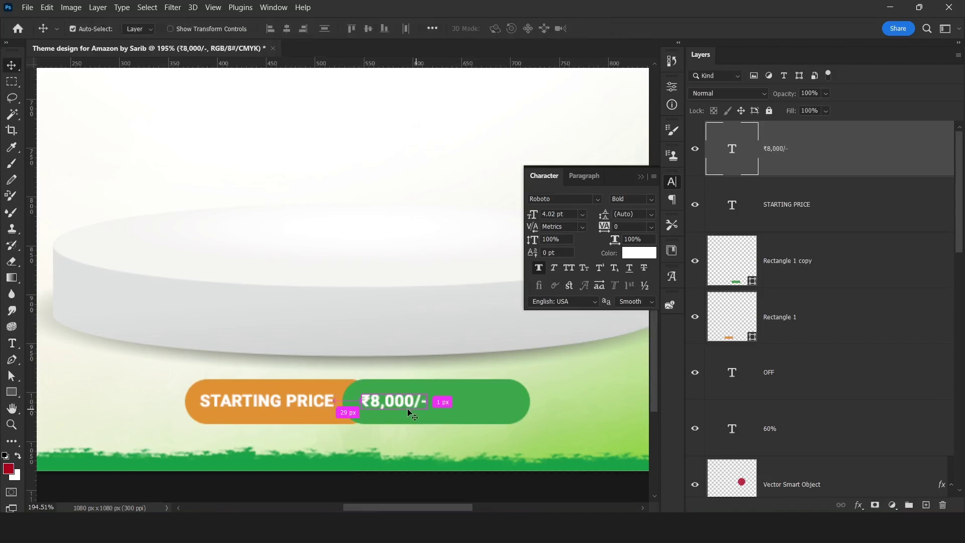
key(ctrl+t)
drag(428, 401, 473, 402)
key(Return)
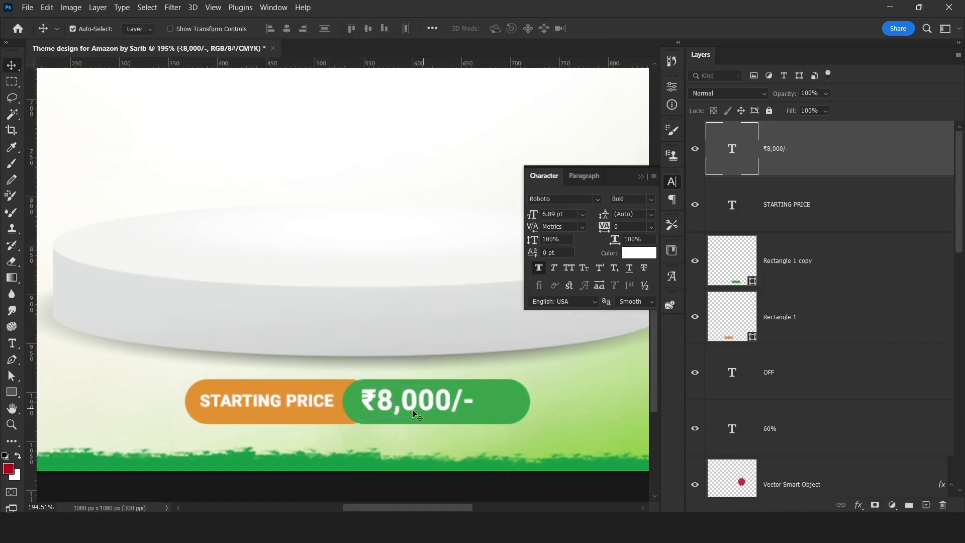
Step: Make the ₹ sign Light and subscript, then delete it, leaving 8,000/-
double_click(378, 403)
click(378, 403)
key(shift+Left)
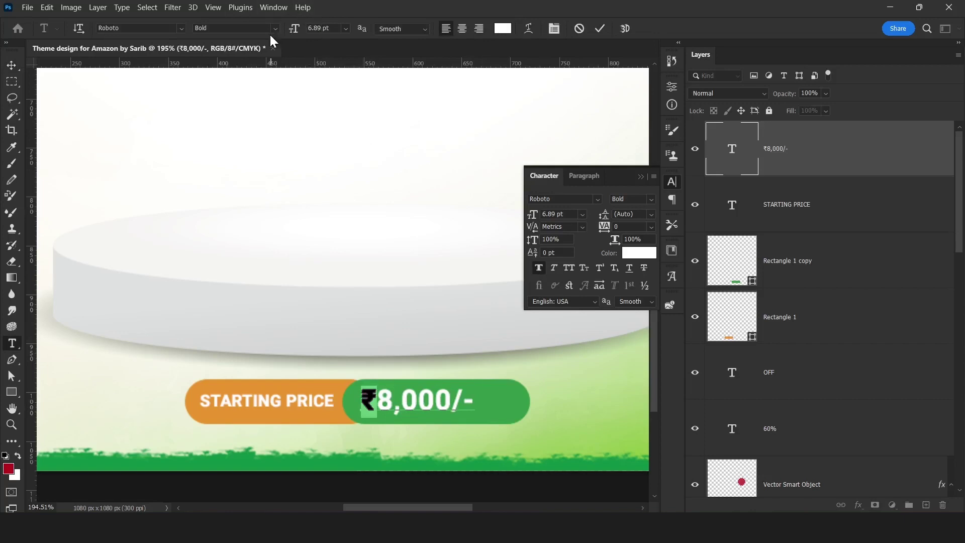
click(274, 29)
click(216, 55)
click(275, 29)
click(272, 29)
click(216, 50)
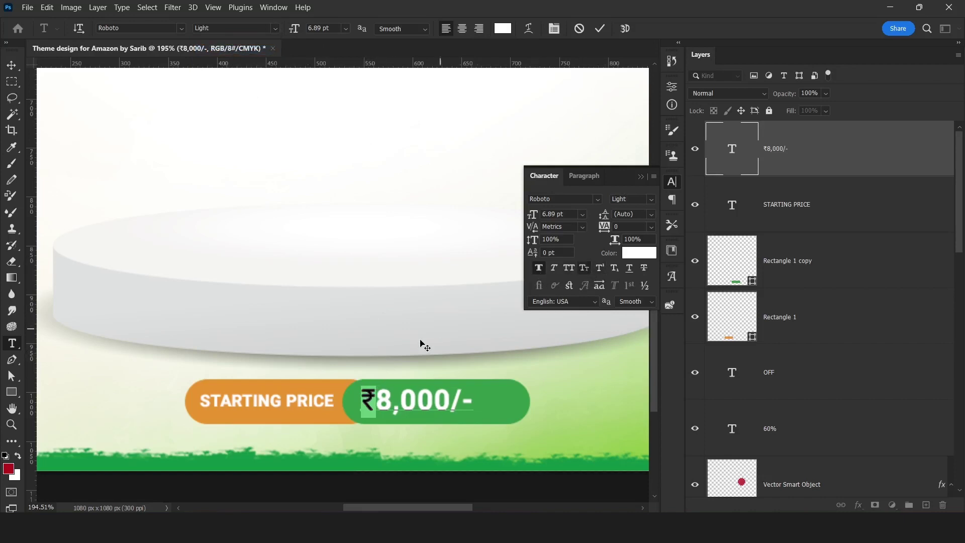
click(609, 269)
drag(365, 407, 340, 407)
key(ctrl+c)
key(BackSpace)
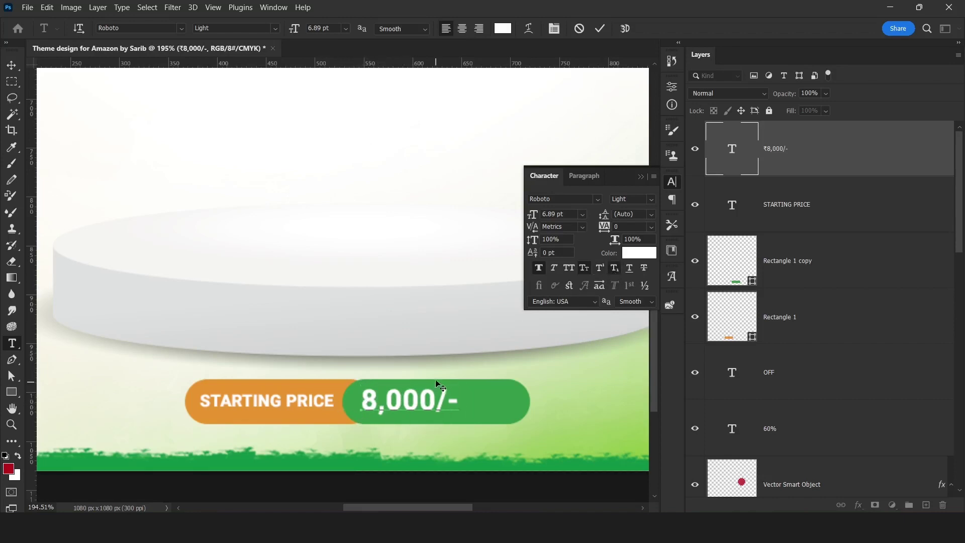
key(ctrl+Return)
Step: Duplicate the 8,000/- text as a separate ₹ sign placed just left of it
key(v)
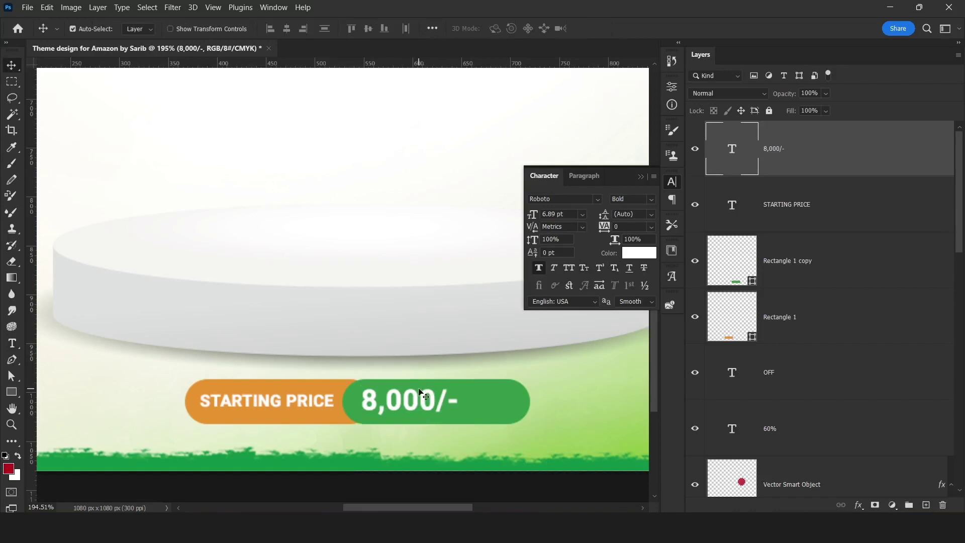
scroll(395, 423, up, 3)
drag(411, 390, 336, 387)
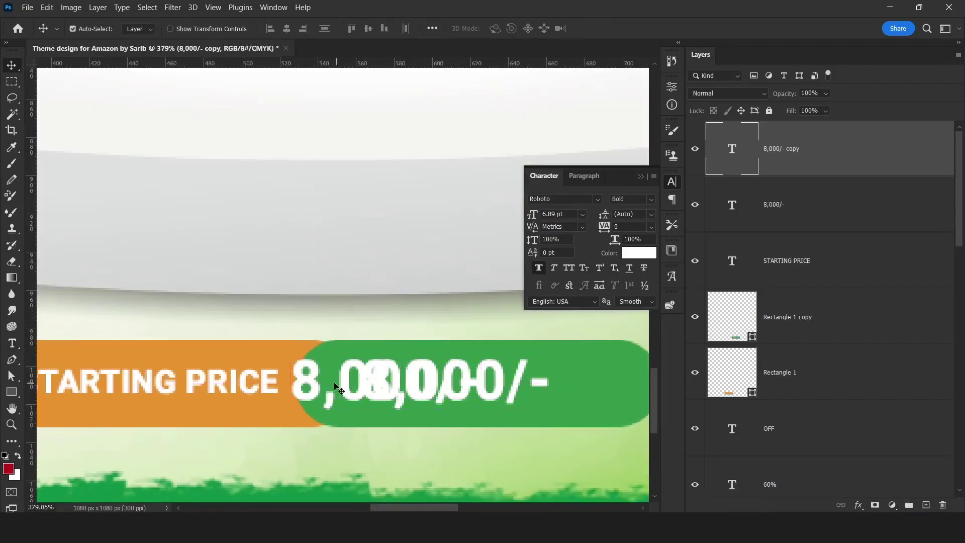
double_click(338, 386)
key(ctrl+v)
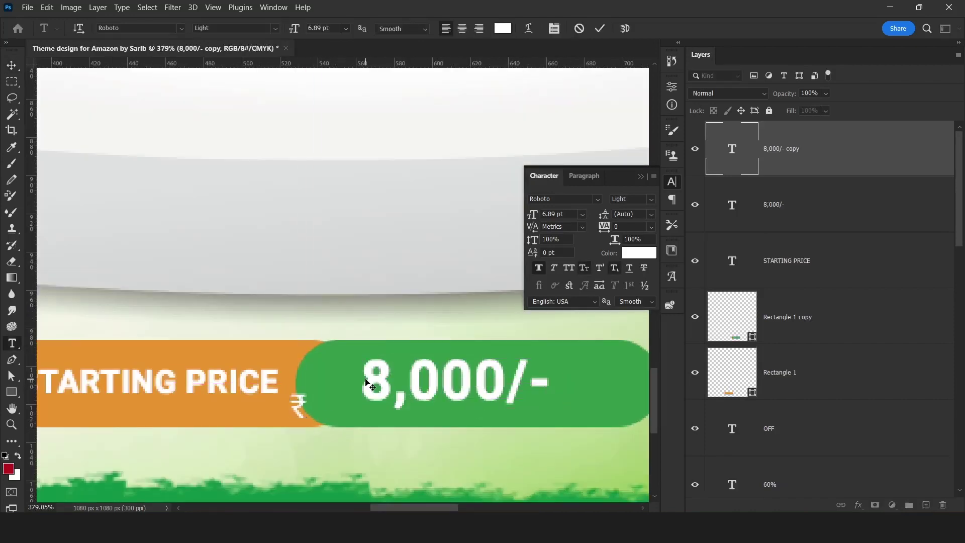
key(ctrl+Return)
key(v)
drag(357, 421, 408, 405)
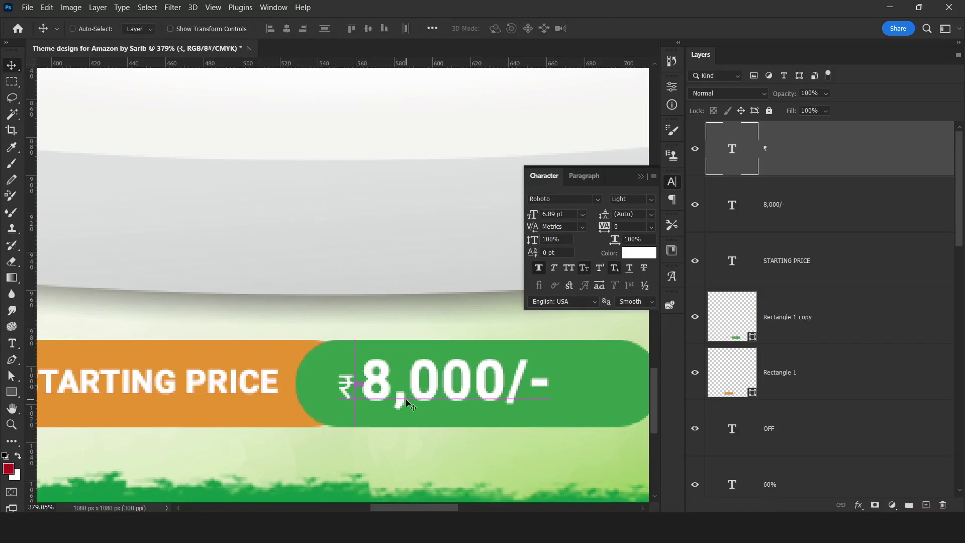
scroll(388, 401, down, 2)
Step: Change the STARTING PRICE font to Bebas Kai
double_click(224, 386)
click(581, 155)
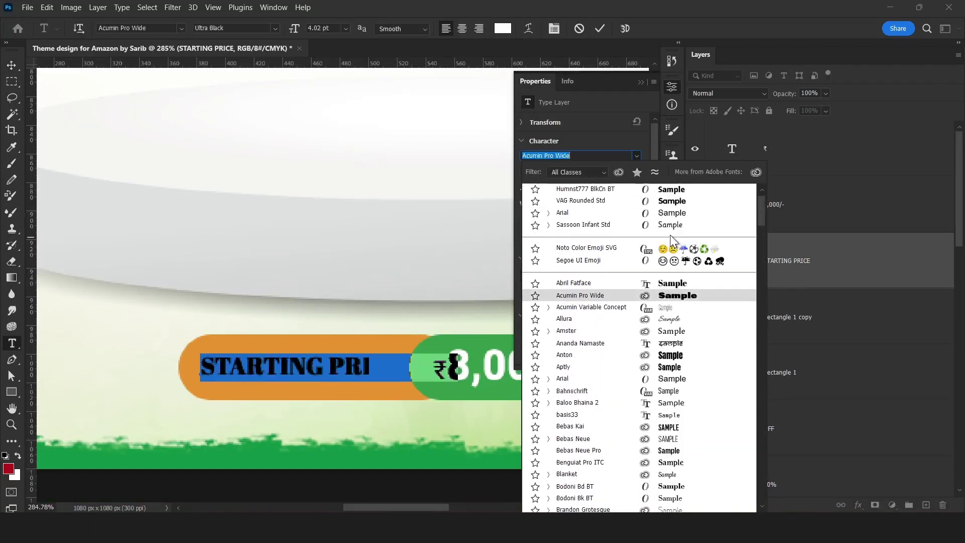
click(276, 28)
key(ctrl+Return)
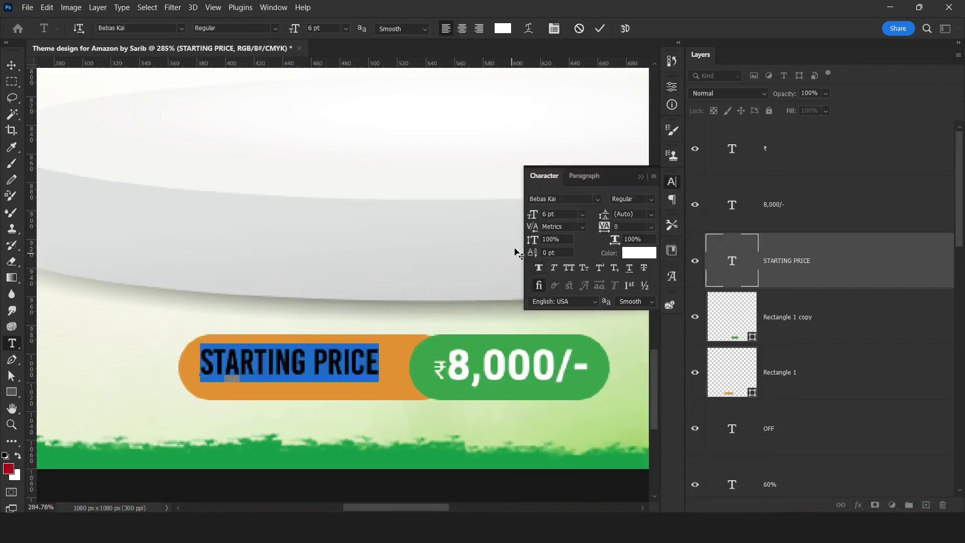
key(v)
Step: Shorten the orange pill, group both pill shapes, and nudge the podium up
click(258, 397)
drag(179, 368, 200, 367)
key(Return)
scroll(442, 323, up, 2)
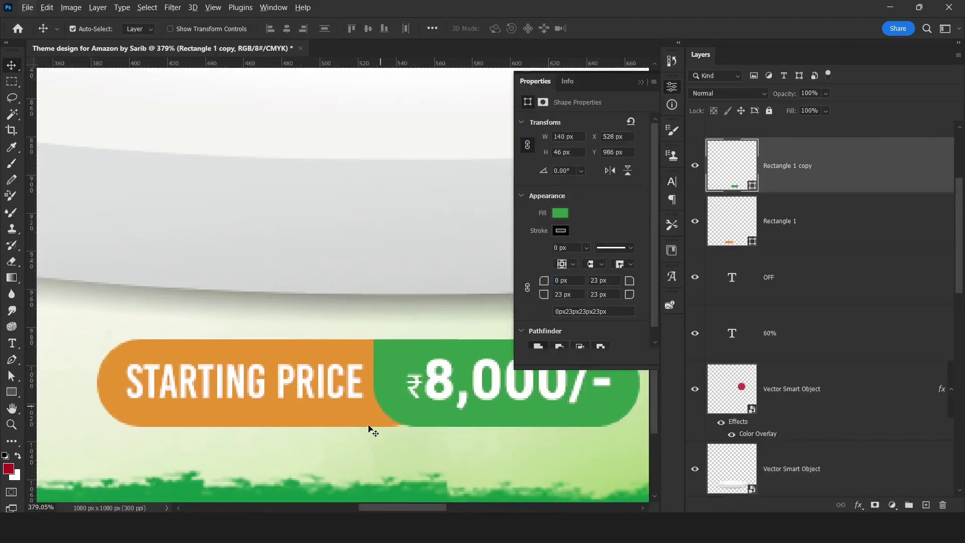
click(369, 382)
alt+scroll(421, 402, down, 5)
alt+scroll(421, 402, up, 2)
key(ctrl+g)
alt+scroll(352, 387, down, 3)
alt+scroll(403, 348, up, 1)
alt+scroll(413, 227, down, 1)
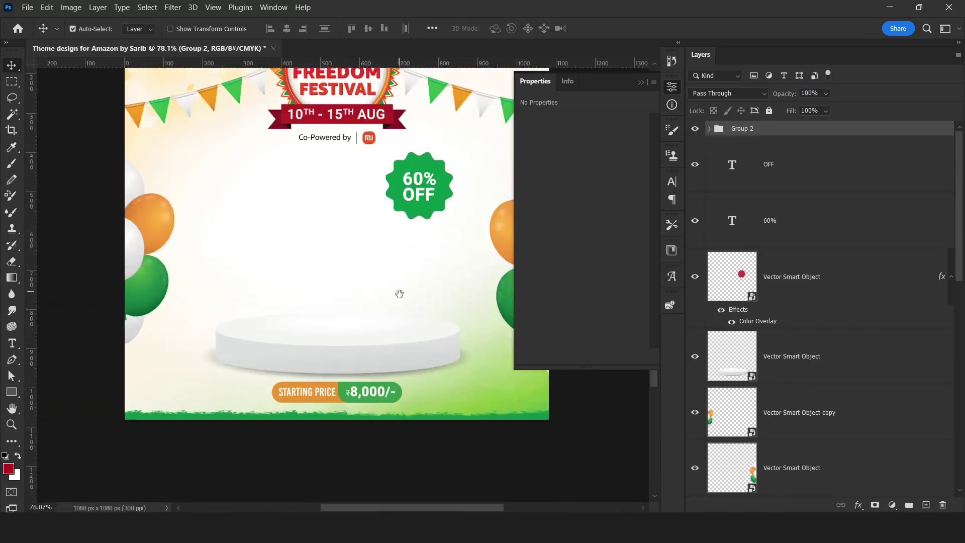
drag(399, 290, 398, 307)
drag(371, 370, 371, 362)
Step: Raise the pill group slightly and drag Mi-PNG-Pic from Downloads onto the canvas
click(741, 130)
drag(365, 282, 363, 278)
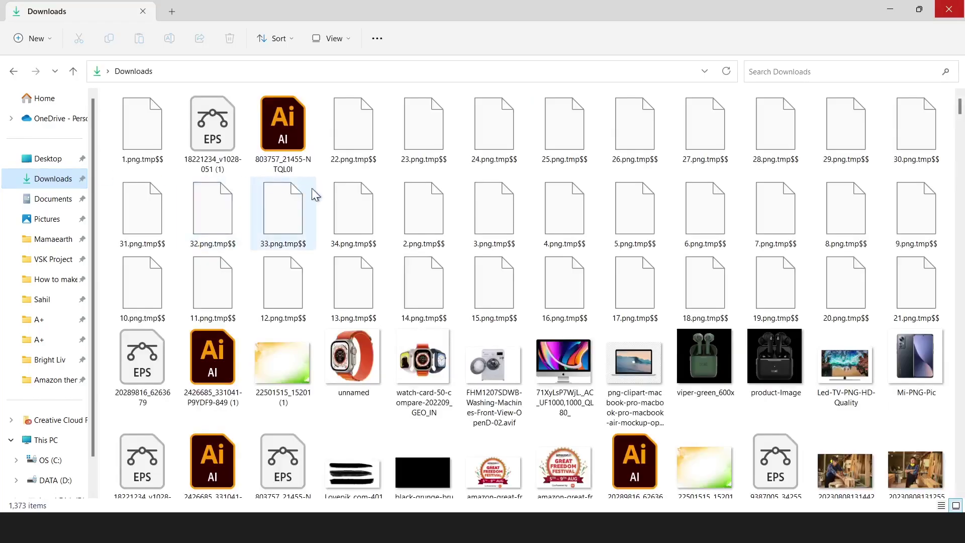
click(354, 362)
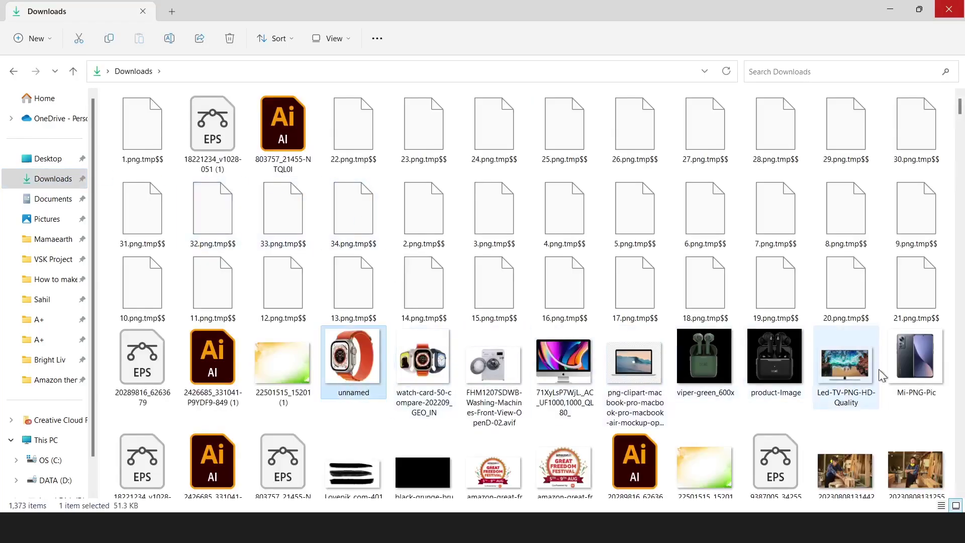
mouse_move(916, 359)
mouse_down()
mouse_move(445, 366)
mouse_move(296, 337)
mouse_up()
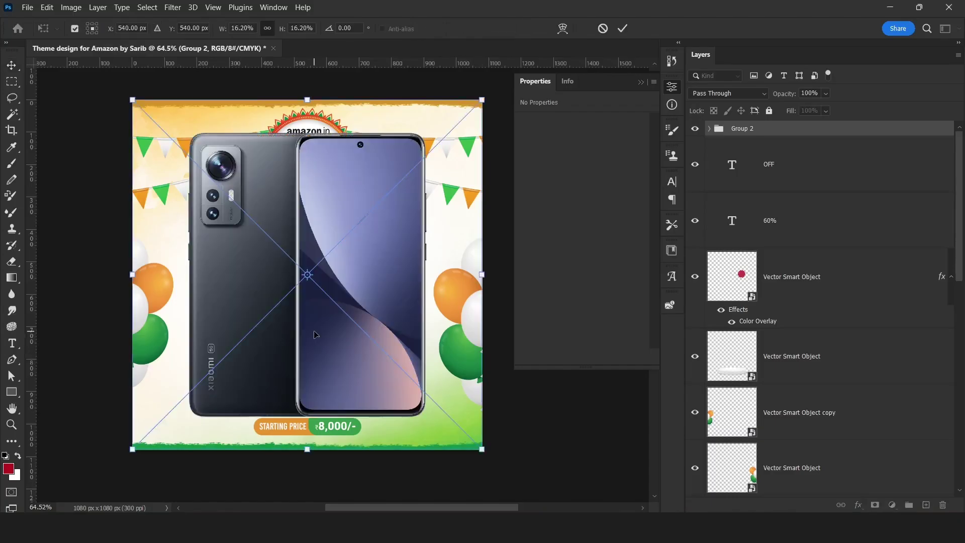
Step: Shrink the placed phone so it stands on the podium
mouse_move(491, 454)
mouse_down()
mouse_move(355, 337)
mouse_move(384, 351)
mouse_up()
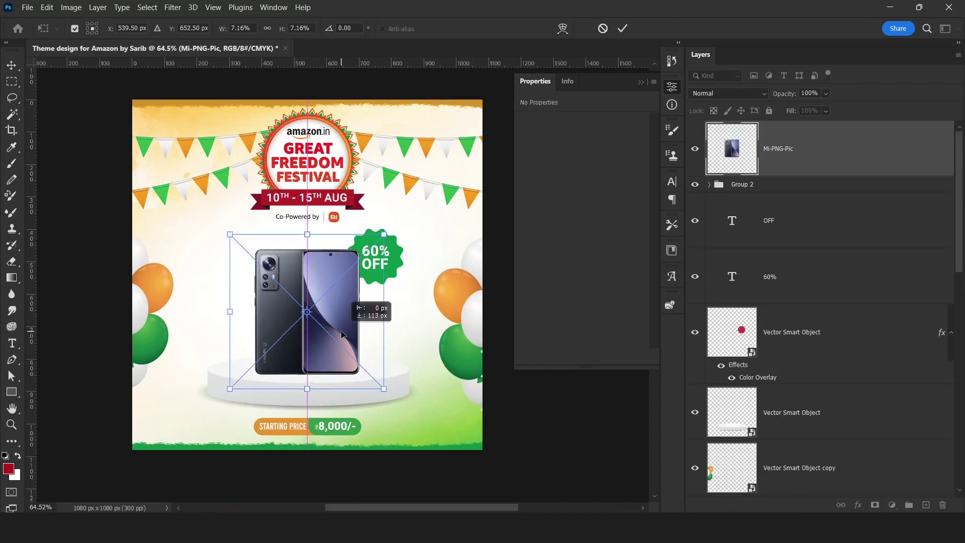
key(Return)
scroll(351, 347, up, 3)
scroll(350, 348, down, 2)
scroll(351, 347, down, 2)
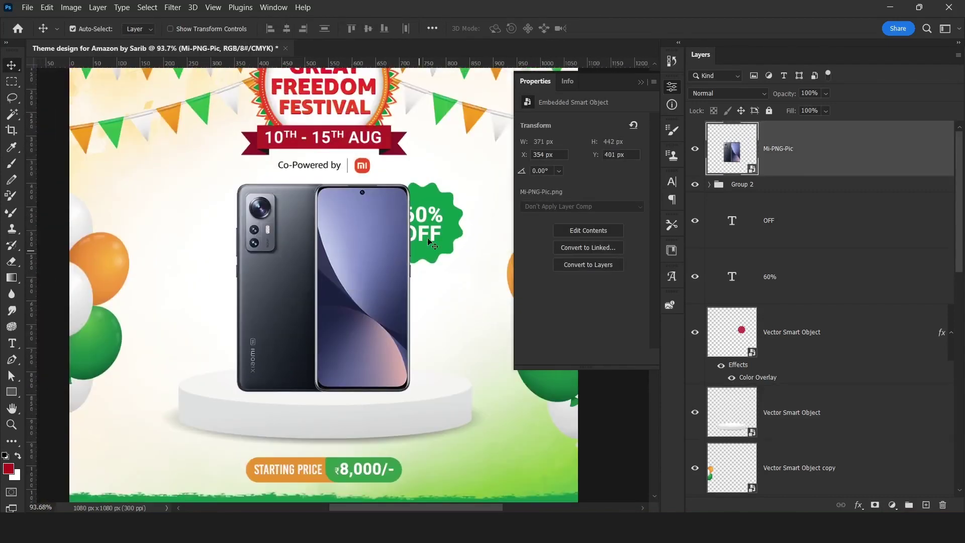
Step: Group the 60%, OFF and badge layers and move the group above the phone
click(810, 258)
shift+click(793, 231)
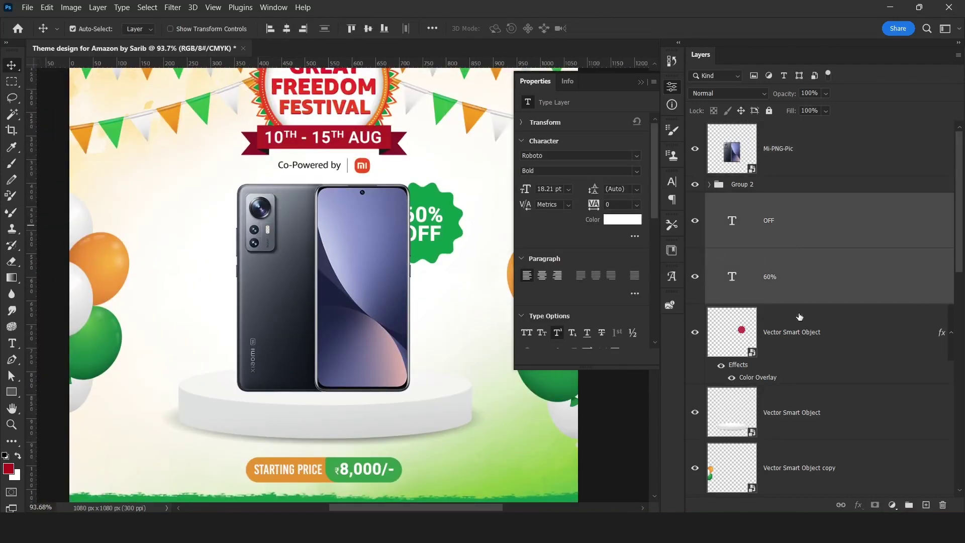
shift+click(788, 339)
drag(792, 207, 788, 134)
key(ctrl+g)
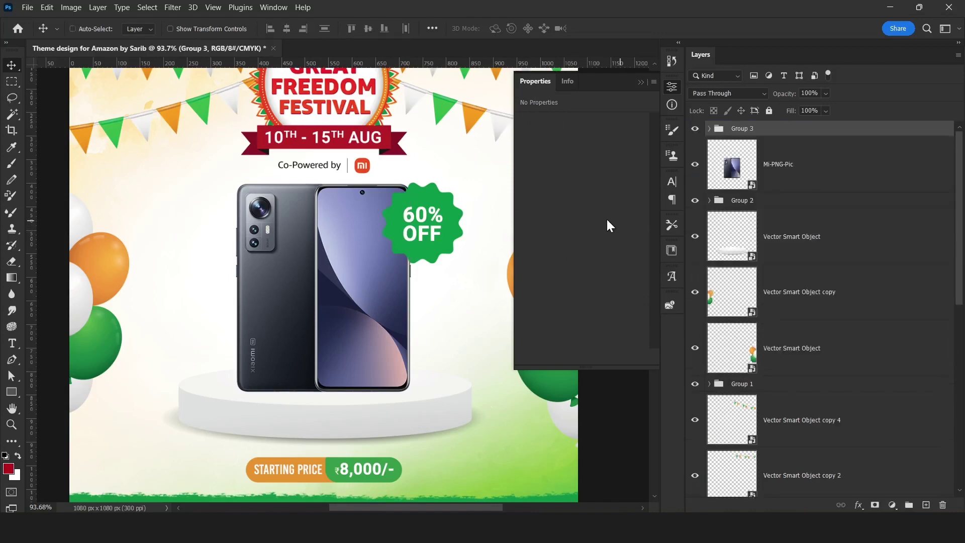
scroll(419, 203, up, 3)
click(417, 203)
Step: Give the green badge a 2 px white stroke and move the badge up slightly
click(817, 276)
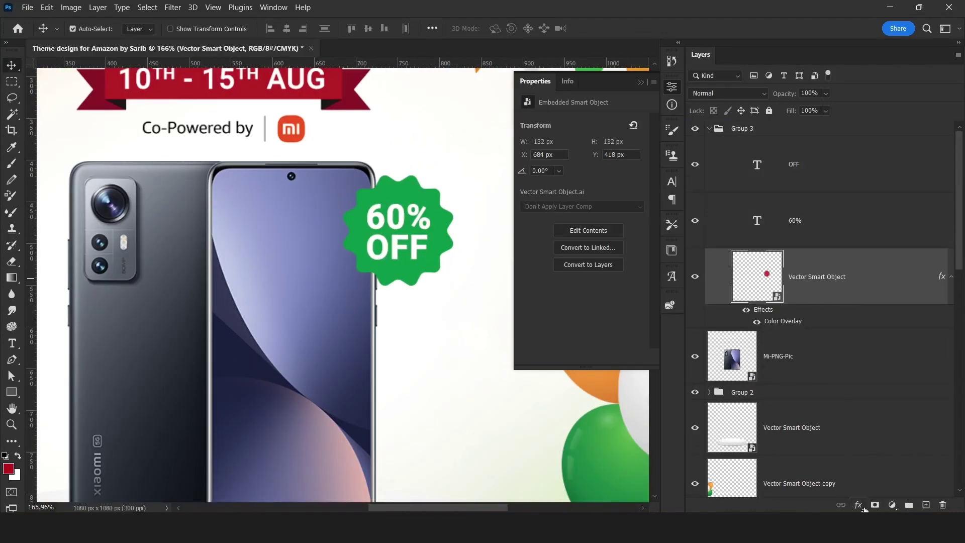
click(857, 504)
click(889, 413)
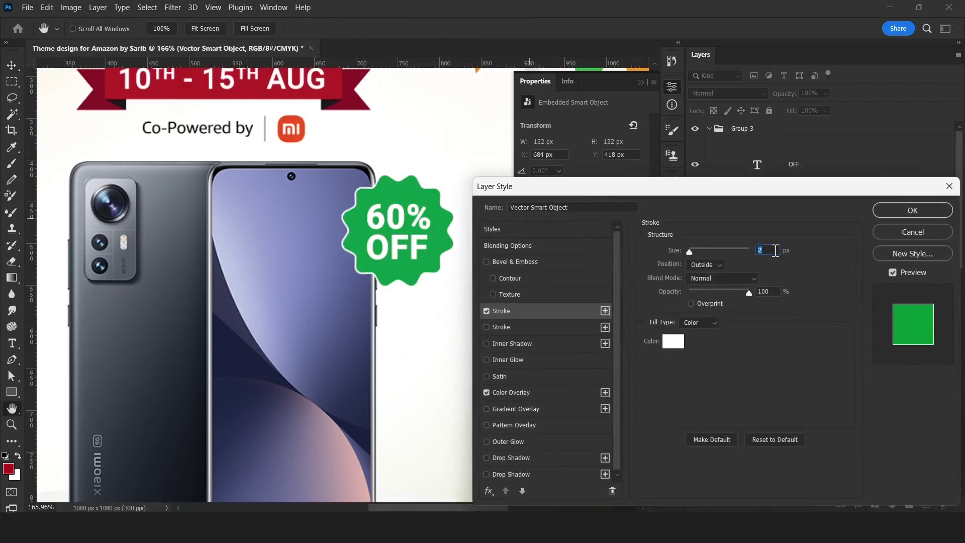
click(912, 210)
key(v)
drag(467, 292, 468, 264)
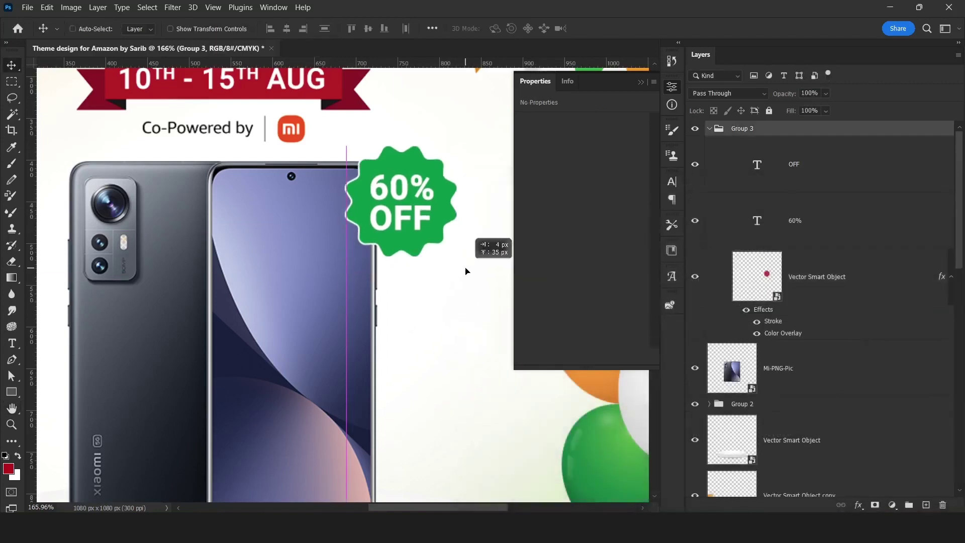
scroll(390, 221, down, 3)
scroll(355, 383, up, 3)
Step: Add a new empty layer above the podium layer
click(357, 385)
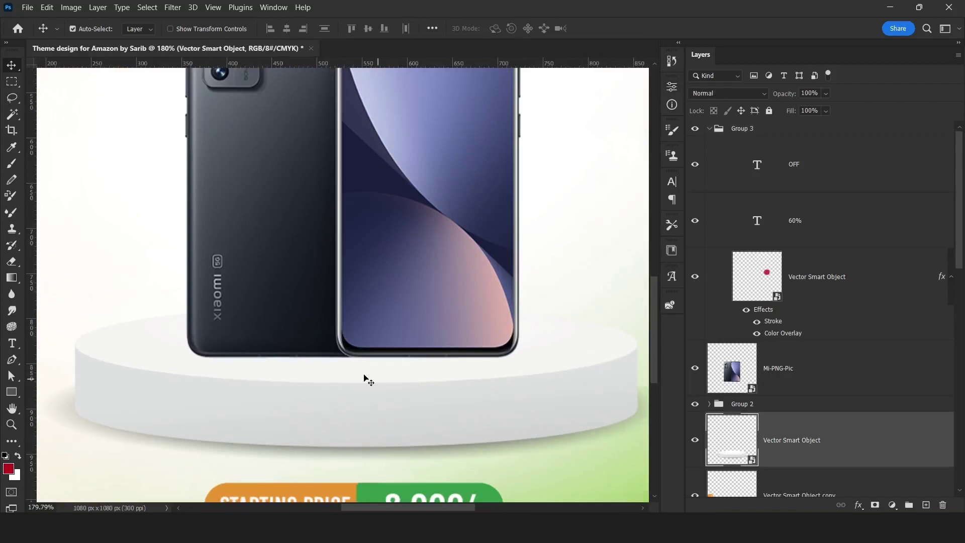
scroll(824, 440, down, 1)
click(925, 504)
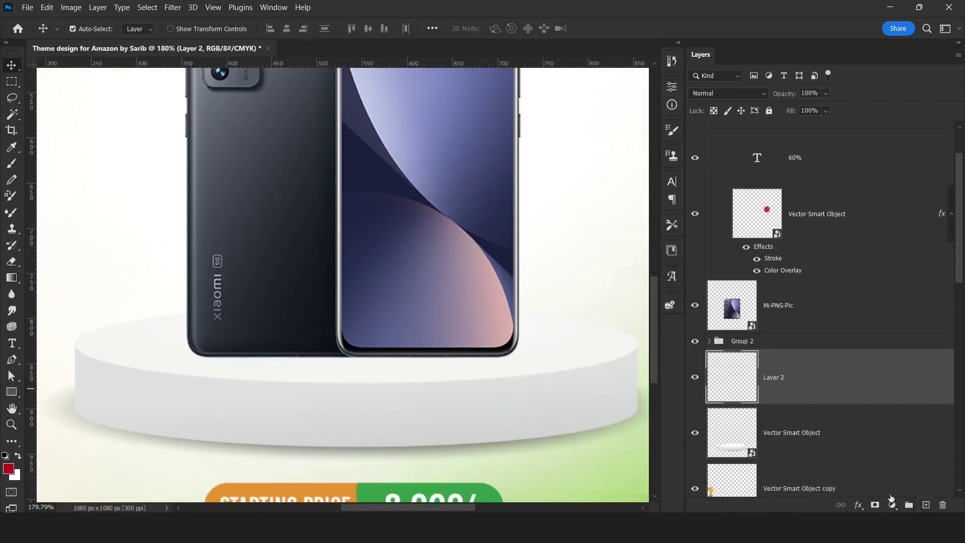
Step: Paint a small soft black brush dab under the phone
key(b)
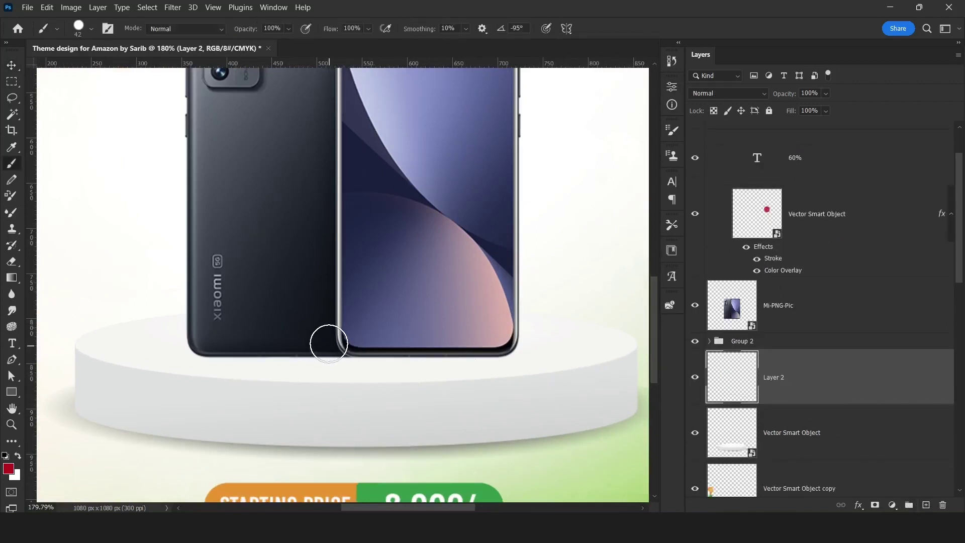
right_click(141, 313)
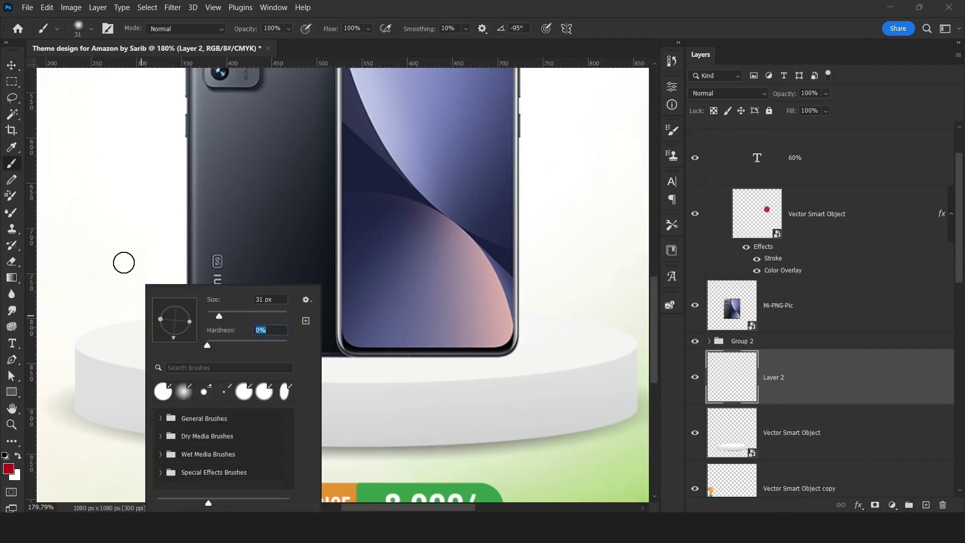
key(Return)
click(105, 247)
key(ctrl+z)
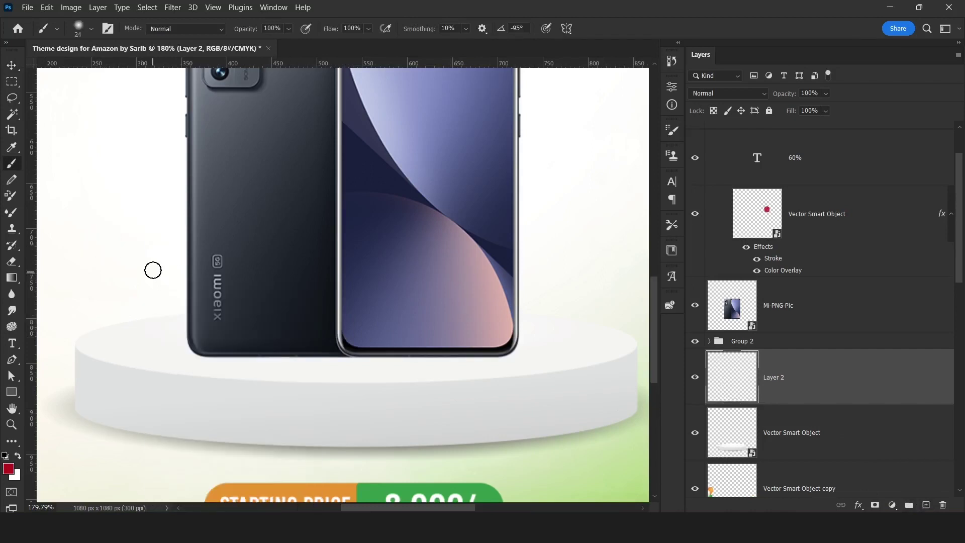
click(116, 253)
Step: Stretch the dab into a flat shadow on the podium and duplicate it
key(ctrl+t)
drag(138, 254, 342, 256)
drag(226, 244, 406, 343)
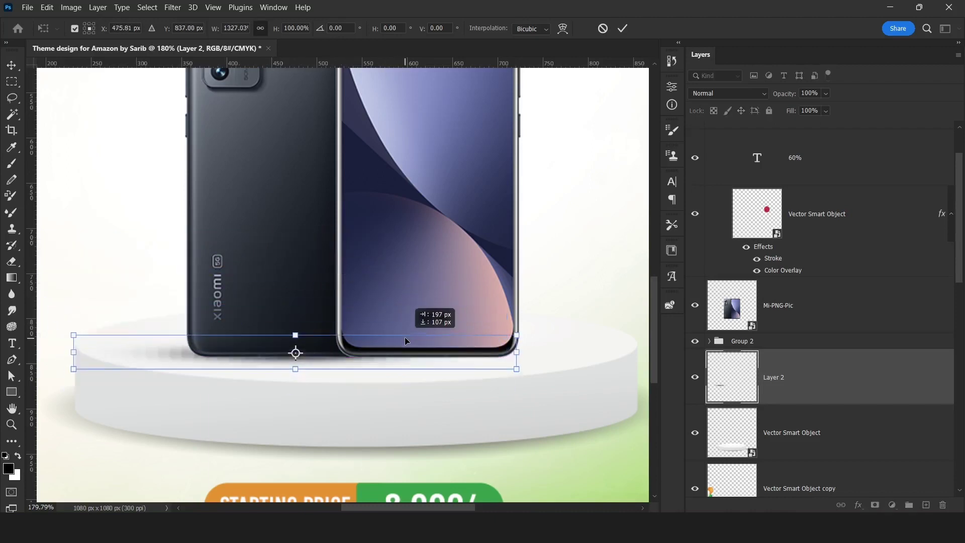
key(Return)
key(v)
drag(323, 286, 394, 295)
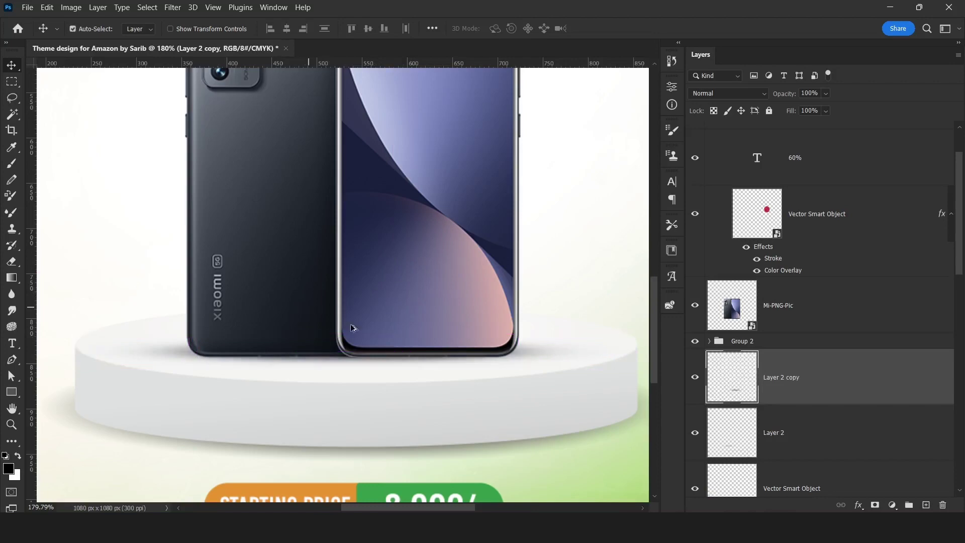
Step: Fit the design on screen, select both shadow layers and open Save As
key(ctrl+0)
scroll(397, 390, down, 3)
shift+click(377, 376)
key(ctrl+shift+s)
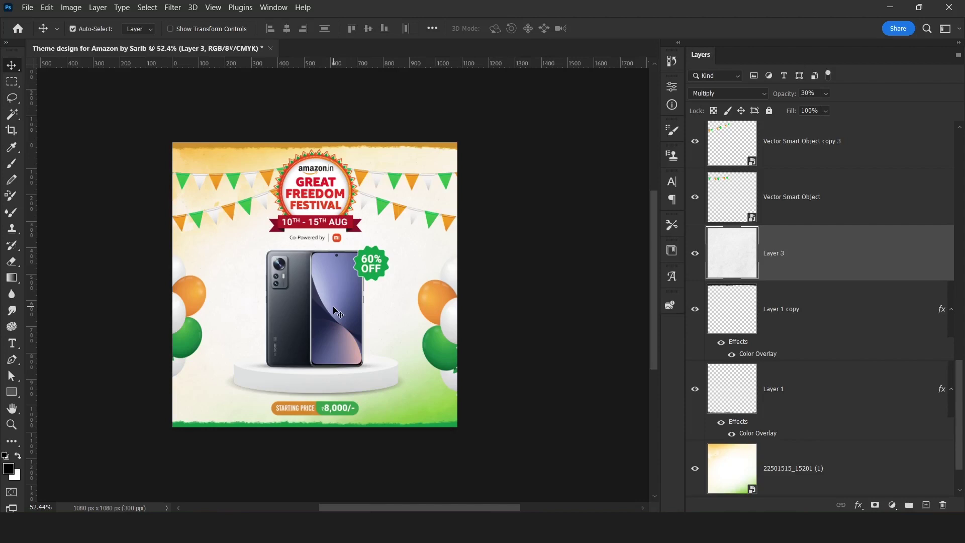
Step: Create a new 1080 px artboard from the top layer group
key(alt+period)
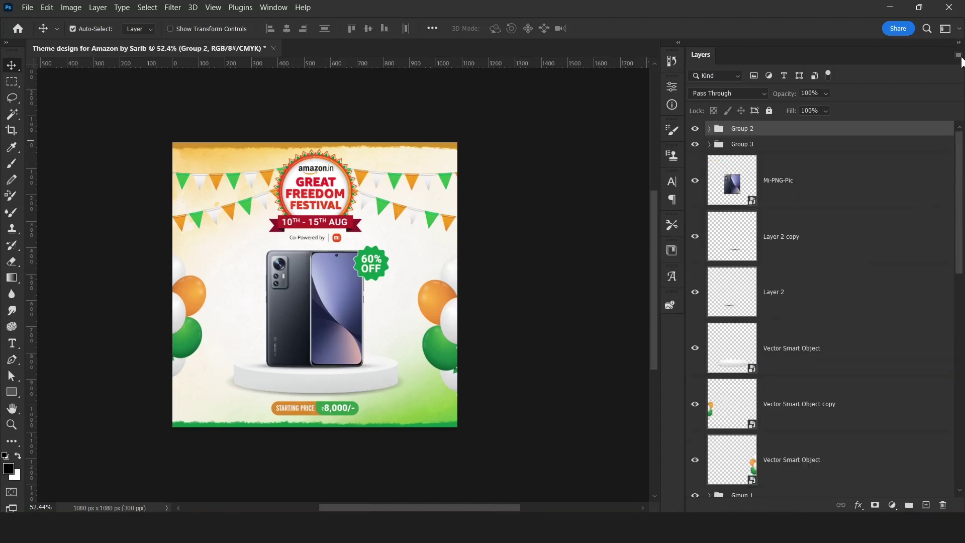
click(959, 56)
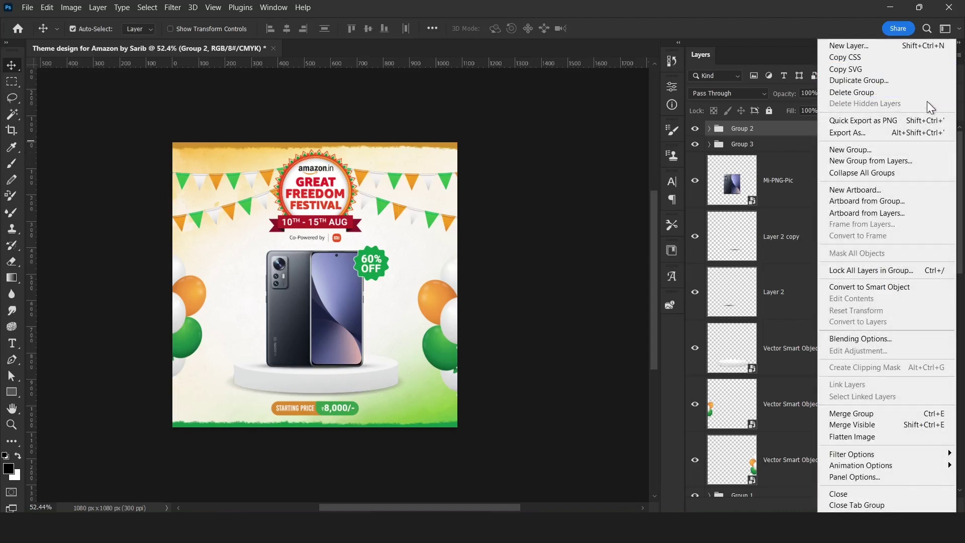
click(851, 194)
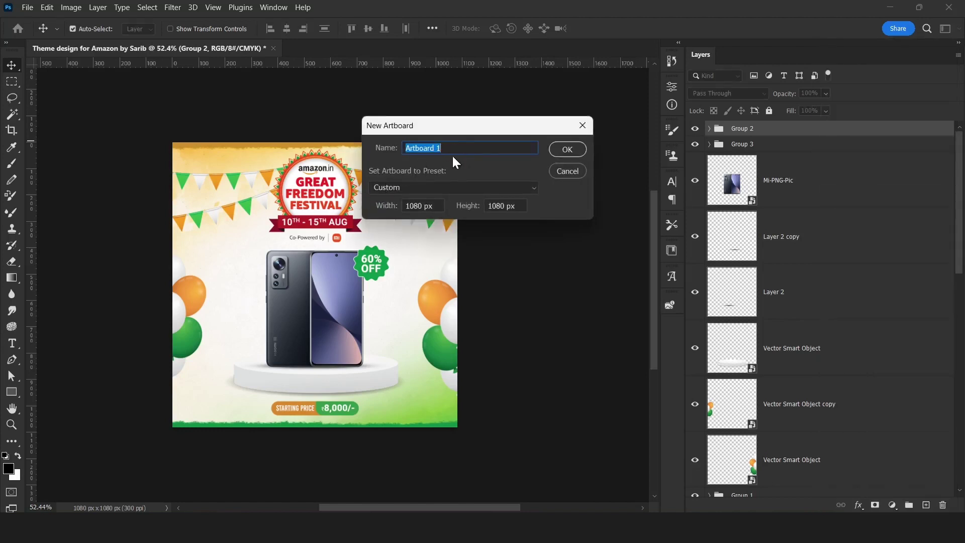
click(566, 151)
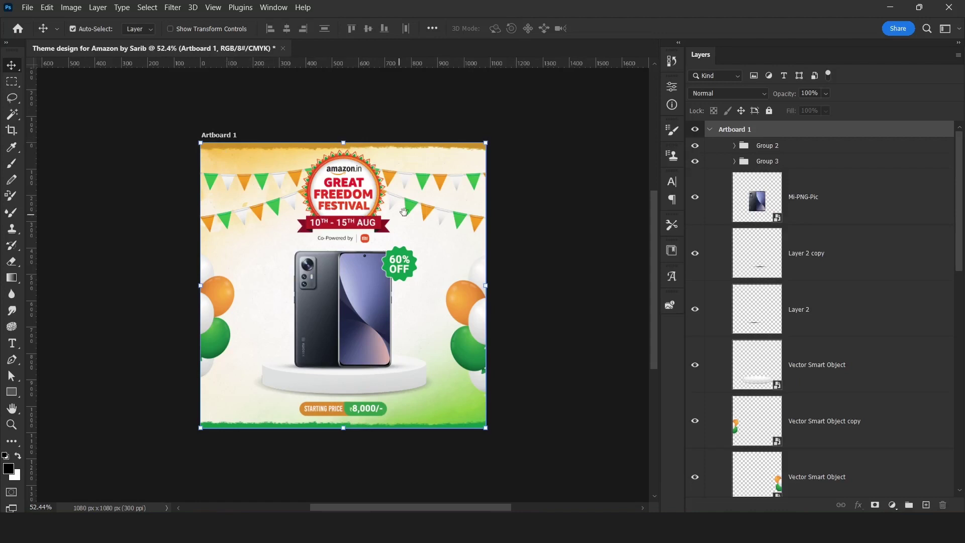
Step: Alt-drag Artboard 1 to create Artboard 1 copy right beside it
key(shift+v)
scroll(198, 161, down, 2)
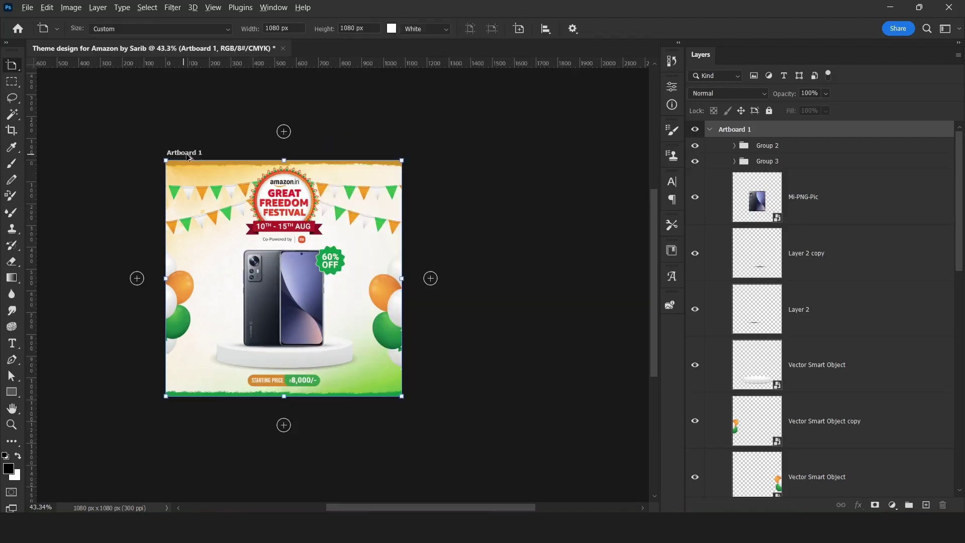
drag(189, 156, 437, 161)
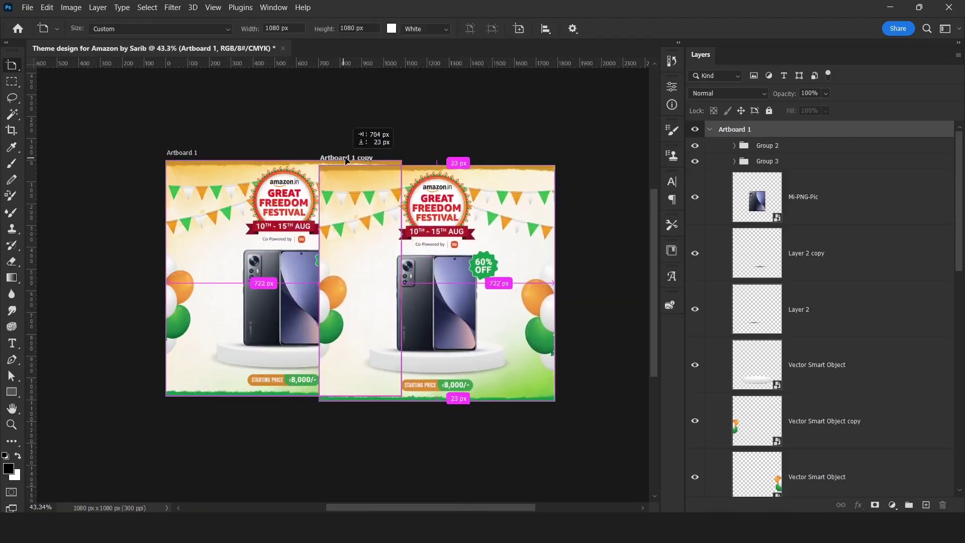
drag(437, 161, 427, 160)
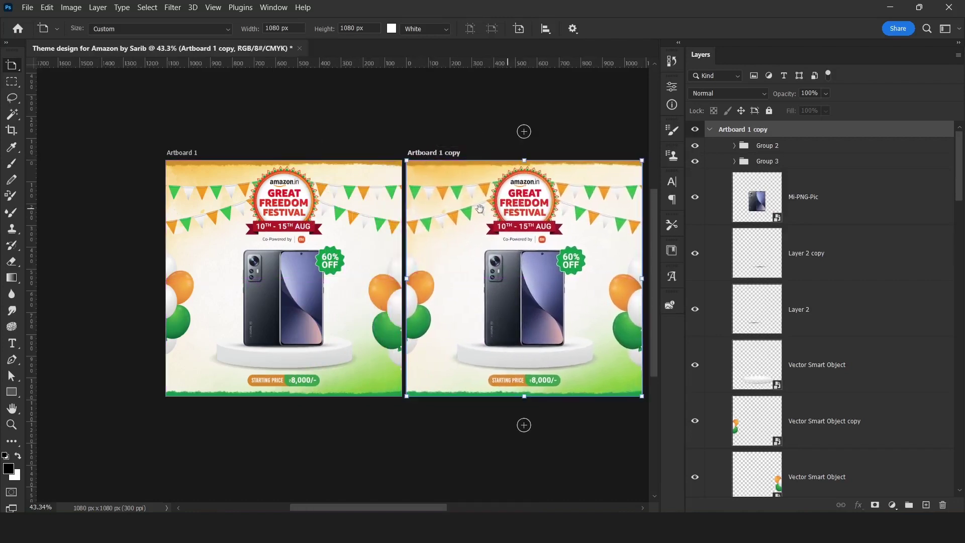
scroll(474, 284, right, 3)
Step: Select the phone image layer and toggle its visibility off and on
key(v)
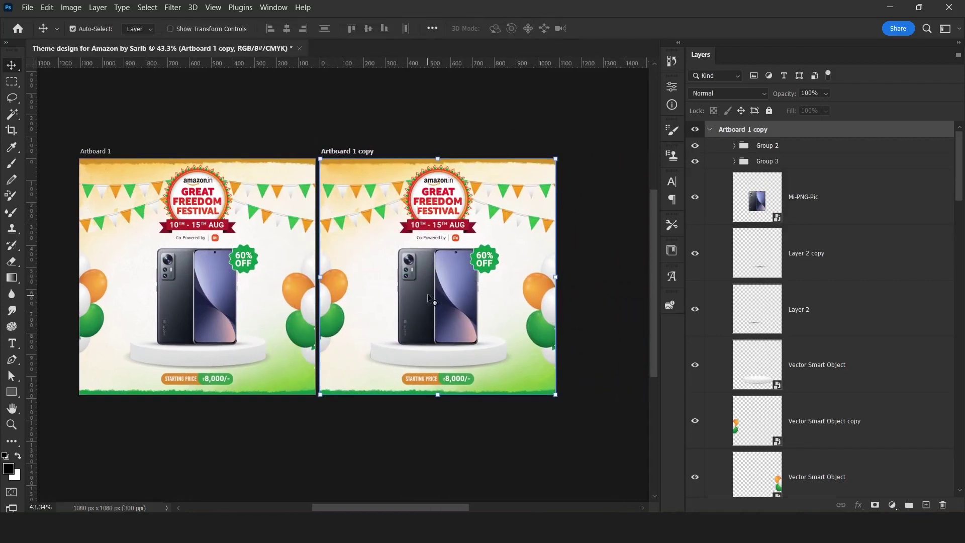
click(434, 297)
click(697, 197)
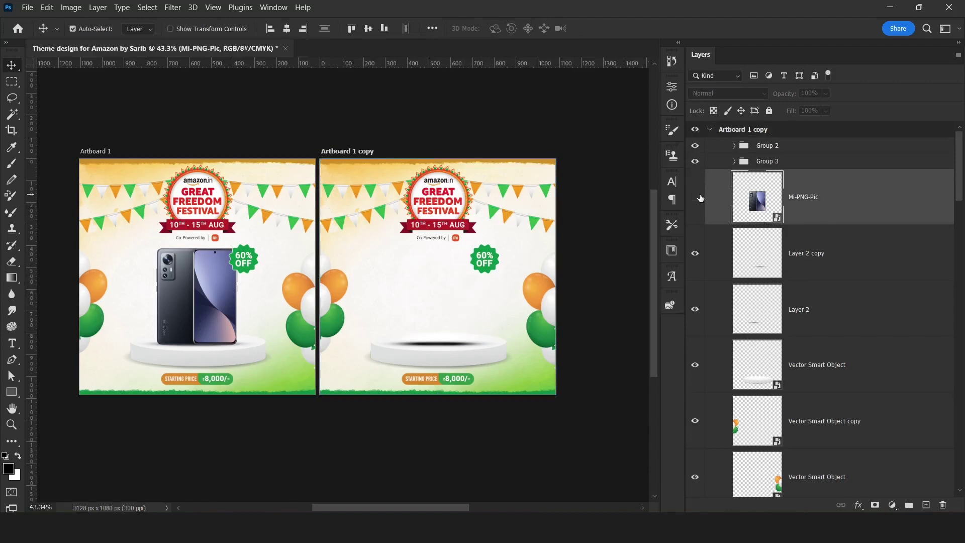
click(697, 197)
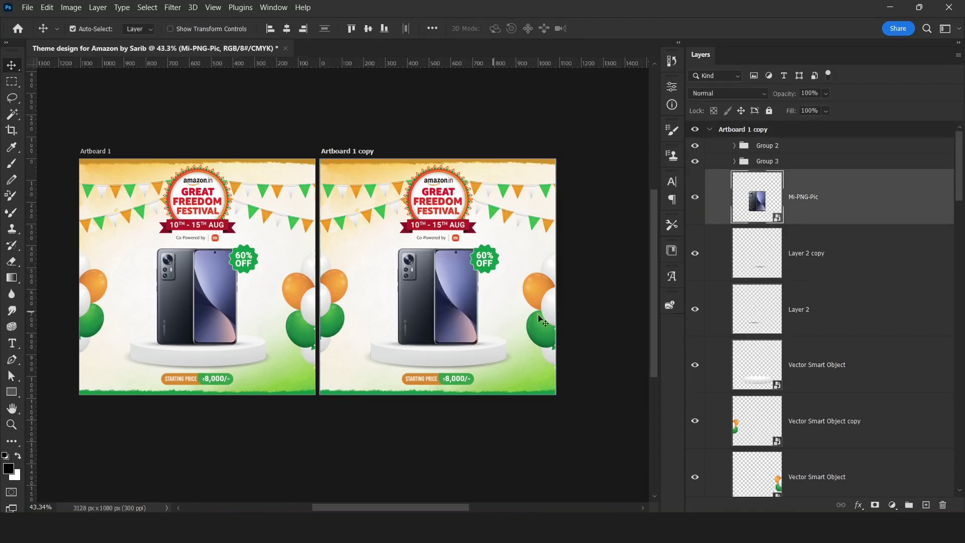